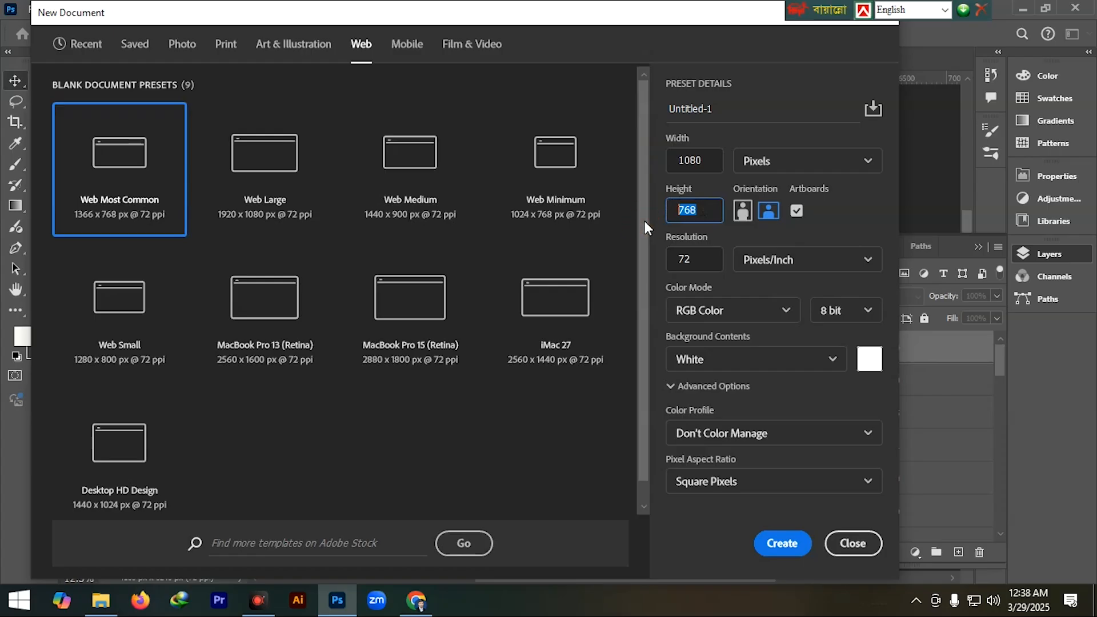
- Create a 1080 × 1080 px document and place the strawberry from the product files document in its centre, scaled to about 77.5%
{"action": "type", "text": "1080"}
{"action": "key", "text": "Return"}
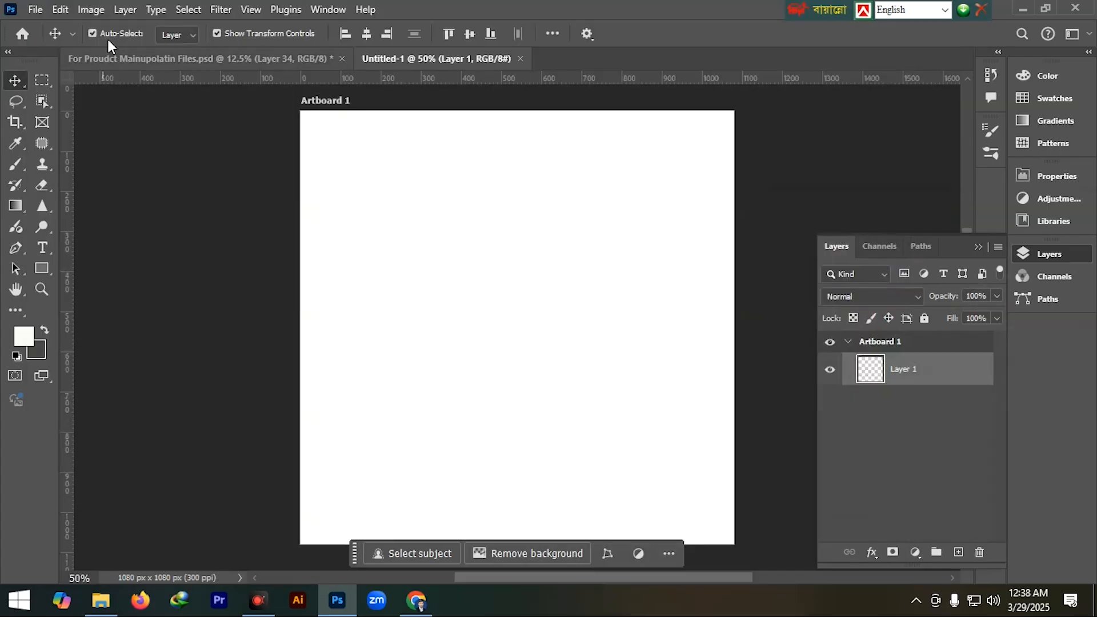
{"action": "left_click", "coordinate": [204, 57]}
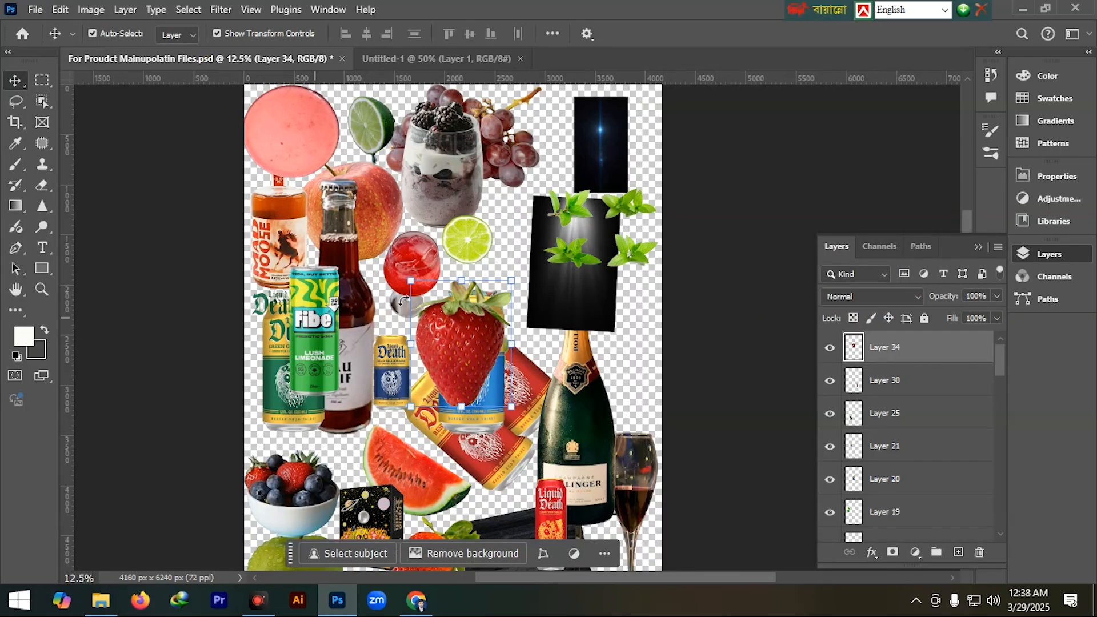
{"action": "left_click_drag", "start_coordinate": [474, 341], "coordinate": [539, 322]}
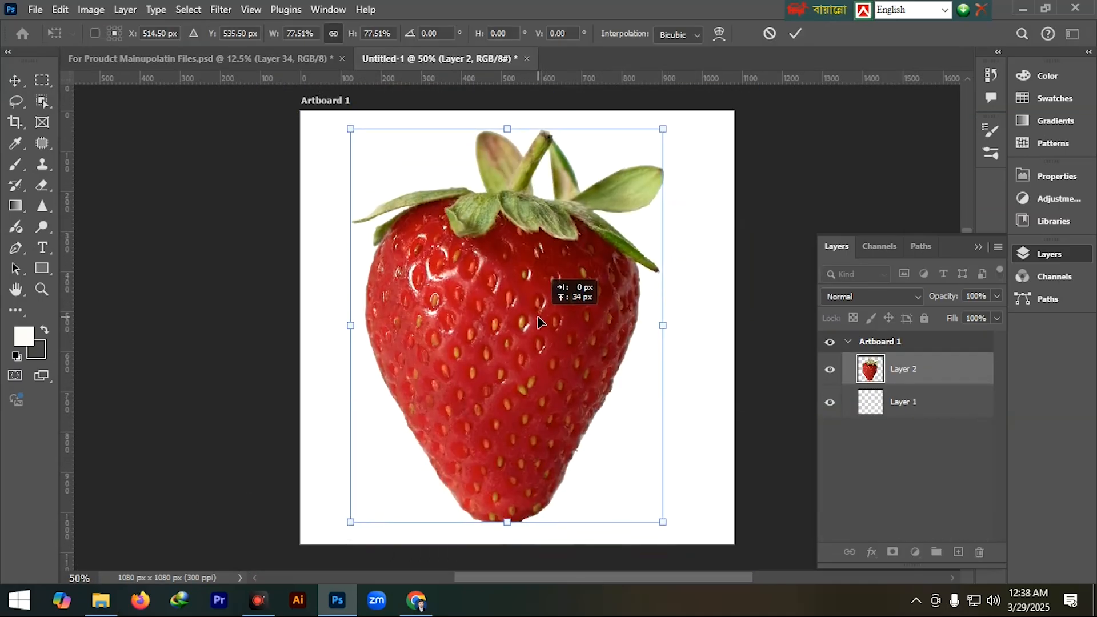
{"action": "left_click_drag", "start_coordinate": [540, 322], "coordinate": [540, 322]}
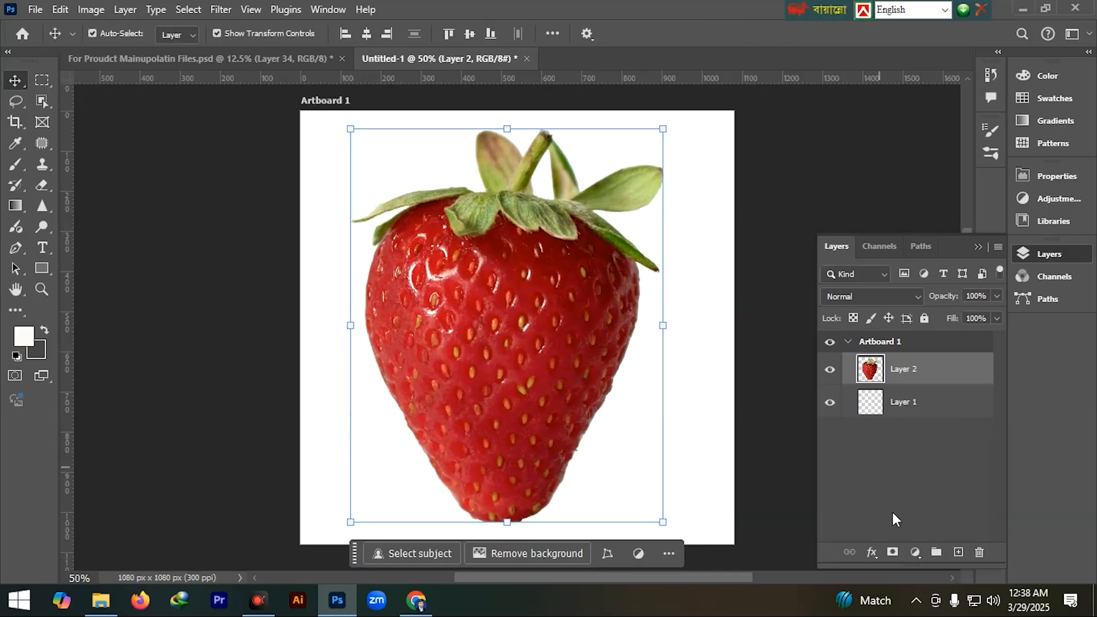
- Add a Solid Color fill layer beneath the strawberry in a dark red sampled from the fruit (#96071d)
{"action": "left_click", "coordinate": [949, 403]}
{"action": "left_click", "coordinate": [915, 552]}
{"action": "left_click", "coordinate": [940, 272]}
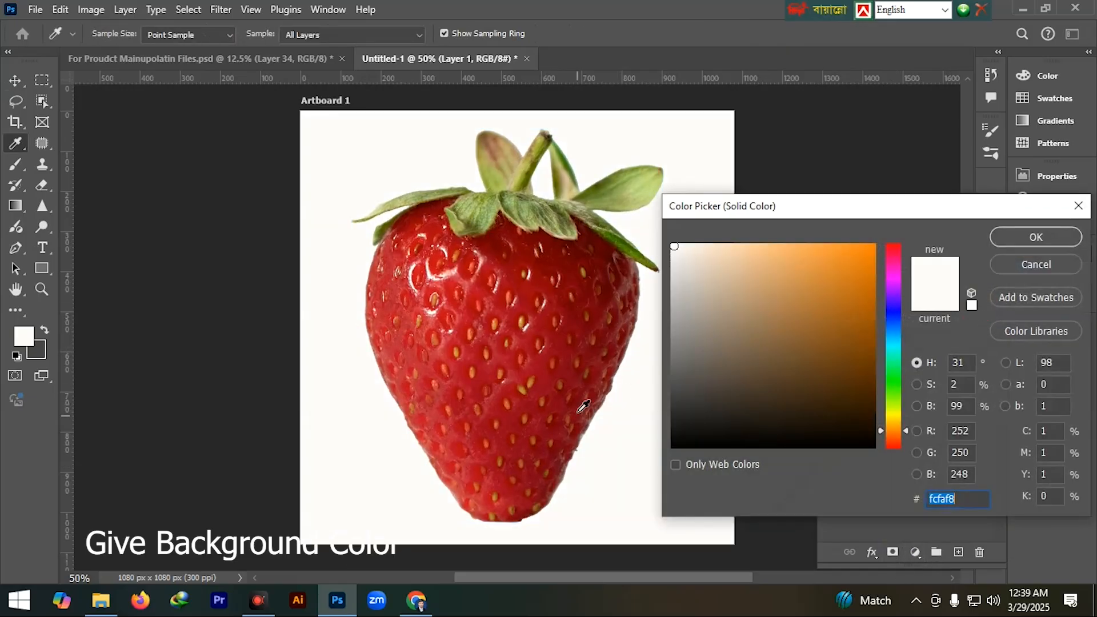
{"action": "left_click", "coordinate": [512, 446]}
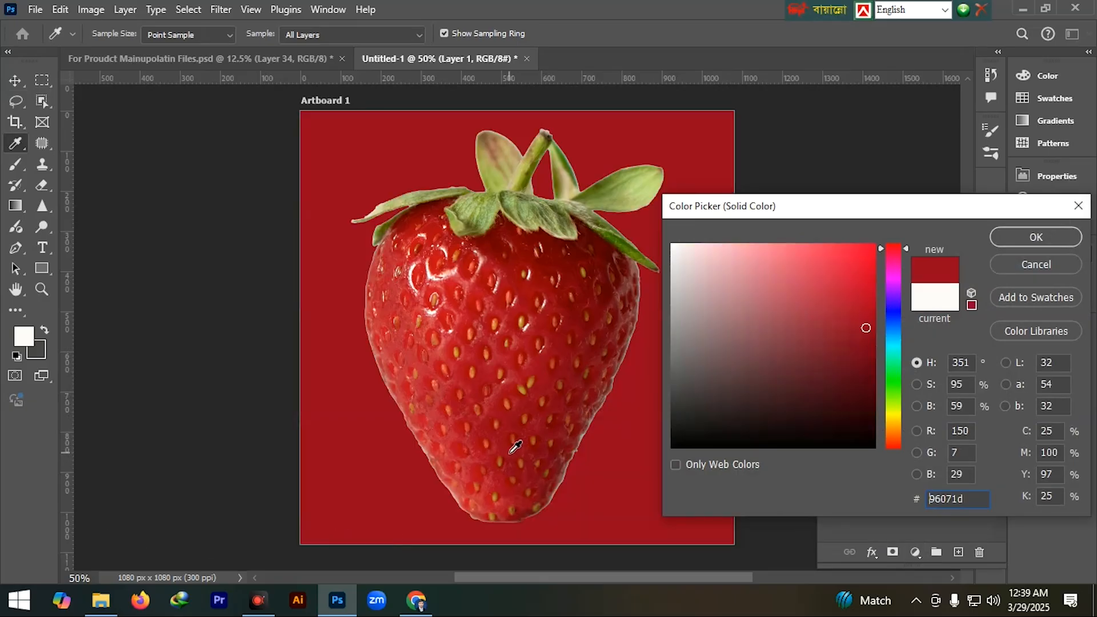
{"action": "left_click", "coordinate": [1035, 238]}
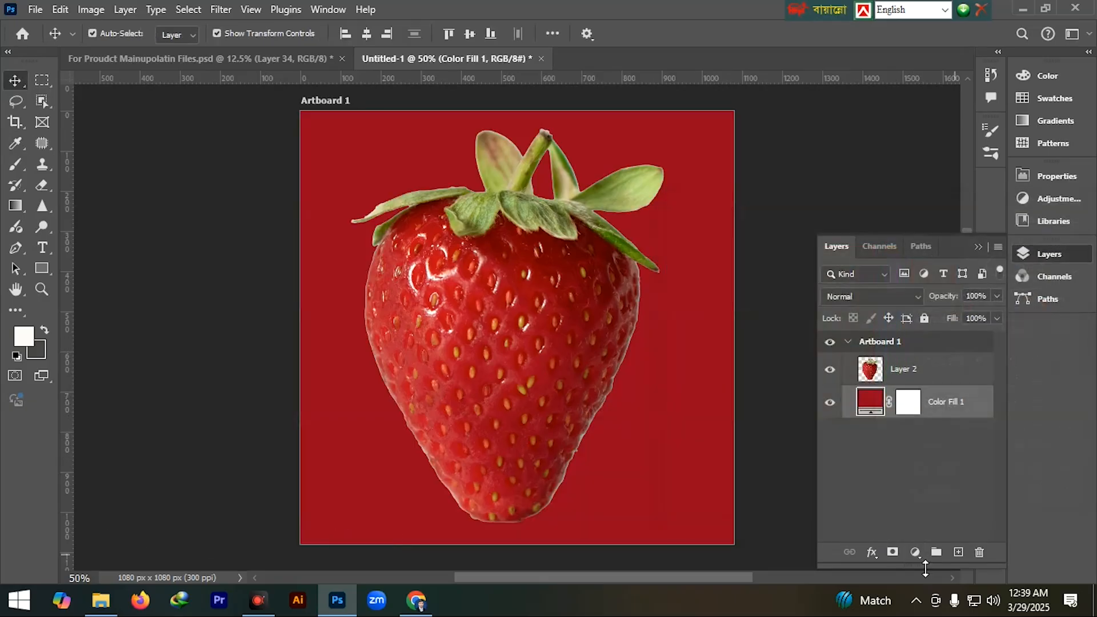
- Draw a rectangle about 1318 × 438 px behind the strawberry's lower part and rotate it about 8° to form a slanted floor
{"action": "left_click", "coordinate": [958, 552]}
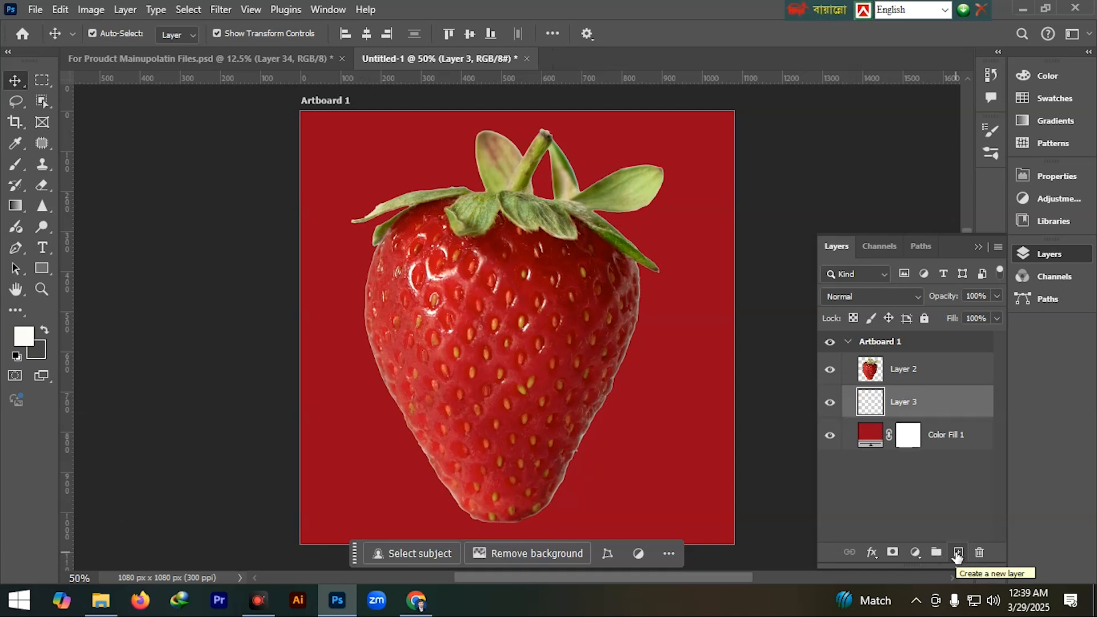
{"action": "key", "text": "u"}
{"action": "left_click_drag", "start_coordinate": [274, 370], "coordinate": [803, 546]}
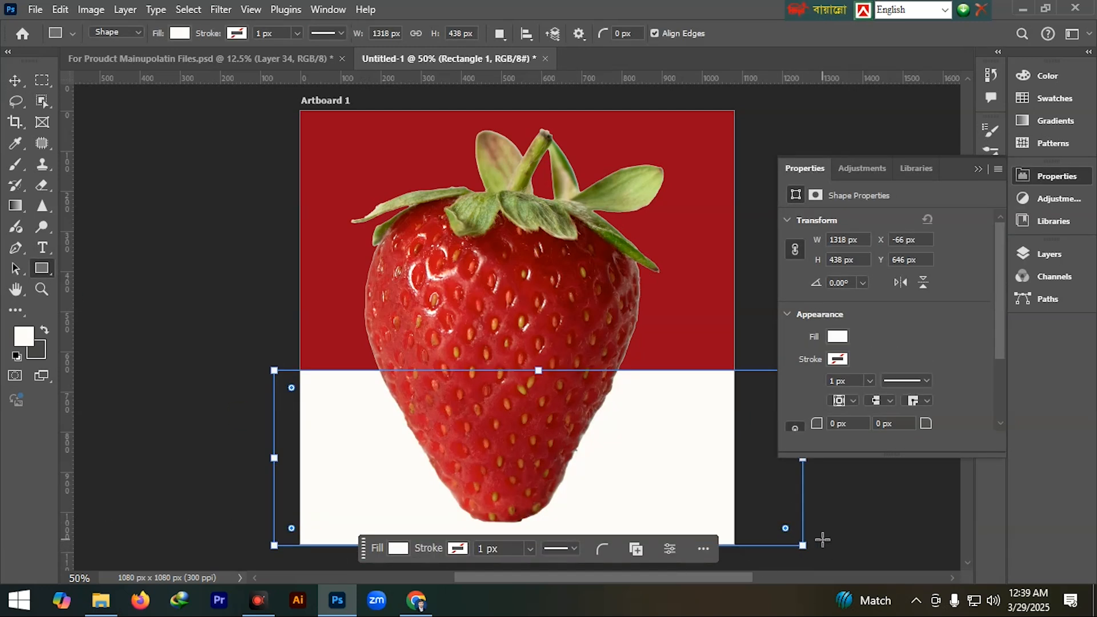
{"action": "scroll", "coordinate": [823, 540], "scroll_direction": "down", "scroll_amount": 1}
{"action": "left_click_drag", "start_coordinate": [264, 341], "coordinate": [303, 263]}
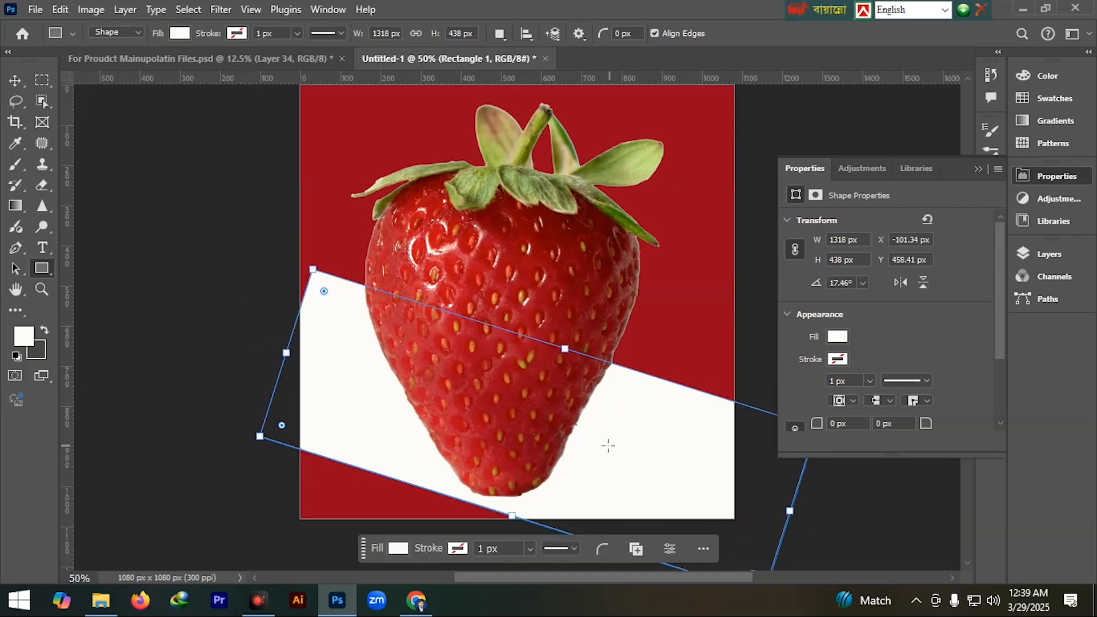
{"action": "key", "text": "v"}
{"action": "left_click_drag", "start_coordinate": [608, 445], "coordinate": [554, 485]}
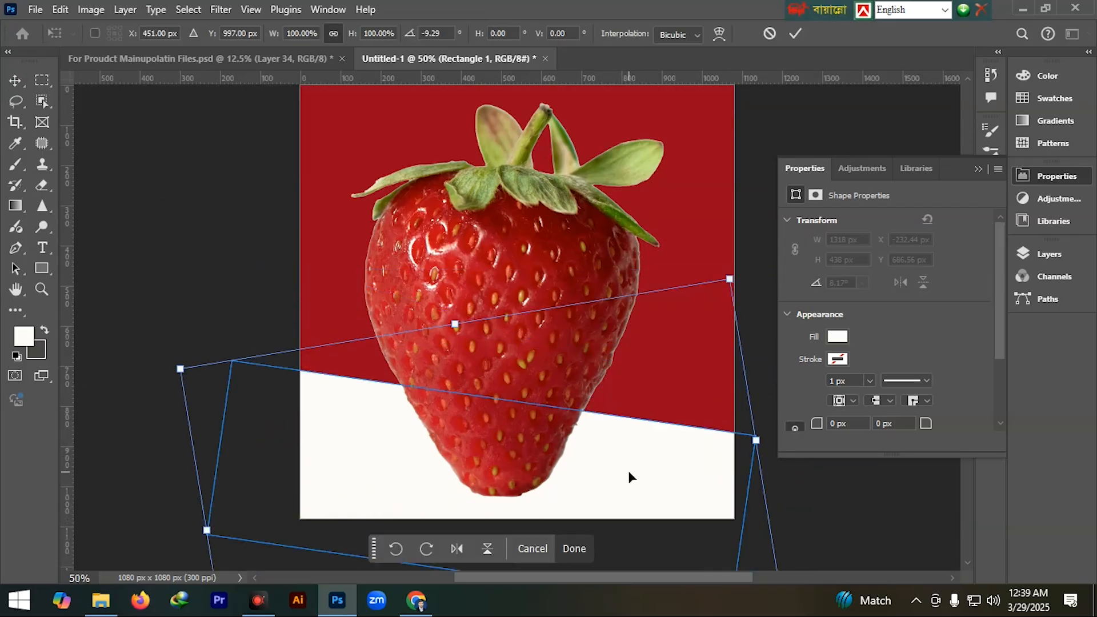
{"action": "key", "text": "Return"}
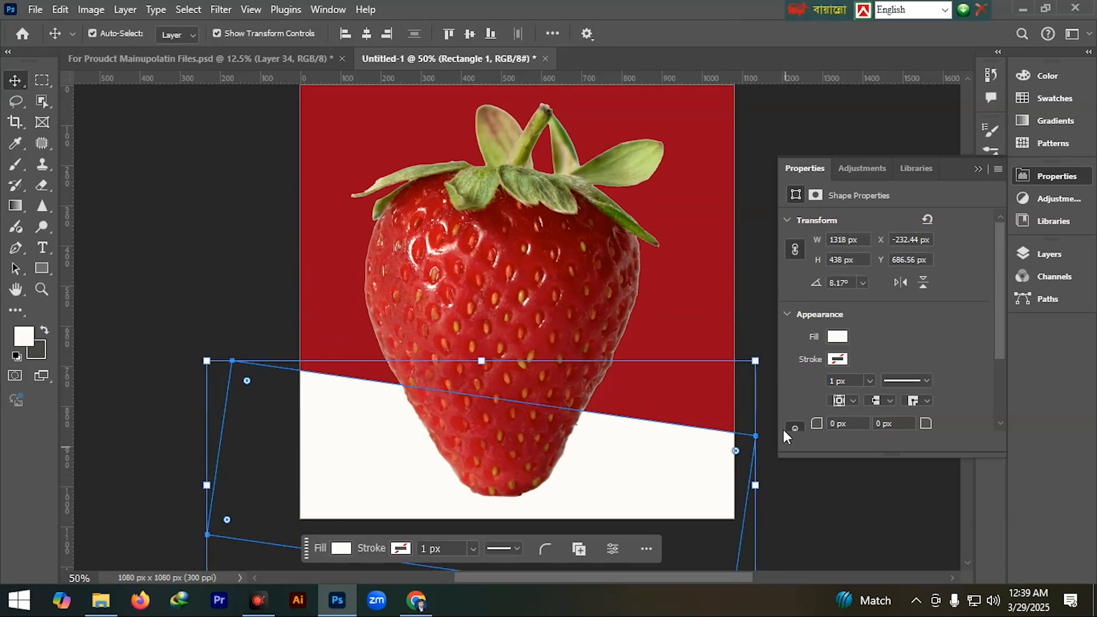
- Fill the slanted rectangle with a darker red from the recently used colors
{"action": "left_click", "coordinate": [839, 337]}
{"action": "left_click", "coordinate": [799, 364]}
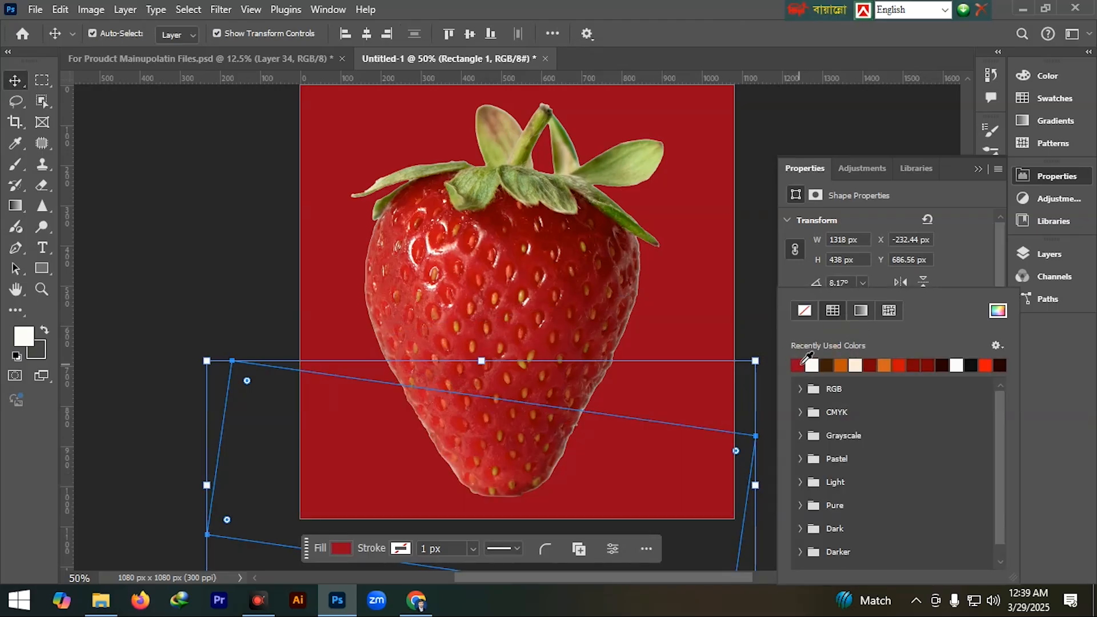
{"action": "key", "text": "alt+]"}
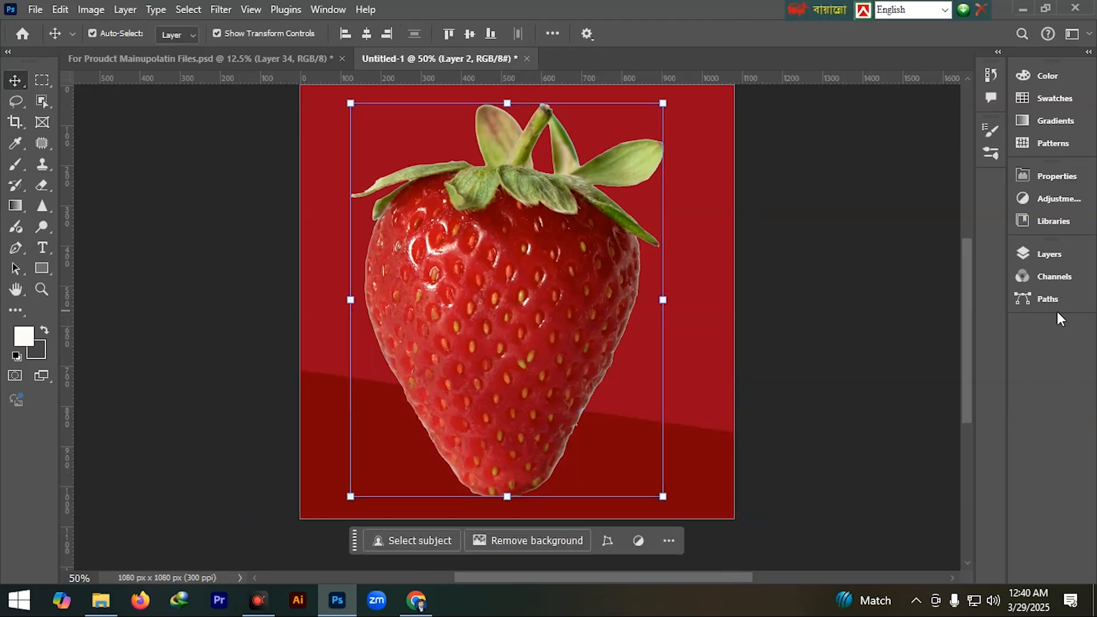
- On a new layer above the background fill, paint a pale pink glow behind the strawberry's upper left with a 900 px brush, set to Soft Light
{"action": "left_click", "coordinate": [1049, 254]}
{"action": "left_click", "coordinate": [979, 437]}
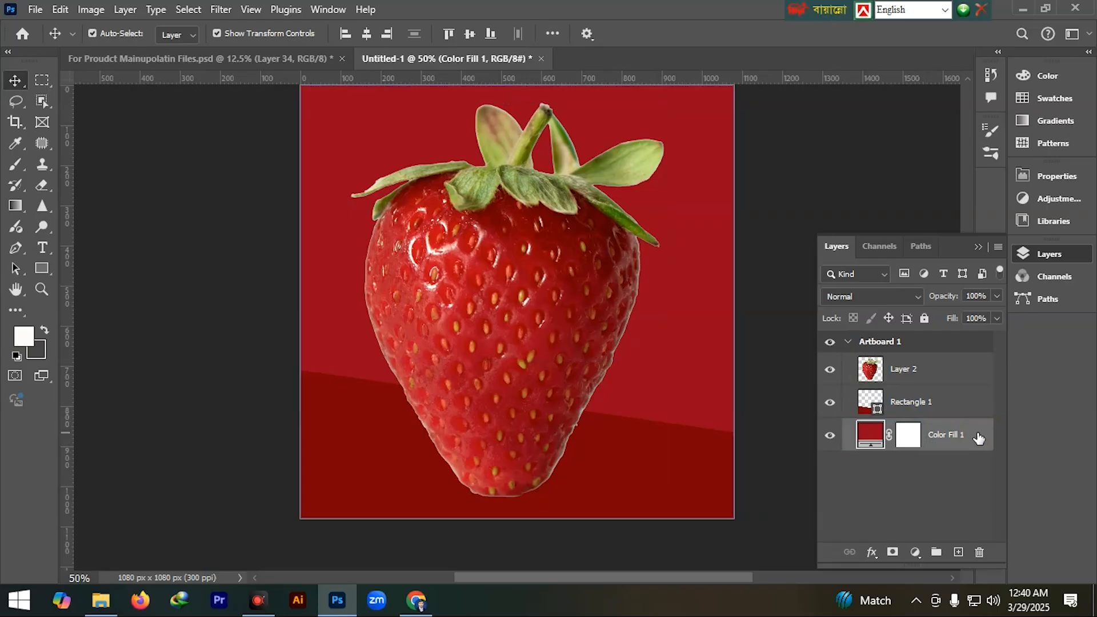
{"action": "left_click", "coordinate": [959, 552]}
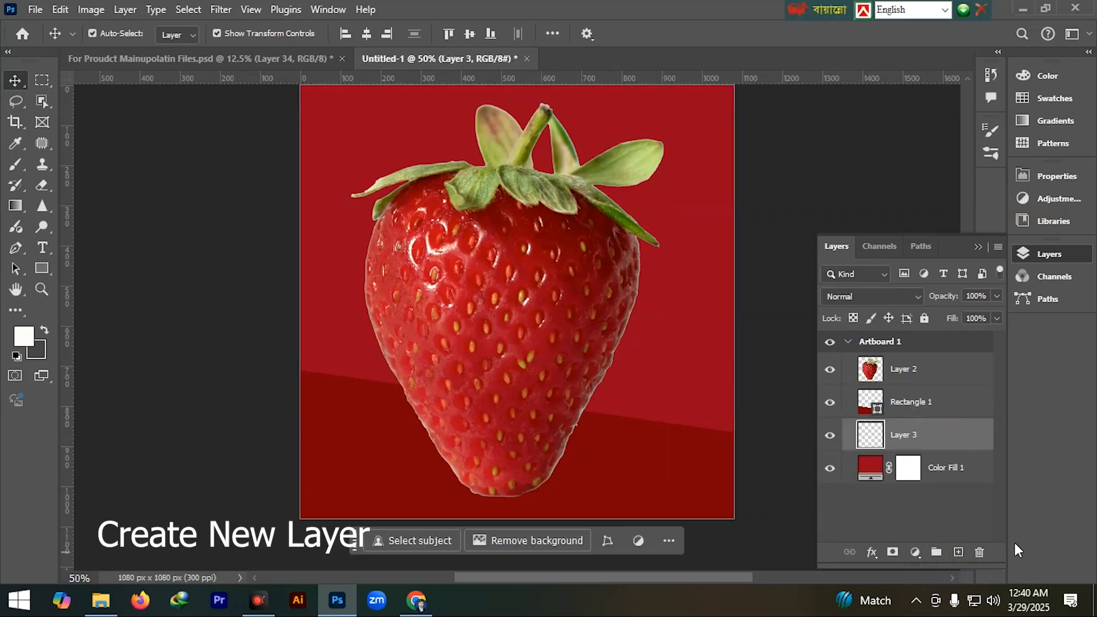
{"action": "left_click", "coordinate": [11, 169]}
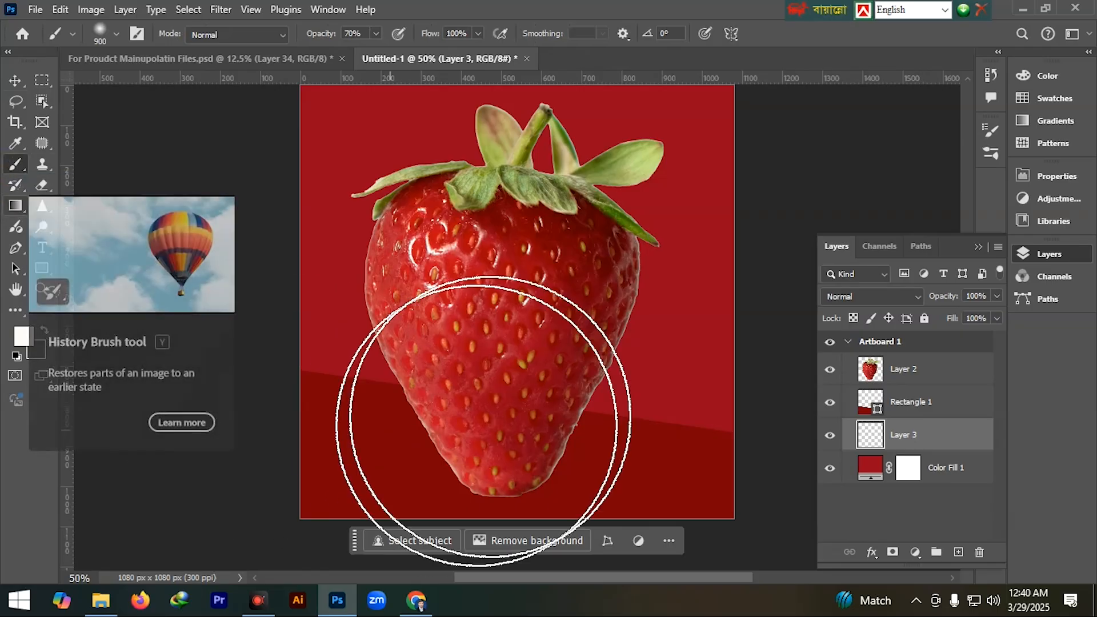
{"action": "left_click", "coordinate": [516, 230]}
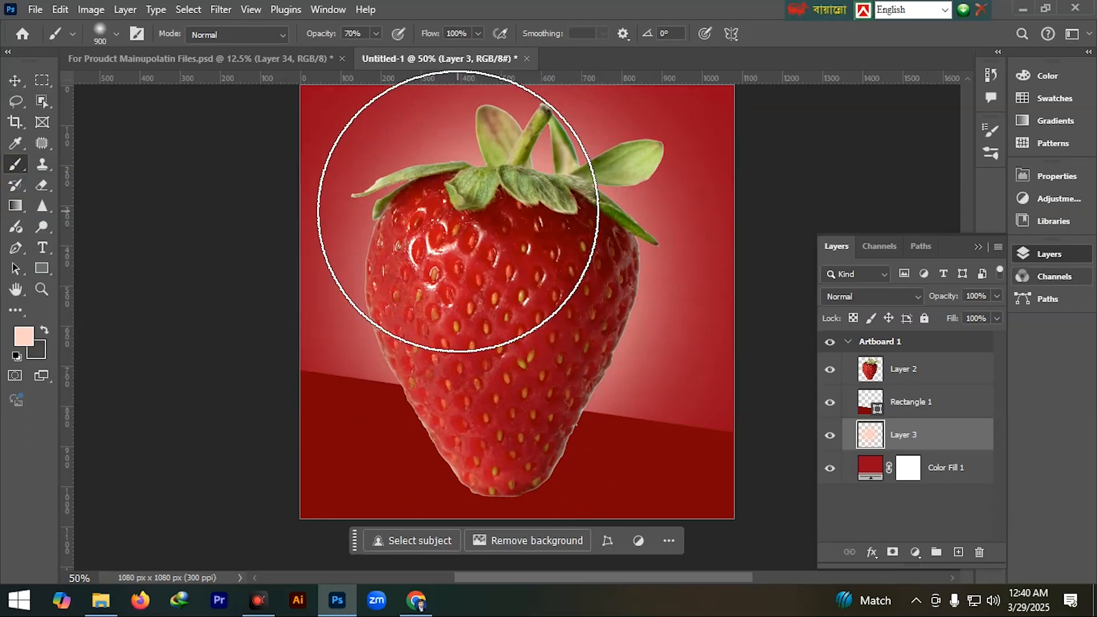
{"action": "left_click_drag", "start_coordinate": [440, 215], "coordinate": [392, 184]}
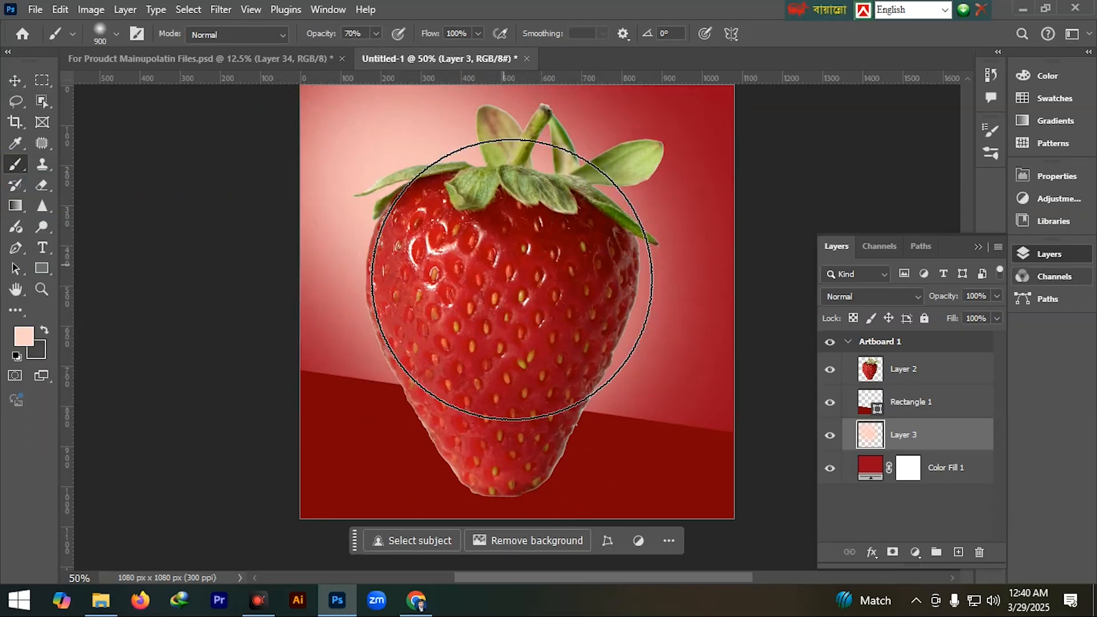
{"action": "left_click", "coordinate": [913, 296]}
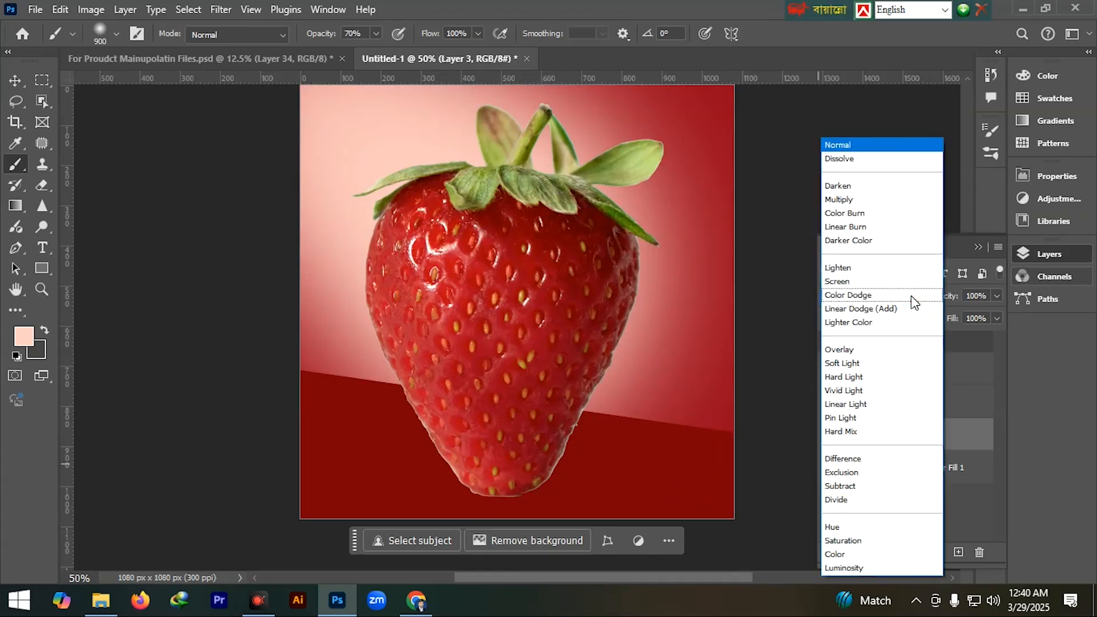
{"action": "left_click", "coordinate": [843, 363]}
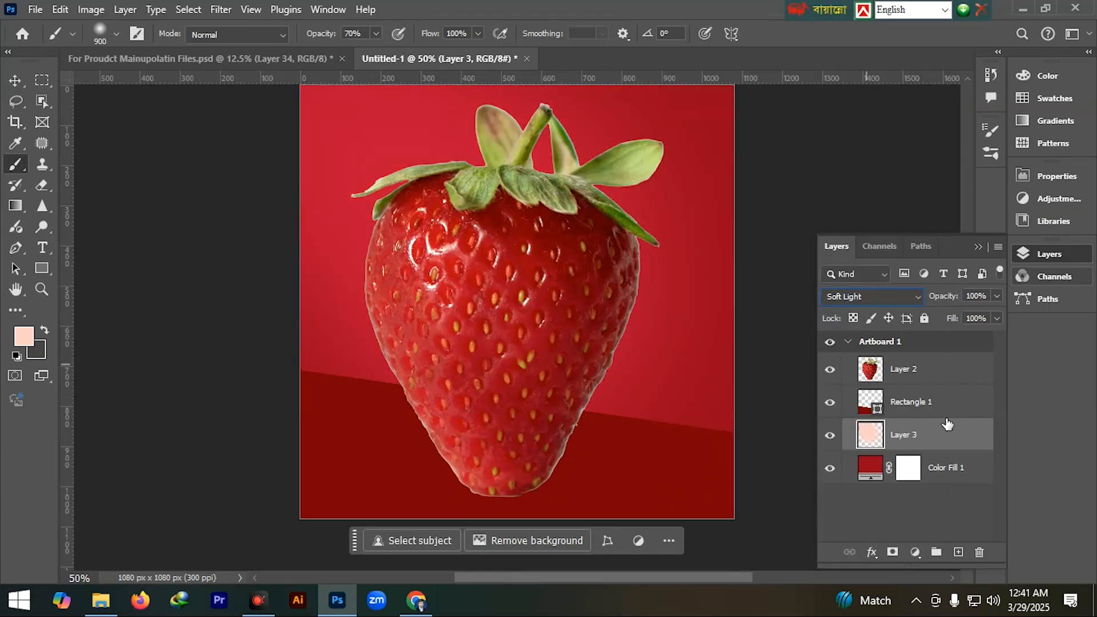
- Brush a soft white glow across the upper-left background on another new layer beneath the rectangle and set its blend mode to Overlay
{"action": "left_click", "coordinate": [958, 553]}
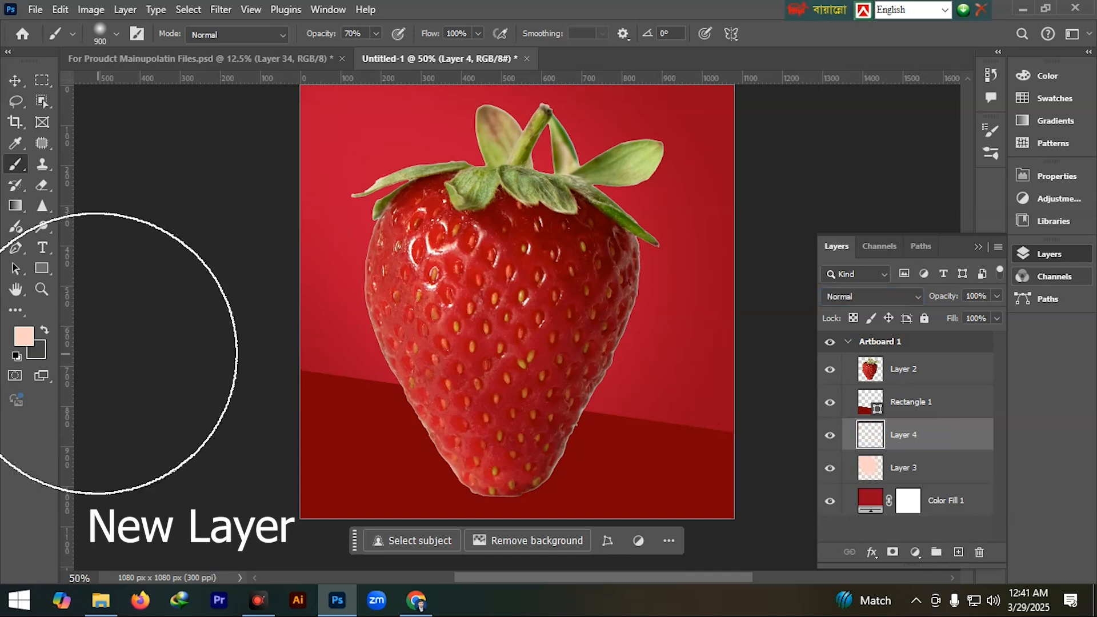
{"action": "left_click", "coordinate": [22, 338]}
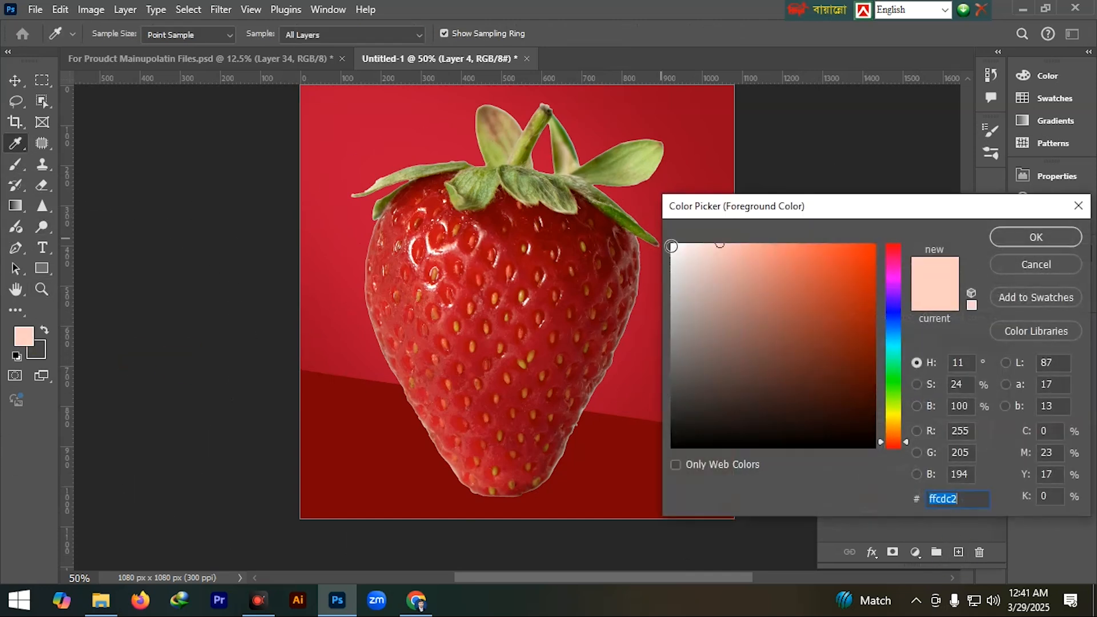
{"action": "type", "text": "ffffff"}
{"action": "left_click", "coordinate": [1074, 238]}
{"action": "key", "text": "b"}
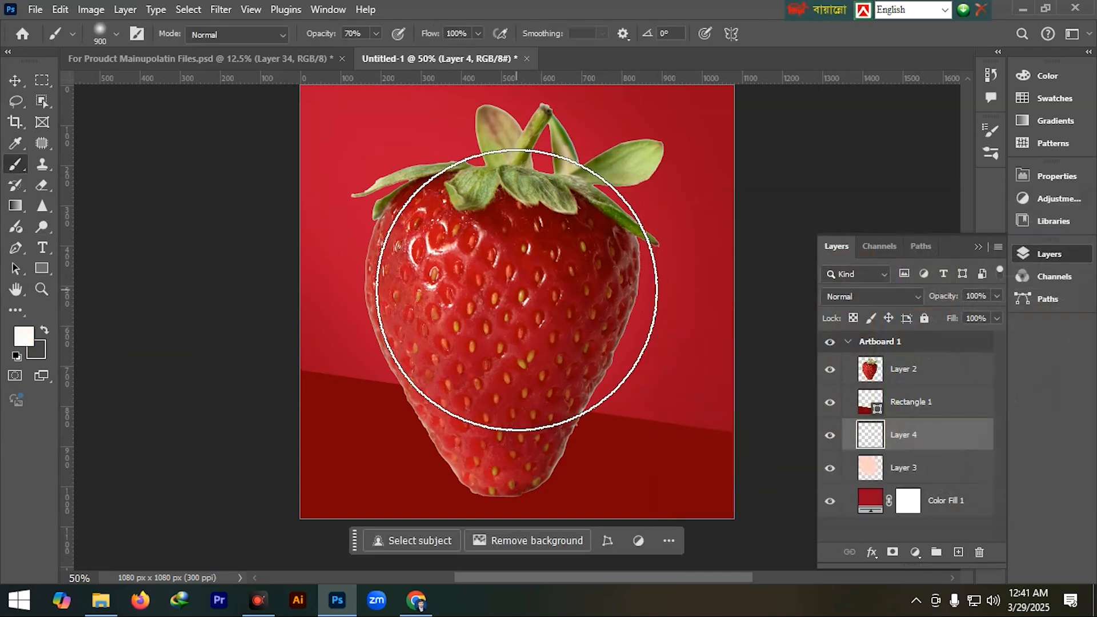
{"action": "mouse_move", "coordinate": [512, 293]}
{"action": "left_mouse_down"}
{"action": "mouse_move", "coordinate": [380, 150]}
{"action": "mouse_move", "coordinate": [295, 112]}
{"action": "left_mouse_up"}
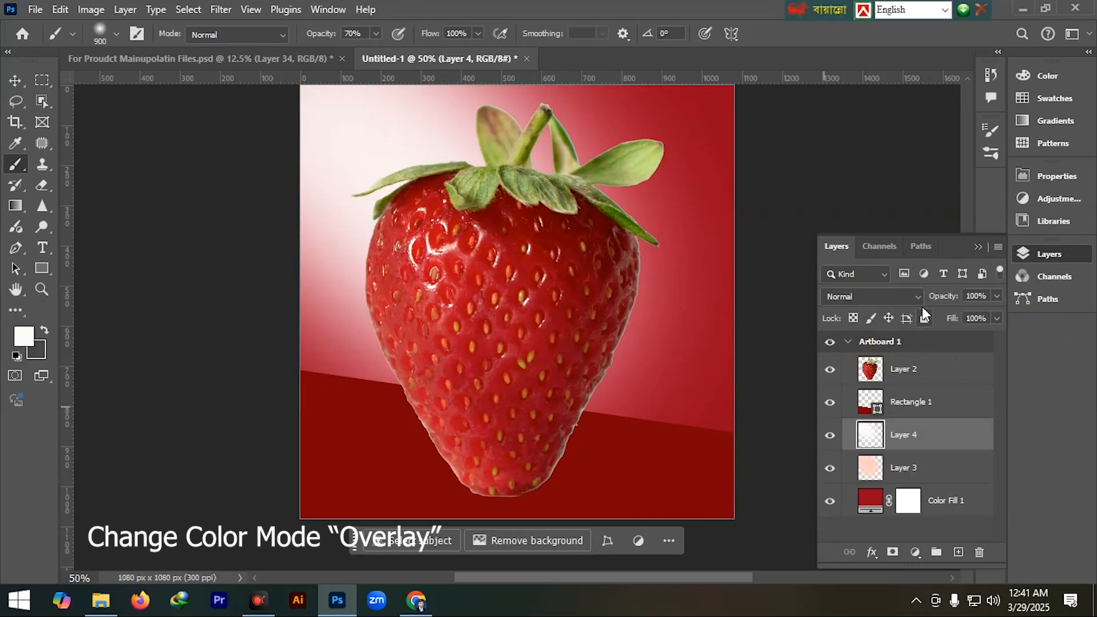
{"action": "left_click", "coordinate": [909, 297]}
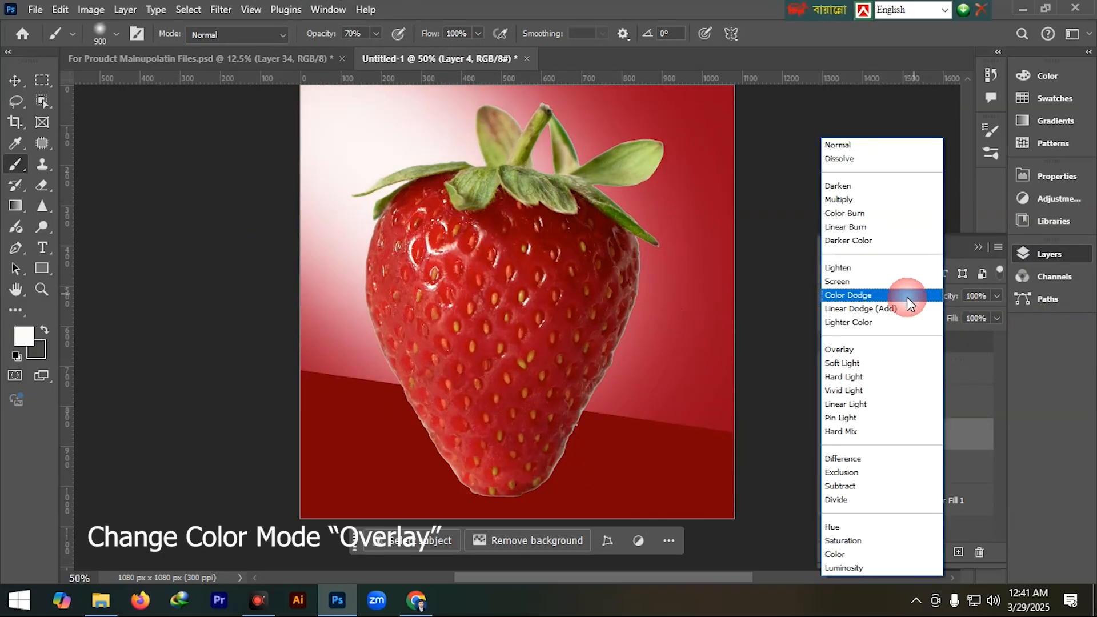
{"action": "left_click", "coordinate": [874, 351]}
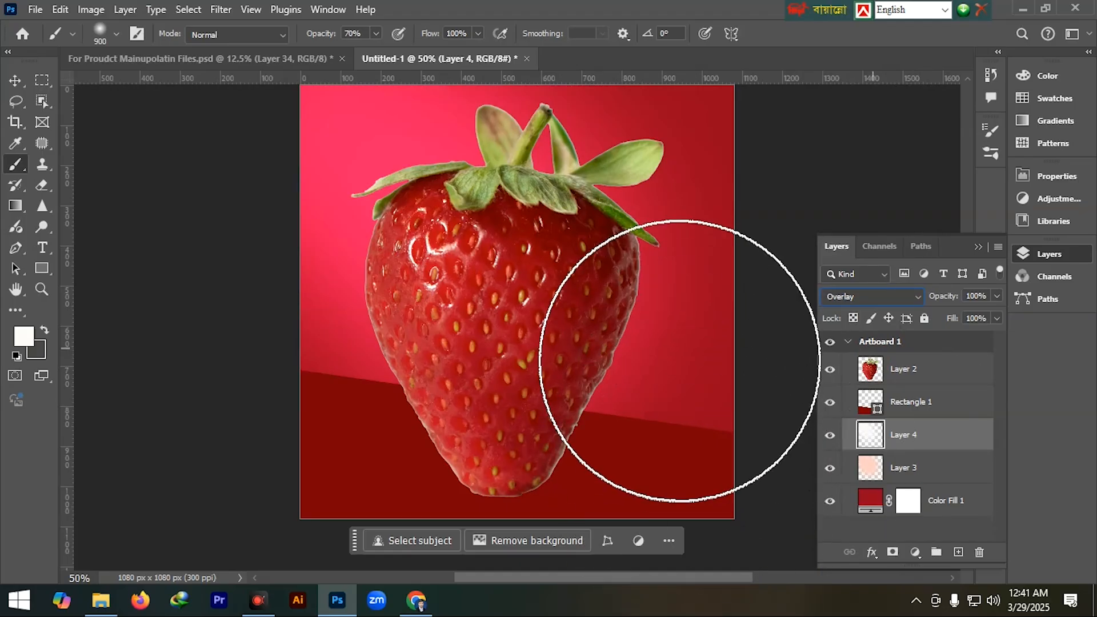
- On a new layer above the rectangle, paint a peach glow around the strawberry's base with a flattened 900 px soft brush angled at -17°
{"action": "left_click", "coordinate": [975, 403]}
{"action": "left_click", "coordinate": [958, 552]}
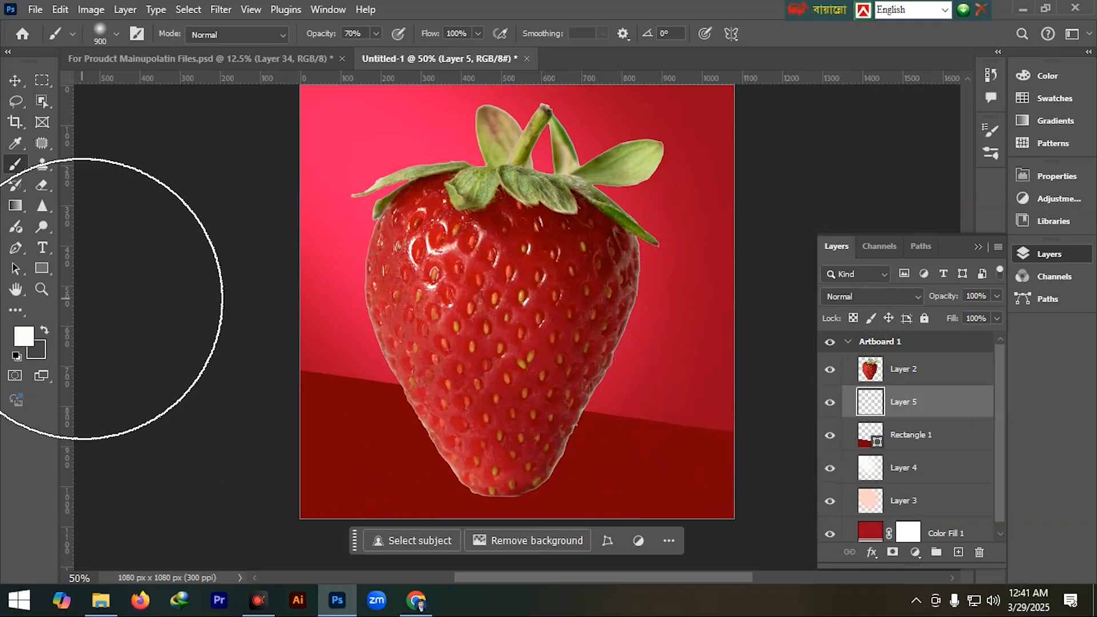
{"action": "left_click", "coordinate": [24, 336]}
{"action": "left_click", "coordinate": [752, 245]}
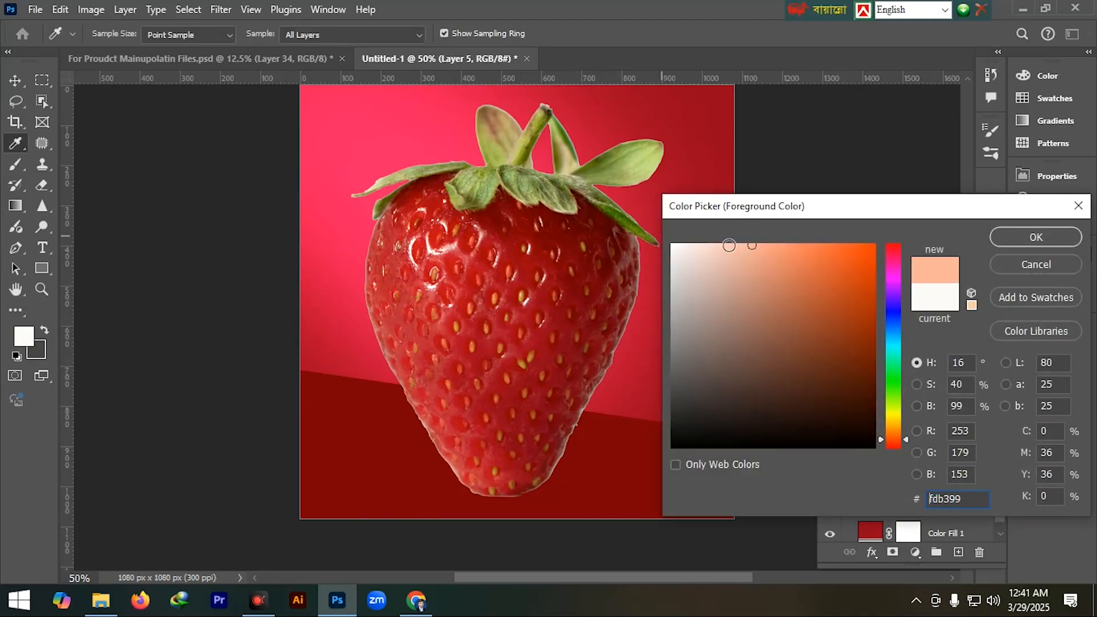
{"action": "key", "text": "Return"}
{"action": "right_click", "coordinate": [483, 403]}
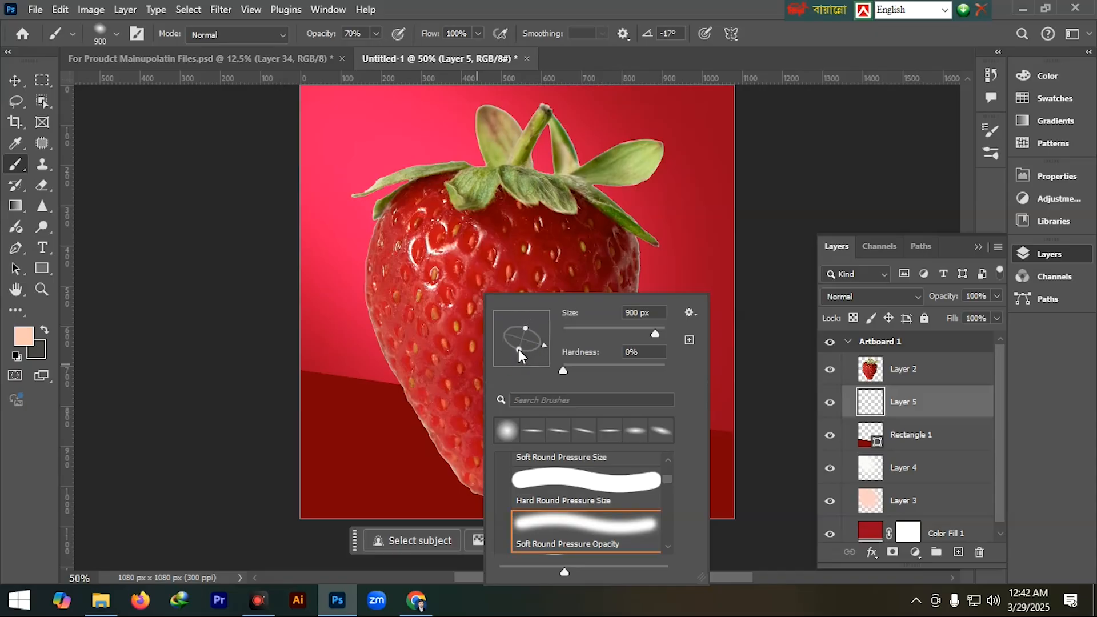
{"action": "left_click", "coordinate": [492, 460]}
{"action": "left_click", "coordinate": [493, 461]}
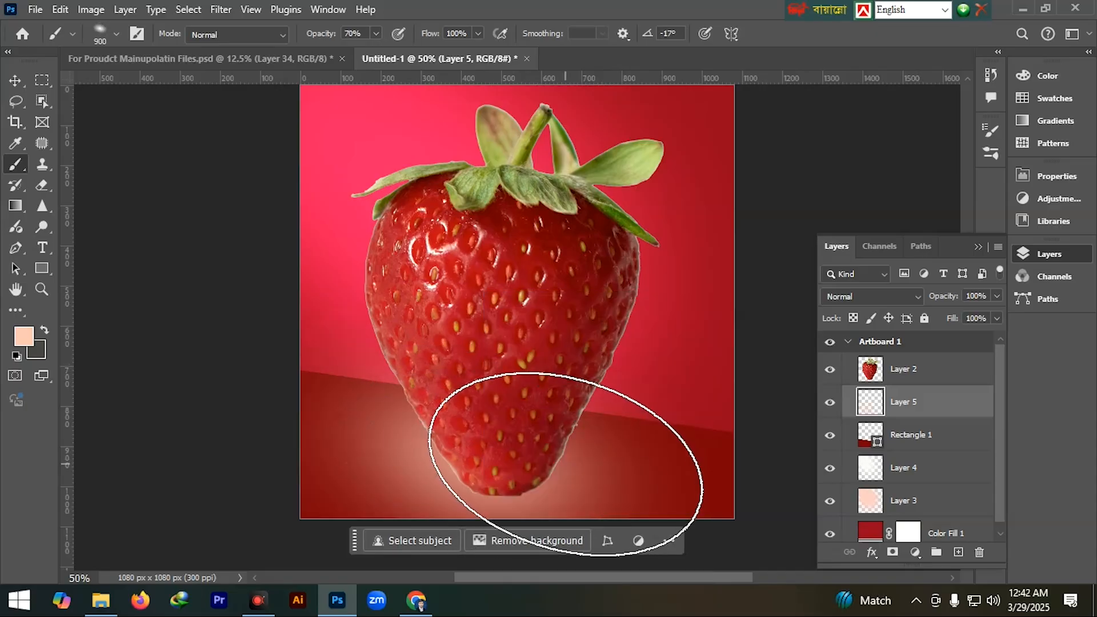
- Intensify the peach glow at the strawberry's base with the brush reduced to 500 px, and set the layer to Soft Light
{"action": "key", "text": "bracketleft"}
{"action": "key", "text": "bracketleft"}
{"action": "key", "text": "bracketleft"}
{"action": "key", "text": "bracketleft"}
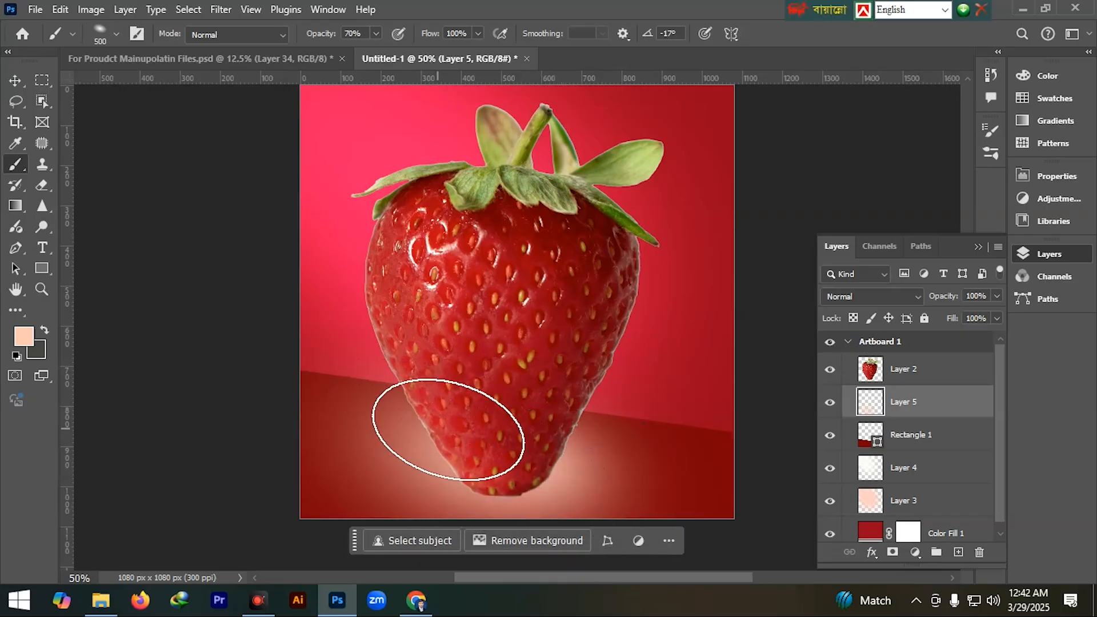
{"action": "left_click", "coordinate": [917, 296]}
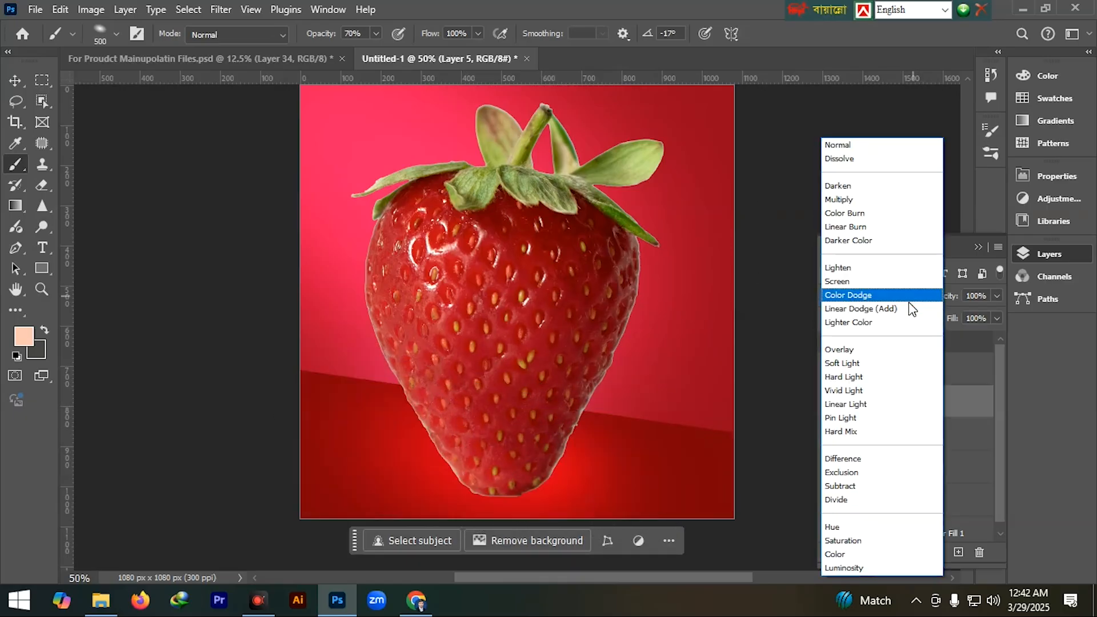
{"action": "left_click", "coordinate": [860, 364]}
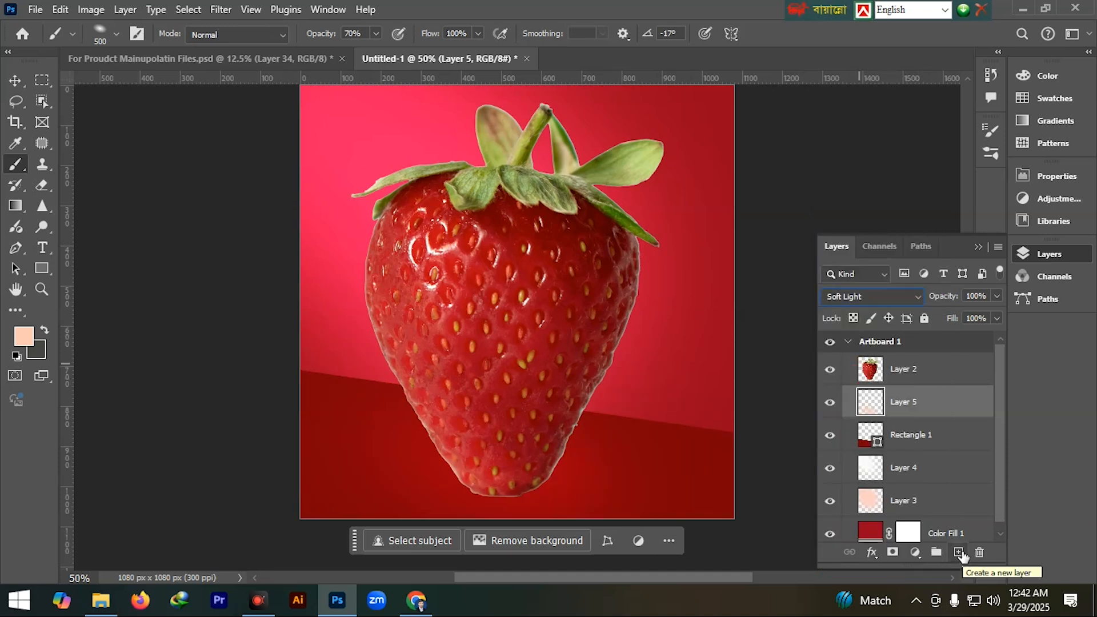
- Paint a white glow around the strawberry's base on a new layer above the peach glow, using the 900 px soft brush
{"action": "left_click", "coordinate": [958, 552]}
{"action": "left_click", "coordinate": [15, 335]}
{"action": "type", "text": "ffffff"}
{"action": "left_click", "coordinate": [1036, 237]}
{"action": "key", "text": "b"}
{"action": "key", "text": "bracketright"}
{"action": "key", "text": "bracketright"}
{"action": "key", "text": "bracketright"}
{"action": "key", "text": "bracketright"}
{"action": "left_click", "coordinate": [477, 463]}
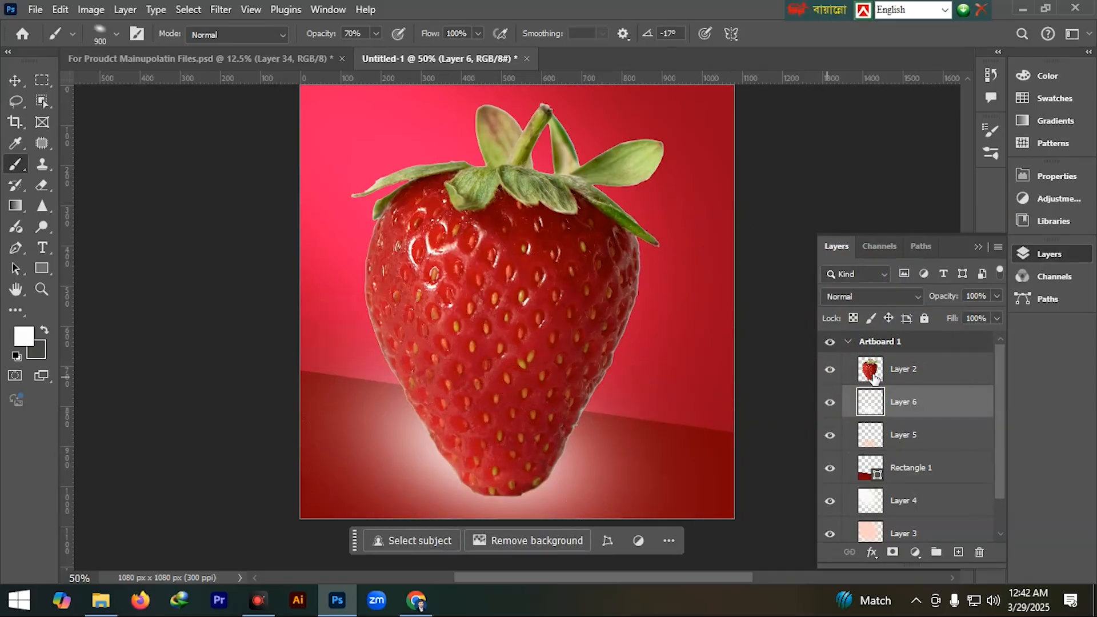
- Set the white glow layer's blend mode to Overlay and group all layers beneath the strawberry as BG
{"action": "left_click", "coordinate": [870, 296]}
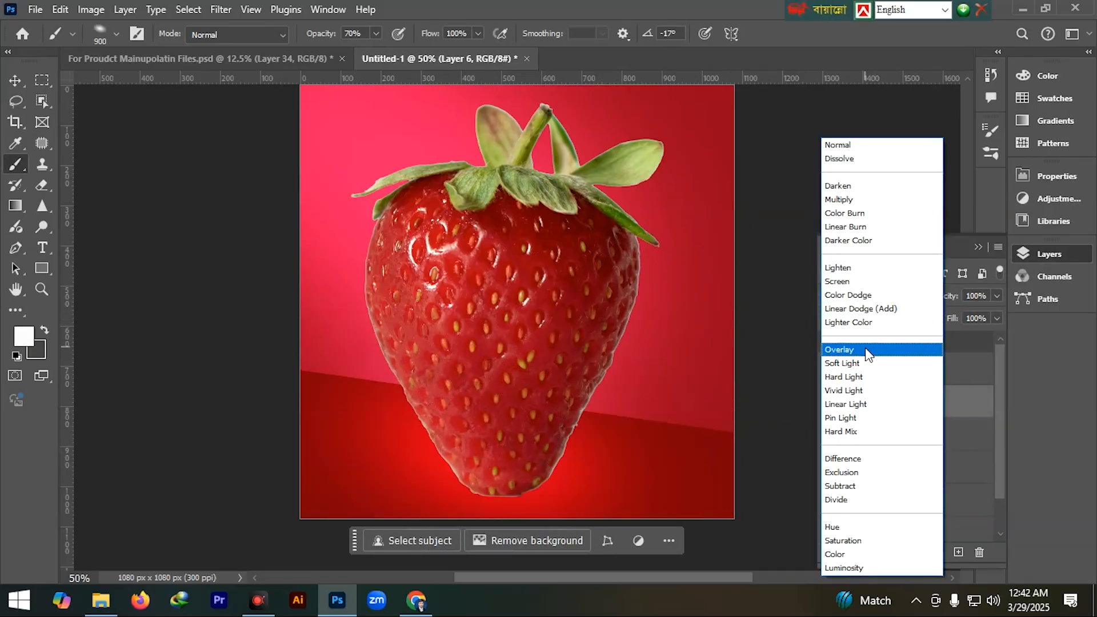
{"action": "left_click", "coordinate": [865, 349]}
{"action": "left_click", "coordinate": [983, 531], "text": "shift"}
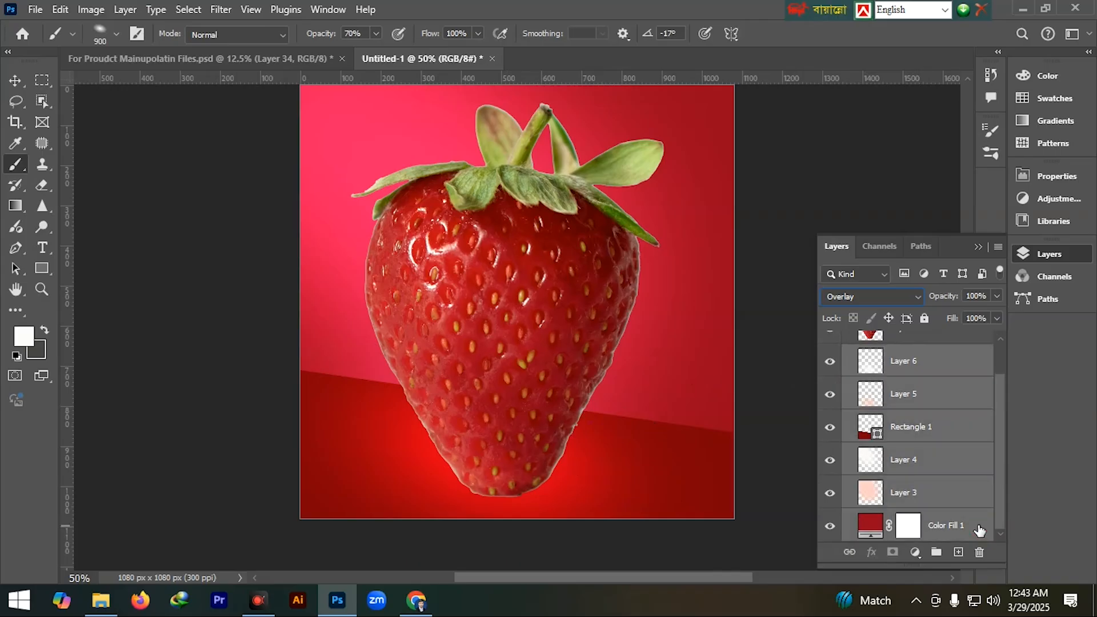
{"action": "left_click", "coordinate": [937, 554]}
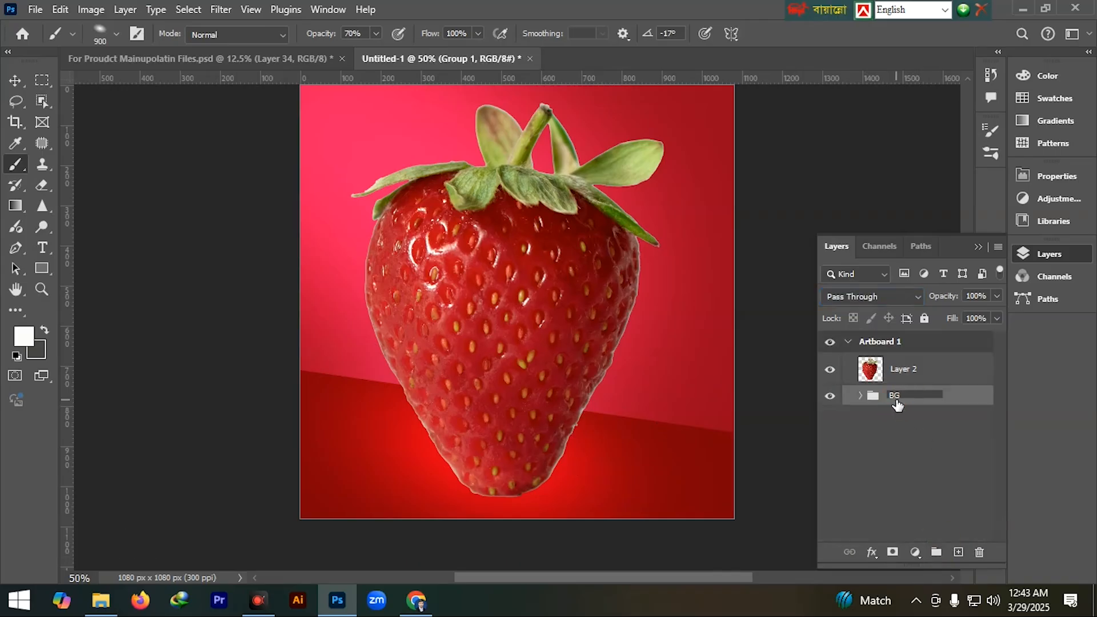
{"action": "key", "text": "Return"}
- Add a layer mask to the strawberry and paint black along its side and lower edges with a small soft brush to clean the outline
{"action": "left_click", "coordinate": [877, 375]}
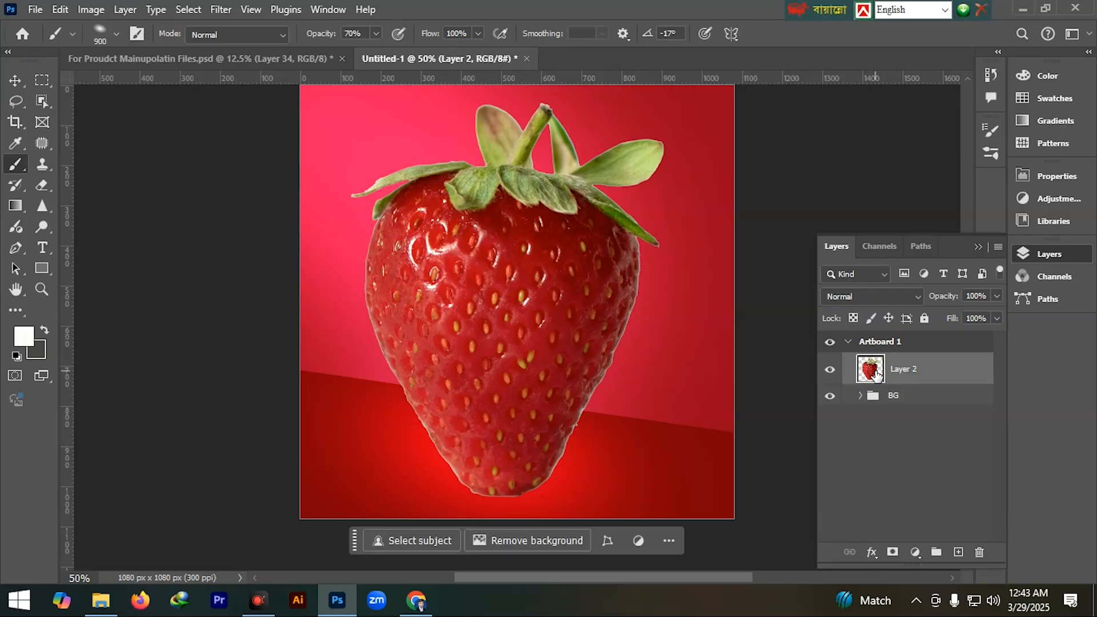
{"action": "left_click", "coordinate": [893, 552]}
{"action": "right_click", "coordinate": [421, 289]}
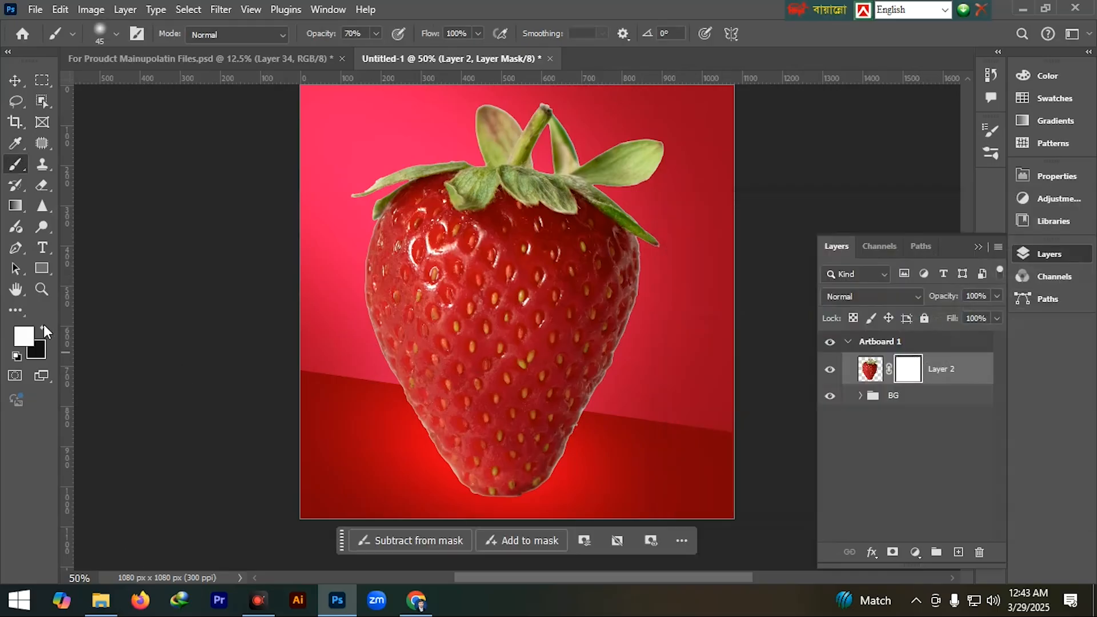
{"action": "key", "text": "x"}
{"action": "scroll", "coordinate": [364, 228], "scroll_direction": "up", "scroll_amount": 1}
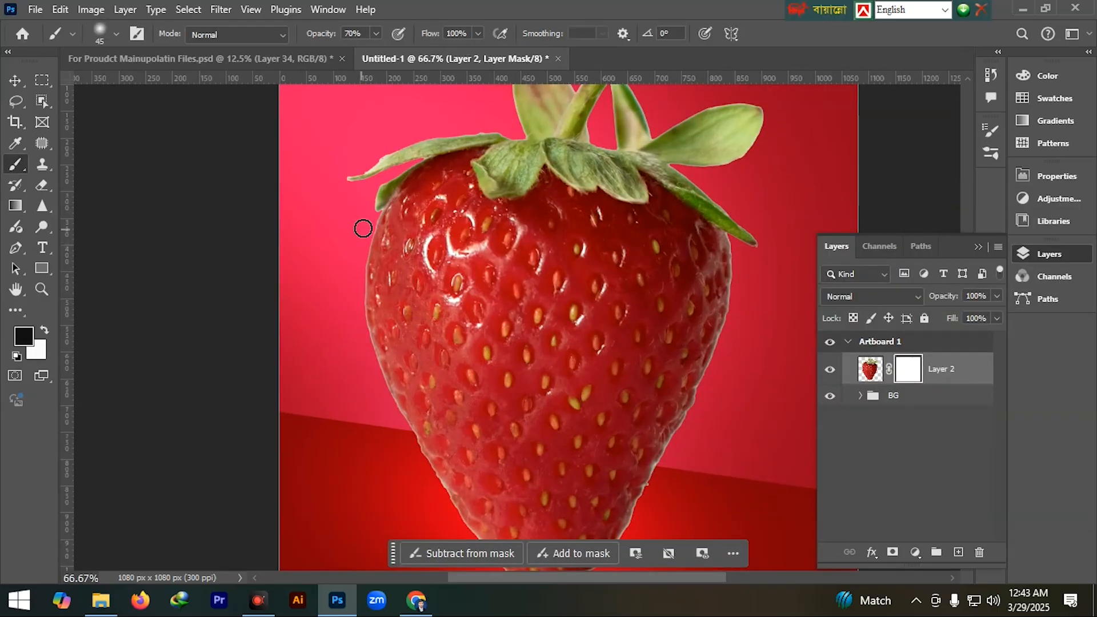
{"action": "mouse_move", "coordinate": [361, 268]}
{"action": "left_mouse_down"}
{"action": "mouse_move", "coordinate": [370, 354]}
{"action": "mouse_move", "coordinate": [457, 523]}
{"action": "left_mouse_up"}
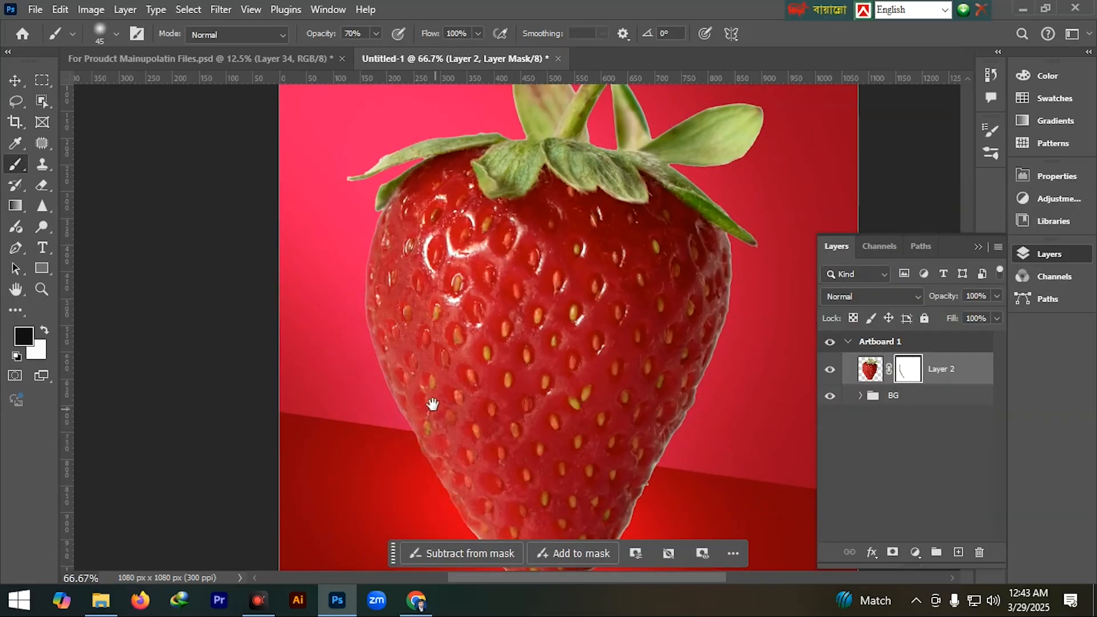
{"action": "scroll", "coordinate": [432, 371], "scroll_direction": "down", "scroll_amount": 3}
{"action": "mouse_move", "coordinate": [431, 331]}
{"action": "left_mouse_down"}
{"action": "mouse_move", "coordinate": [478, 370]}
{"action": "mouse_move", "coordinate": [590, 335]}
{"action": "mouse_move", "coordinate": [627, 269]}
{"action": "mouse_move", "coordinate": [622, 214]}
{"action": "mouse_move", "coordinate": [477, 376]}
{"action": "left_mouse_up"}
{"action": "key", "text": "bracketleft"}
{"action": "key", "text": "bracketleft"}
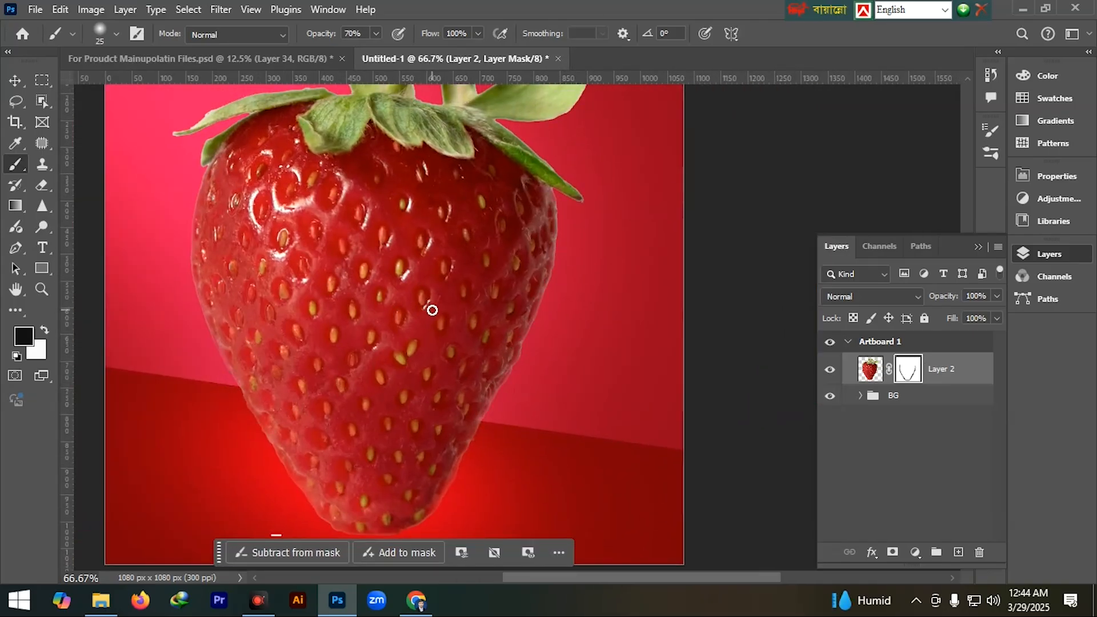
{"action": "key", "text": "ctrl+minus"}
- Load the strawberry layer's pixels as a selection and subtract the stem and leaves with the Quick Selection tool
{"action": "left_click", "coordinate": [869, 370]}
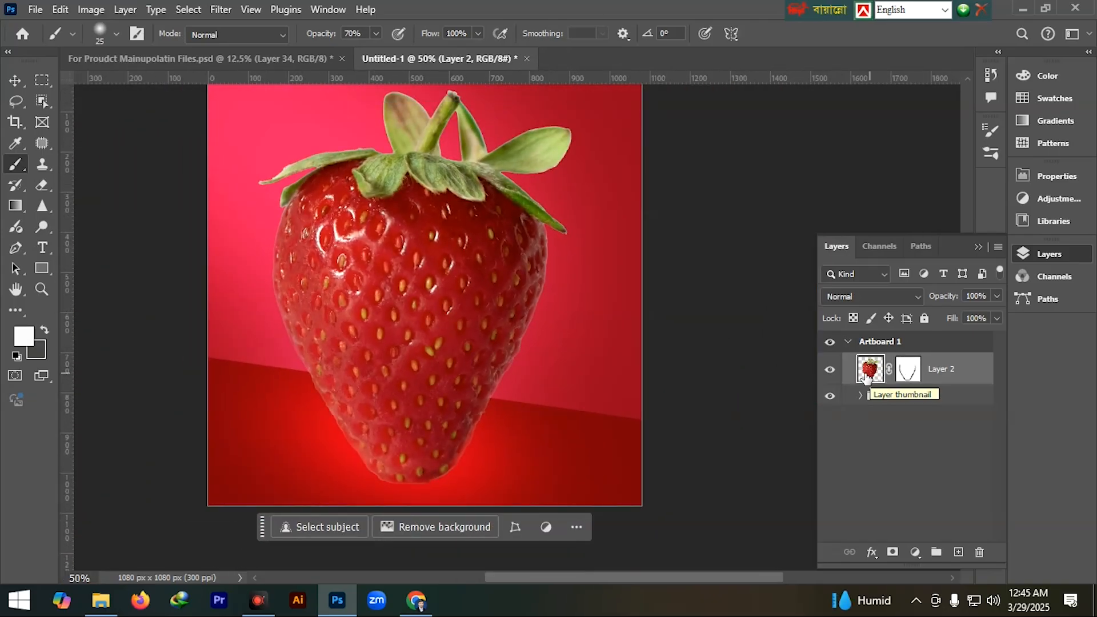
{"action": "right_click", "coordinate": [866, 374]}
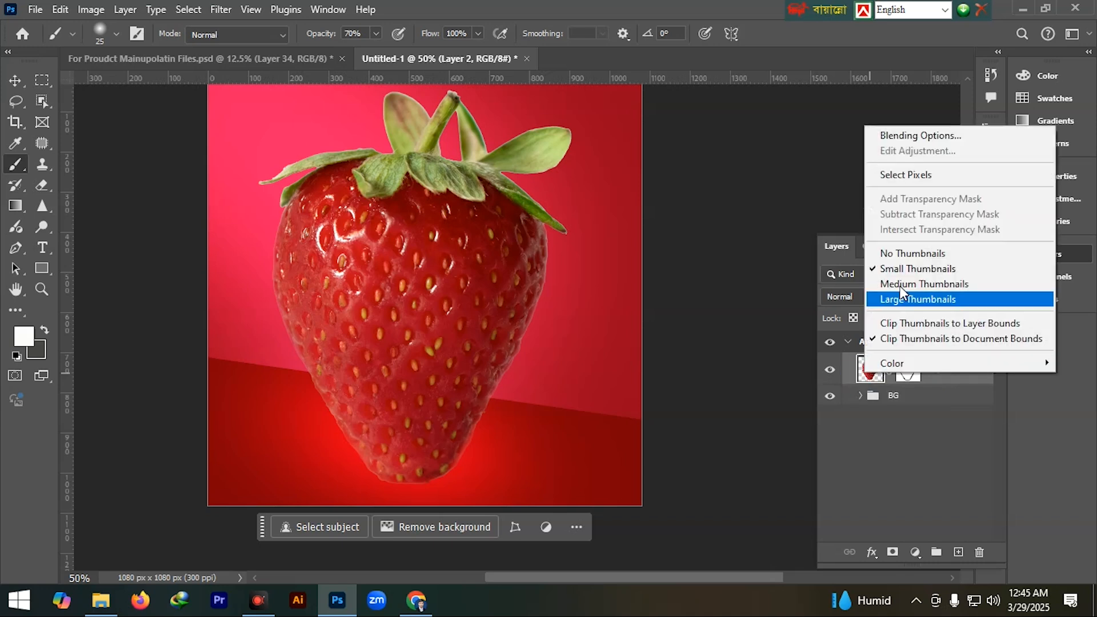
{"action": "left_click", "coordinate": [932, 174]}
{"action": "key", "text": "m"}
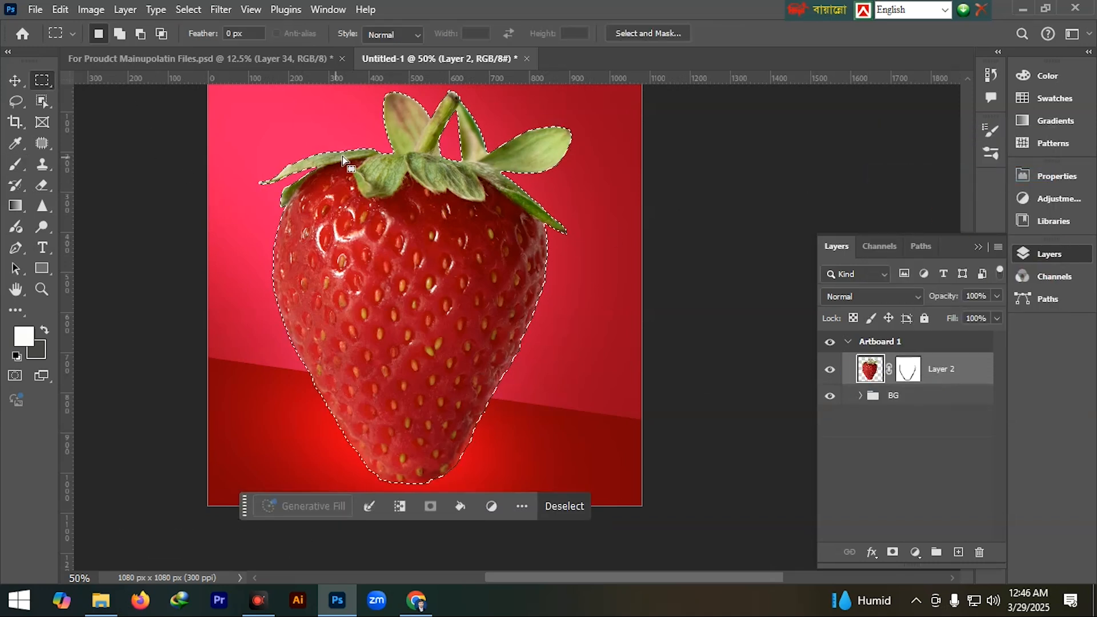
{"action": "right_click", "coordinate": [42, 101]}
{"action": "left_click", "coordinate": [94, 118]}
{"action": "left_click", "coordinate": [394, 180], "text": "ctrl"}
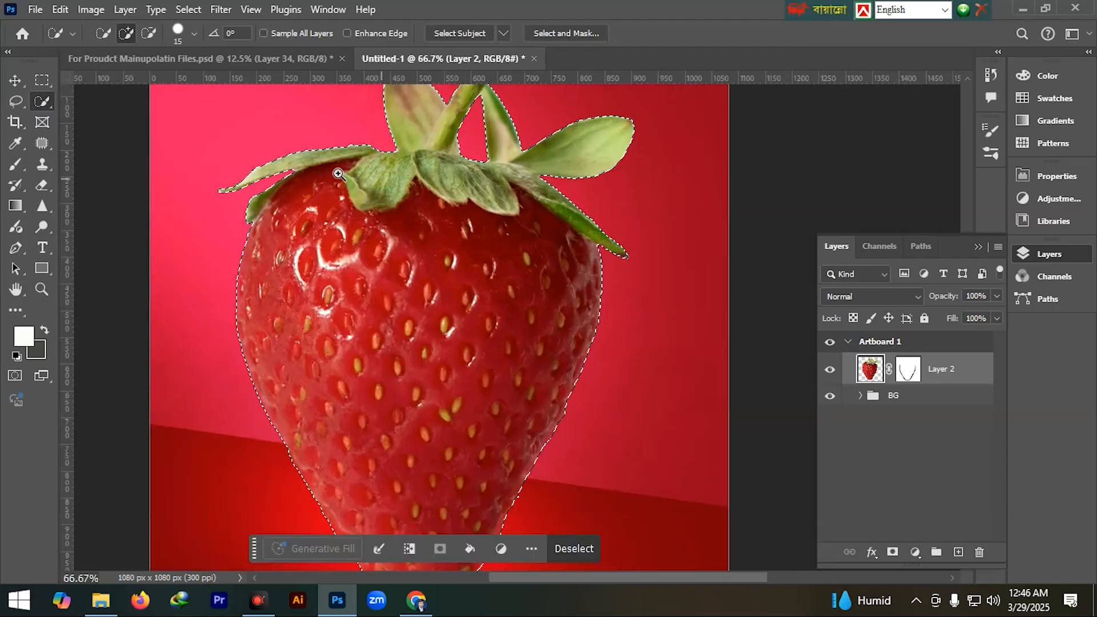
{"action": "mouse_move", "coordinate": [392, 137]}
{"action": "left_mouse_down"}
{"action": "mouse_move", "coordinate": [446, 114]}
{"action": "mouse_move", "coordinate": [603, 172]}
{"action": "left_mouse_up"}
{"action": "mouse_move", "coordinate": [582, 222]}
{"action": "left_mouse_down"}
{"action": "mouse_move", "coordinate": [440, 172]}
{"action": "mouse_move", "coordinate": [382, 184]}
{"action": "mouse_move", "coordinate": [359, 157]}
{"action": "left_mouse_up"}
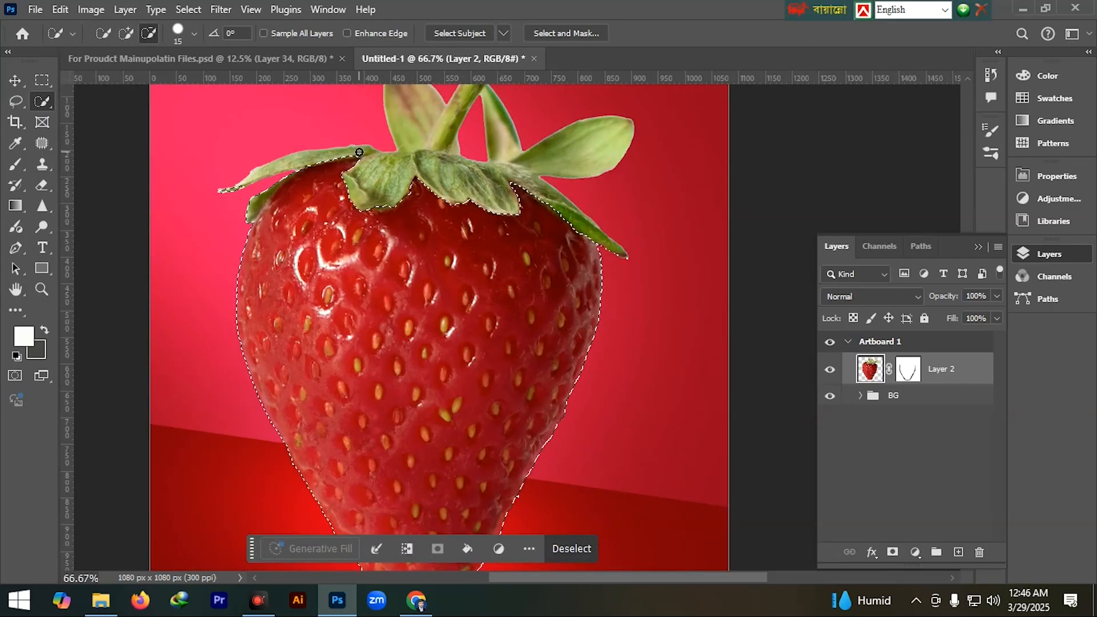
- Subtract the strawberry's lower third from the selection with the Rectangular Marquee tool and copy the remaining area to a new layer
{"action": "key", "text": "m"}
{"action": "key", "text": "ctrl+minus"}
{"action": "key", "text": "ctrl+minus"}
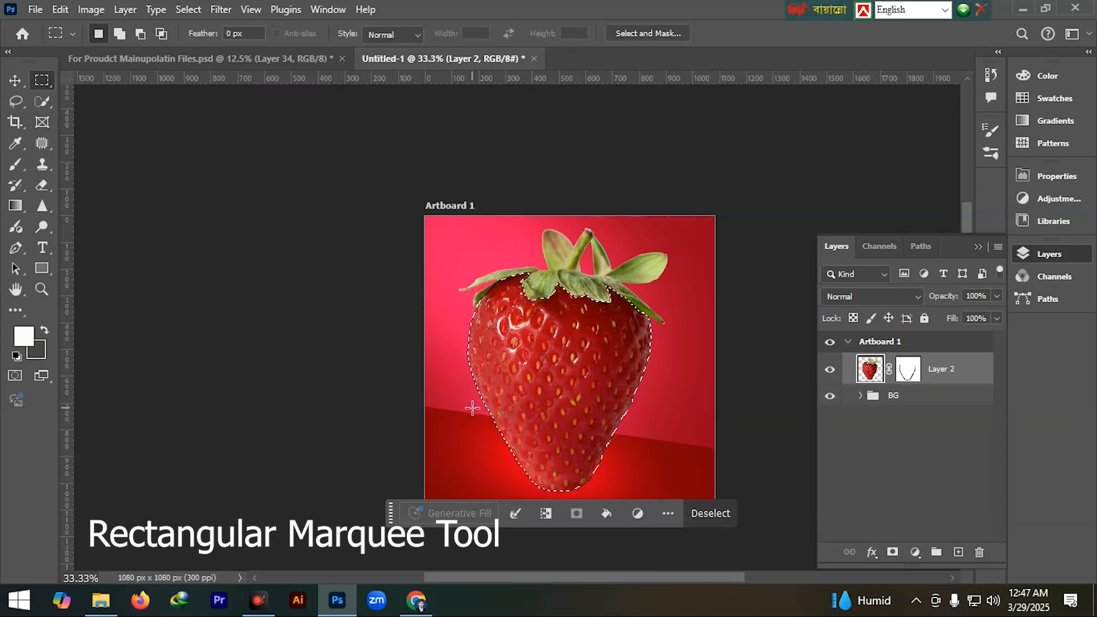
{"action": "left_click_drag", "start_coordinate": [465, 414], "coordinate": [684, 499]}
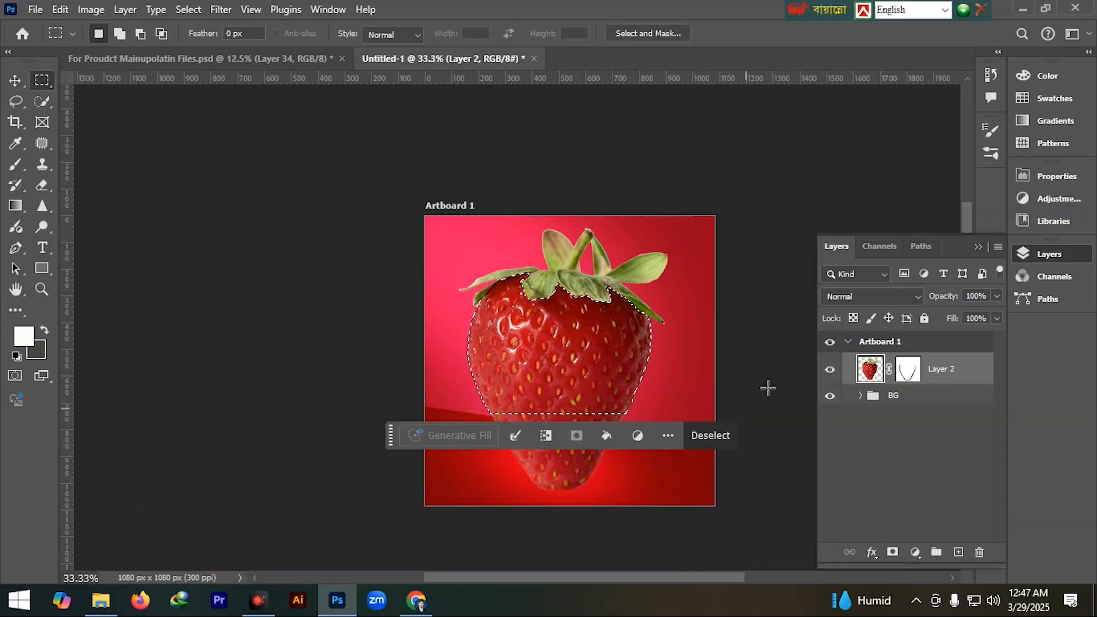
{"action": "key", "text": "ctrl+j"}
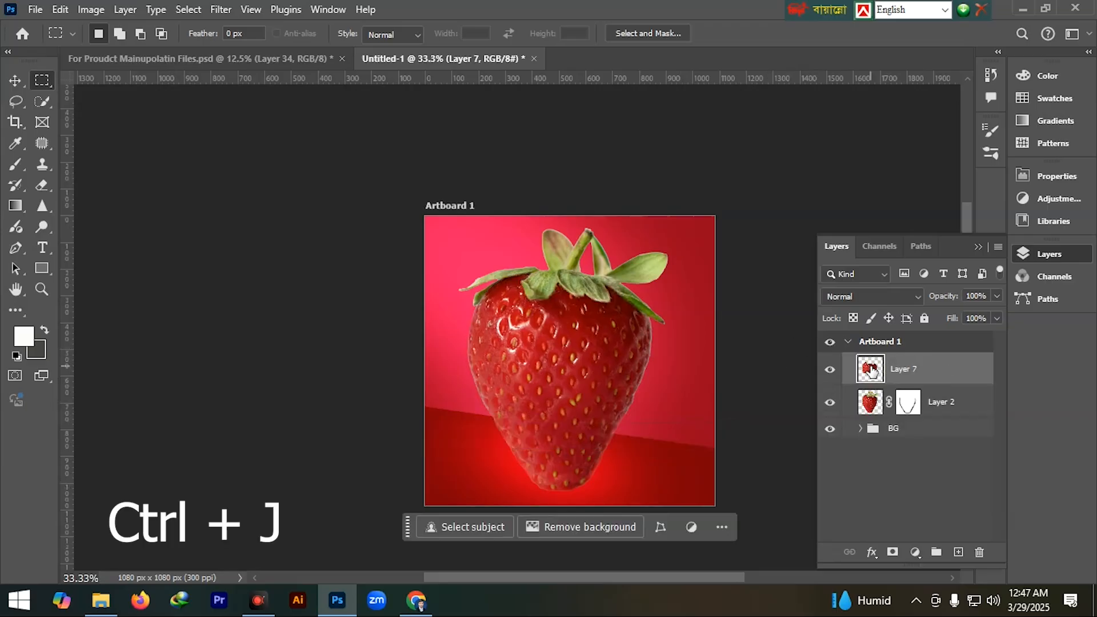
- Set the copied upper-body layer's blend mode to Screen and desaturate it
{"action": "left_click", "coordinate": [913, 298]}
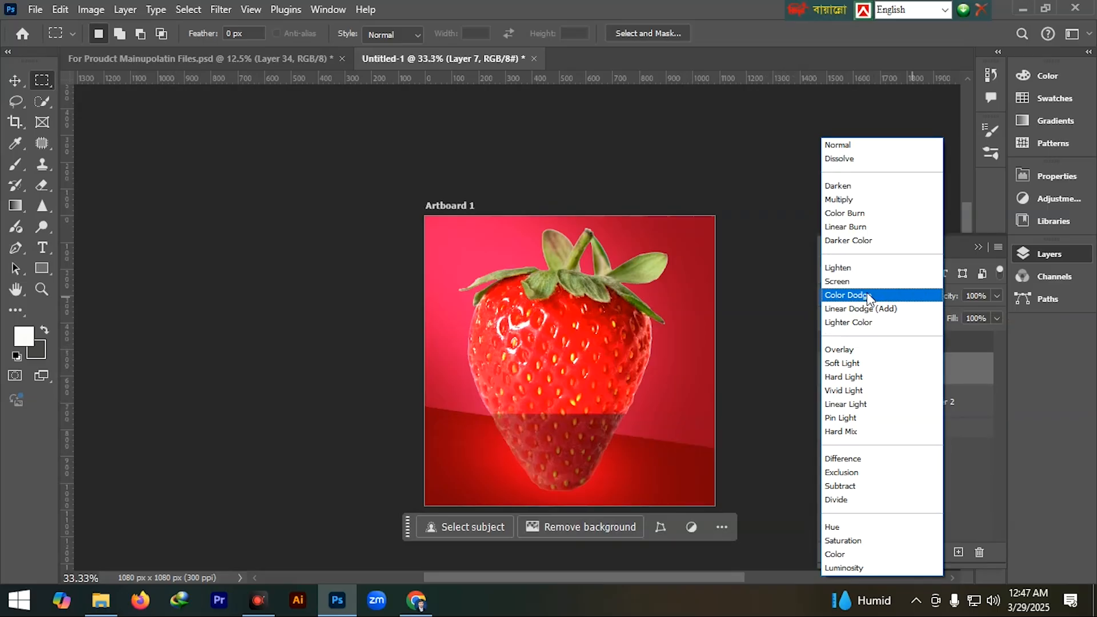
{"action": "left_click", "coordinate": [862, 281]}
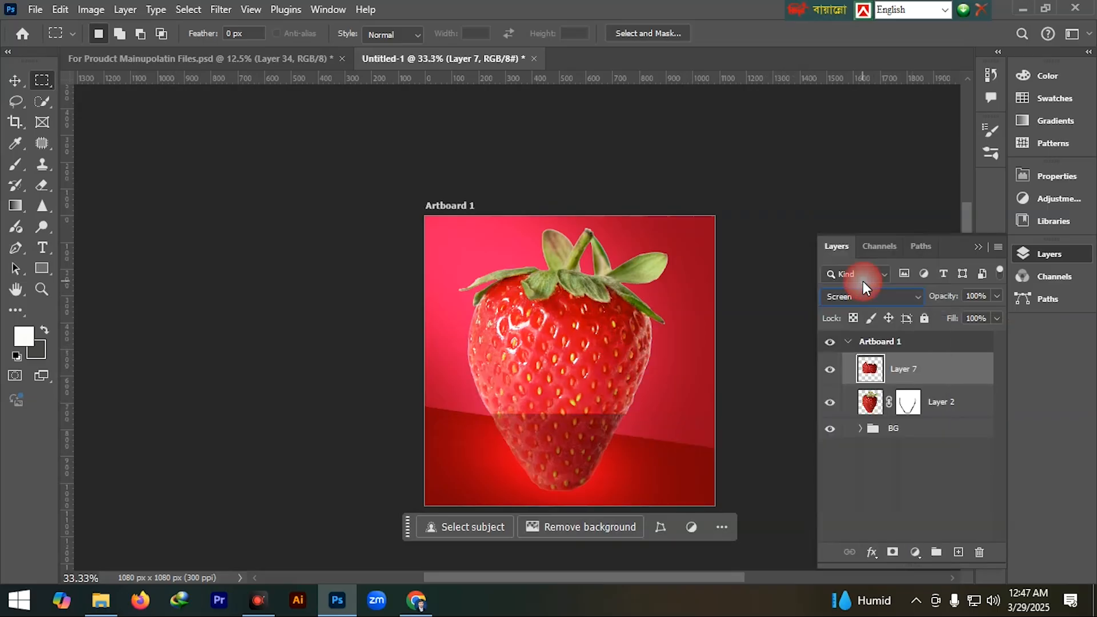
{"action": "key", "text": "ctrl+shift+u"}
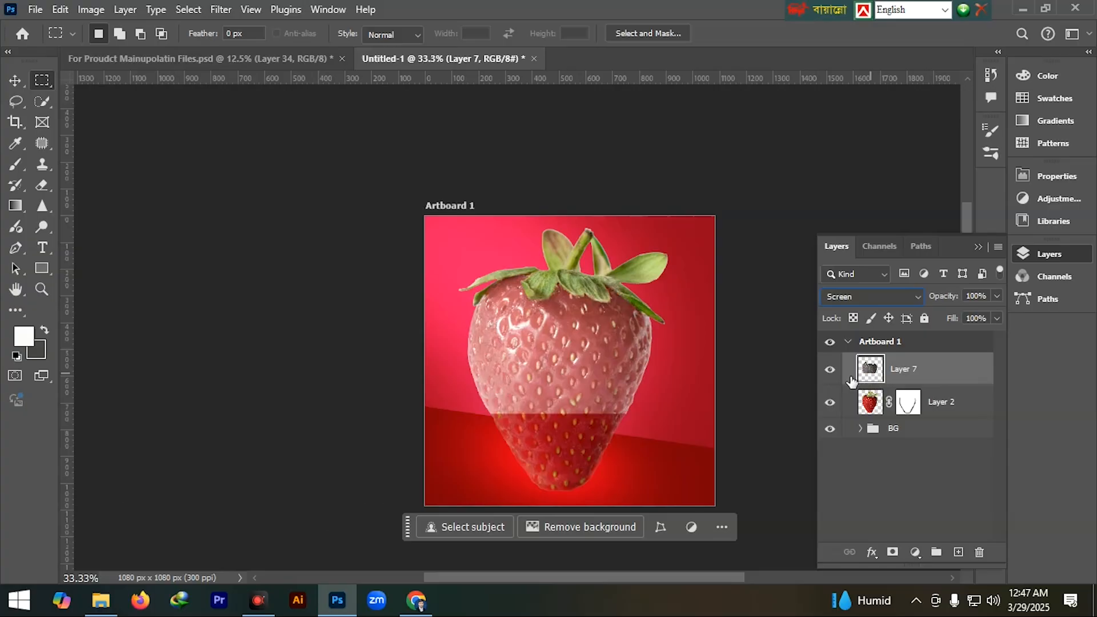
- Adjust the desaturated layer's Levels, moving the shadow and highlight input sliders inward and shifting the midtones
{"action": "key", "text": "ctrl+l"}
{"action": "left_click_drag", "start_coordinate": [734, 225], "coordinate": [804, 220]}
{"action": "left_click_drag", "start_coordinate": [724, 395], "coordinate": [747, 394]}
{"action": "left_click_drag", "start_coordinate": [835, 395], "coordinate": [814, 396]}
{"action": "left_click_drag", "start_coordinate": [925, 394], "coordinate": [880, 396]}
{"action": "left_click_drag", "start_coordinate": [797, 396], "coordinate": [746, 400]}
{"action": "left_click_drag", "start_coordinate": [814, 394], "coordinate": [807, 395]}
{"action": "left_click_drag", "start_coordinate": [879, 395], "coordinate": [870, 397]}
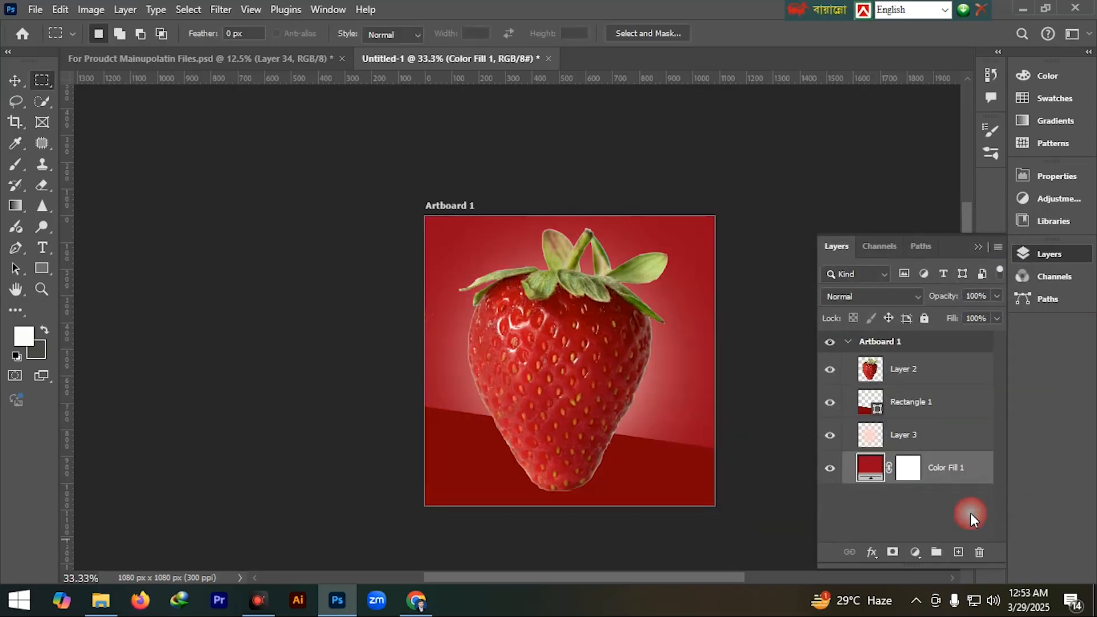
- Delete the red colour fill and peach glow layers, and place the image pexels-helloaesthe-18633978 as an embedded object
{"action": "left_click_drag", "start_coordinate": [969, 470], "coordinate": [979, 552]}
{"action": "key", "text": "Delete"}
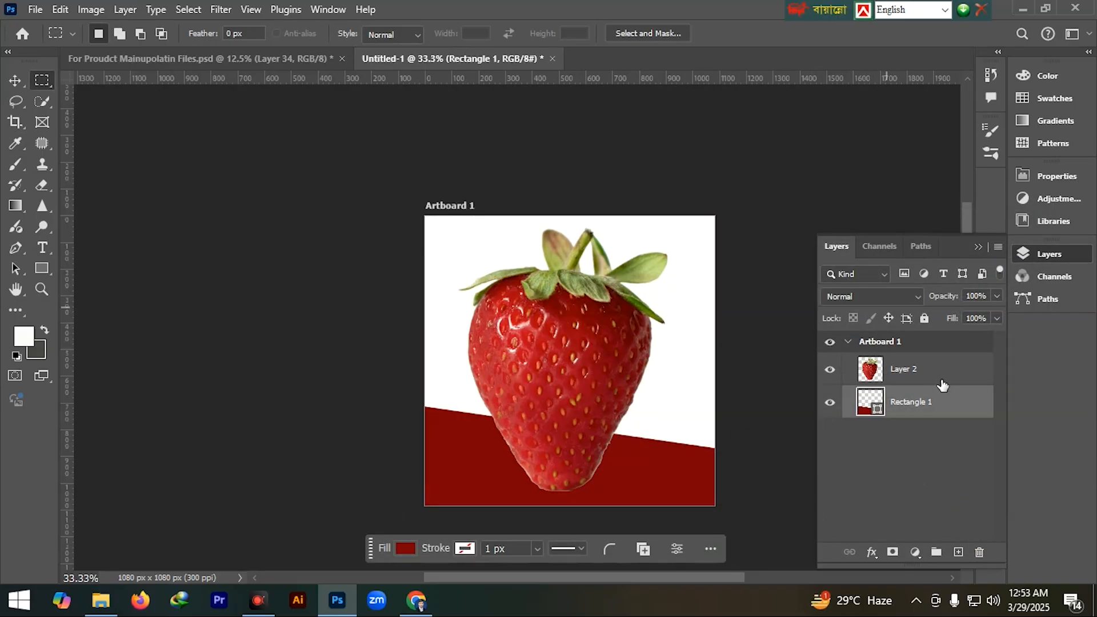
{"action": "left_click", "coordinate": [30, 9]}
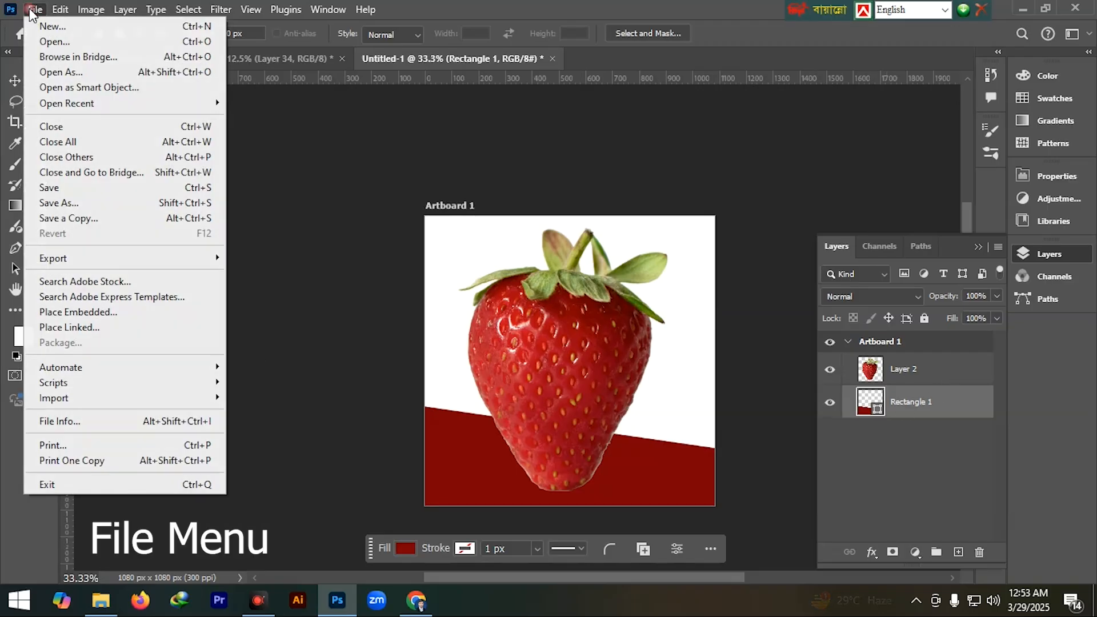
{"action": "left_click", "coordinate": [75, 313]}
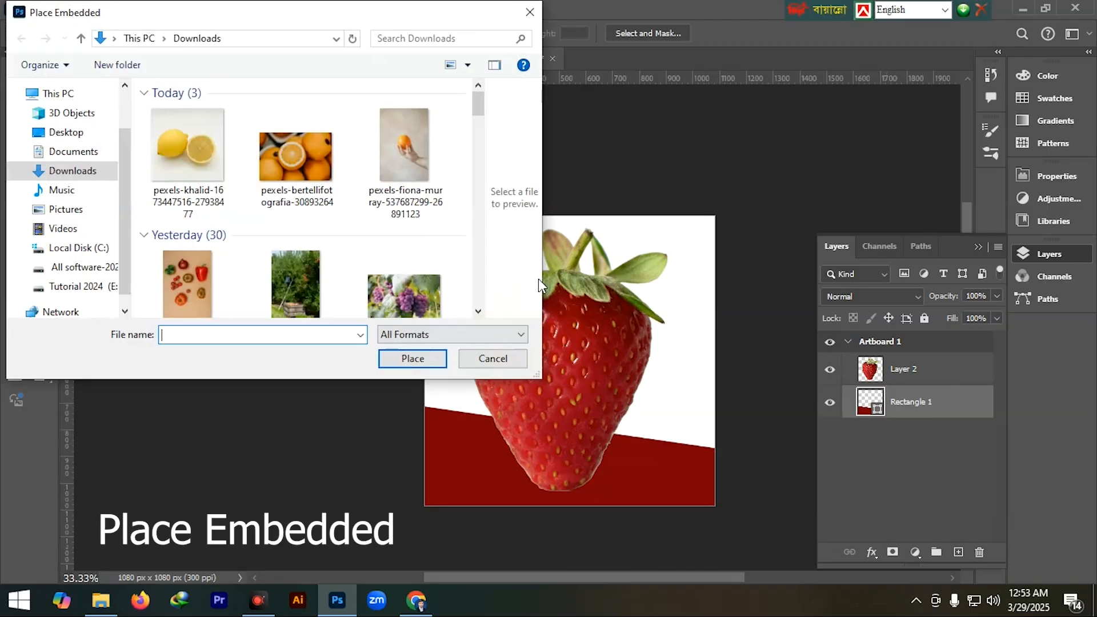
{"action": "scroll", "coordinate": [298, 246], "scroll_direction": "down", "scroll_amount": 3}
{"action": "left_click", "coordinate": [293, 255]}
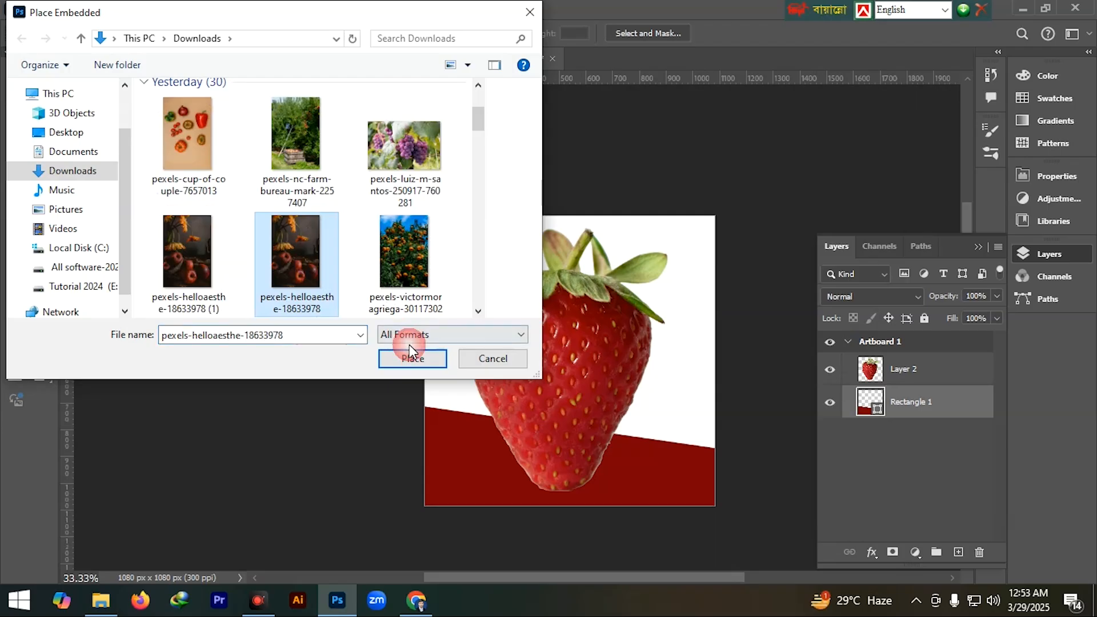
{"action": "left_click", "coordinate": [412, 358]}
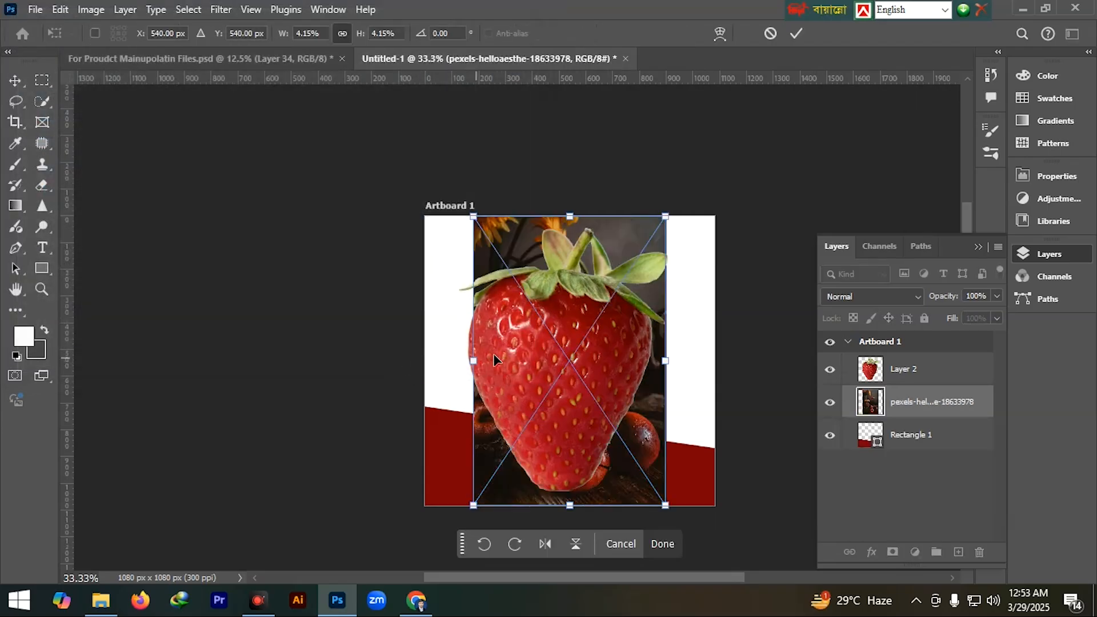
- Flip the placed image horizontally, then enlarge and reposition it to cover the whole artboard
{"action": "right_click", "coordinate": [653, 394]}
{"action": "left_click", "coordinate": [714, 363]}
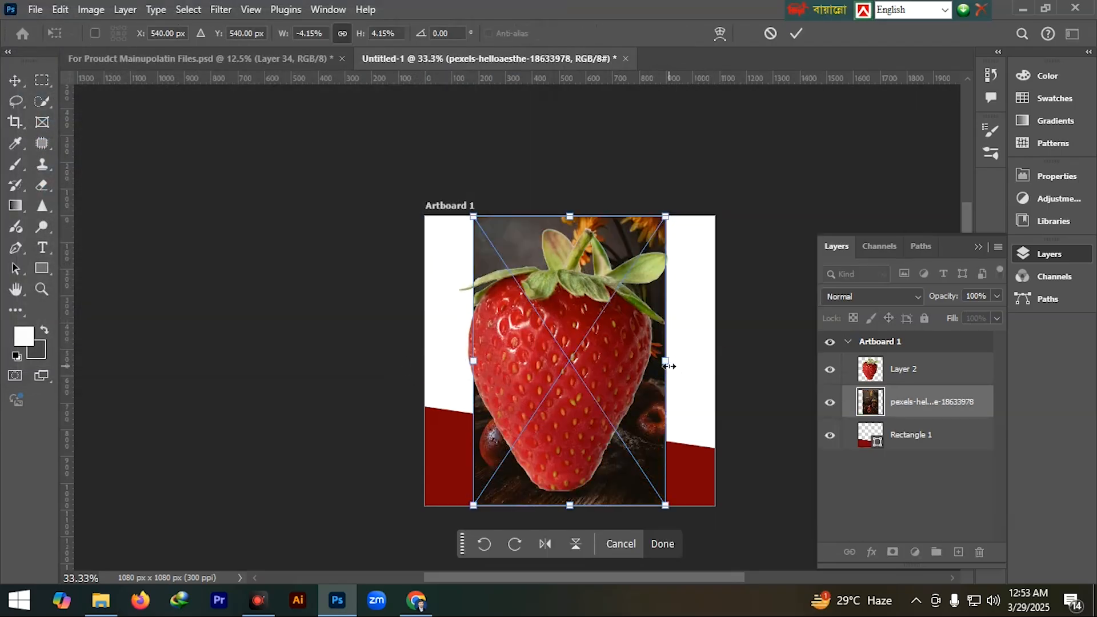
{"action": "left_click_drag", "start_coordinate": [666, 361], "coordinate": [761, 360]}
{"action": "left_click_drag", "start_coordinate": [671, 384], "coordinate": [629, 345]}
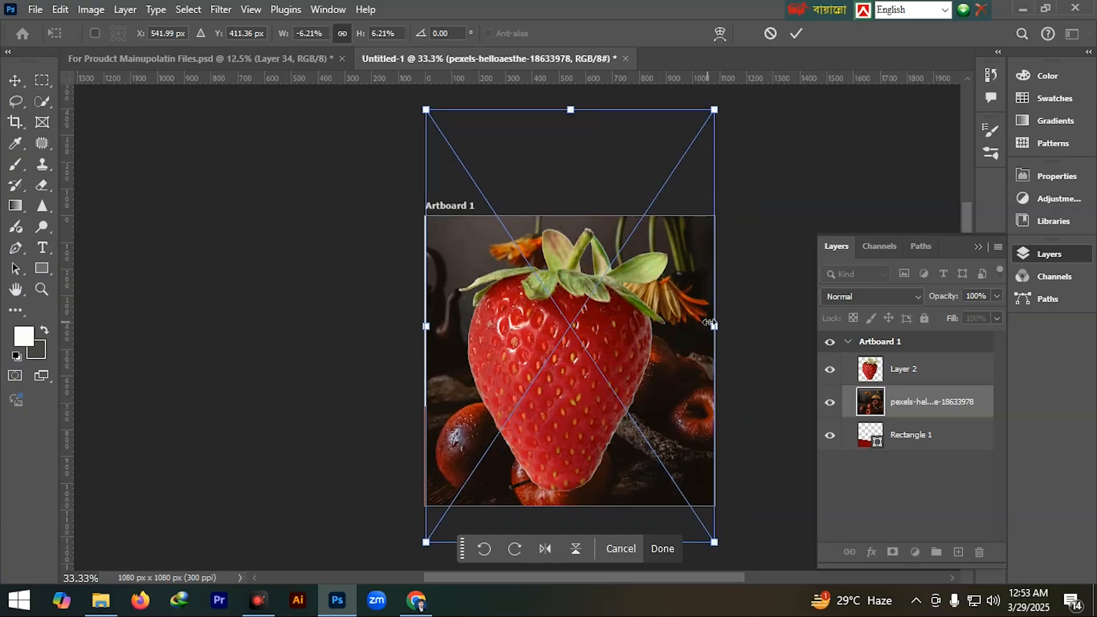
{"action": "left_click_drag", "start_coordinate": [712, 324], "coordinate": [728, 326]}
{"action": "key", "text": "Return"}
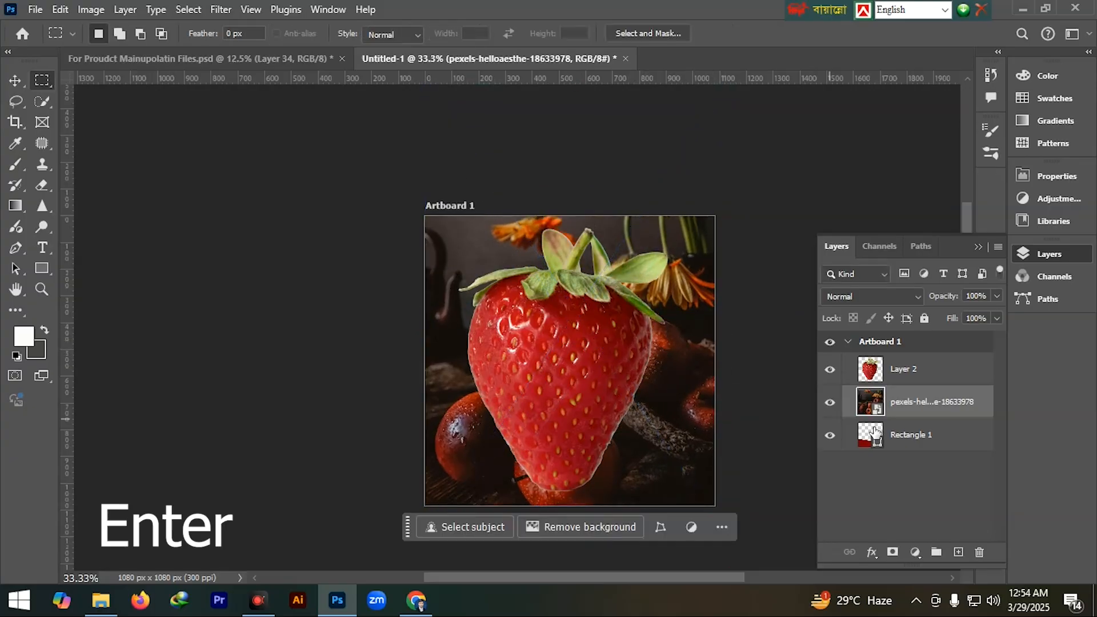
- Move the placed image beneath the floor rectangle and soften it with a strong Gaussian Blur
{"action": "left_click_drag", "start_coordinate": [936, 407], "coordinate": [934, 452]}
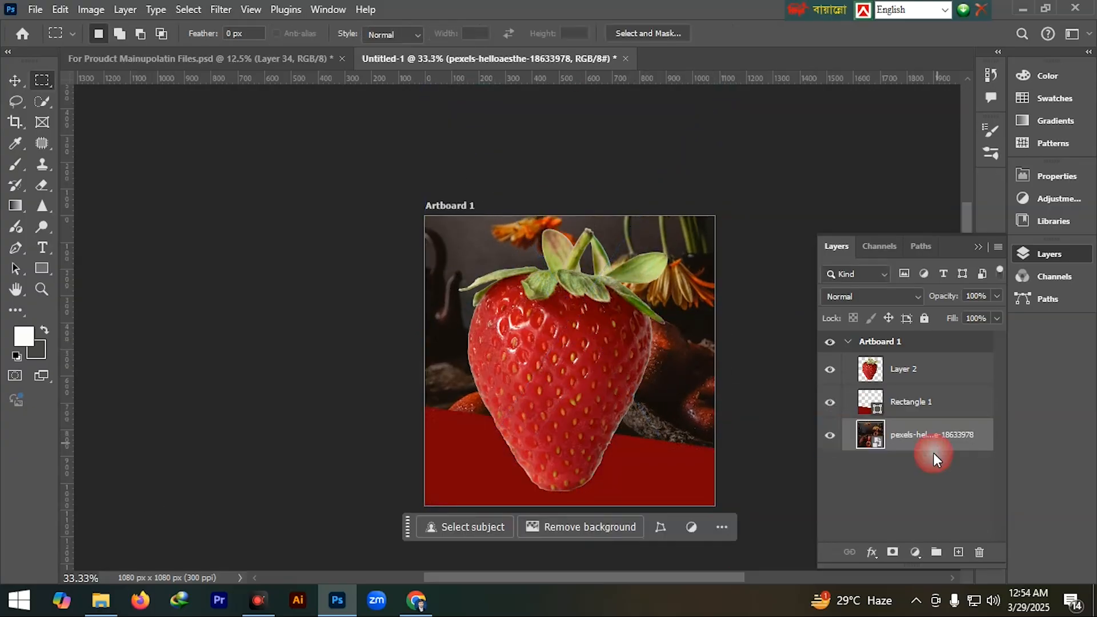
{"action": "left_click", "coordinate": [221, 9]}
{"action": "mouse_move", "coordinate": [260, 200]}
{"action": "left_click", "coordinate": [462, 261]}
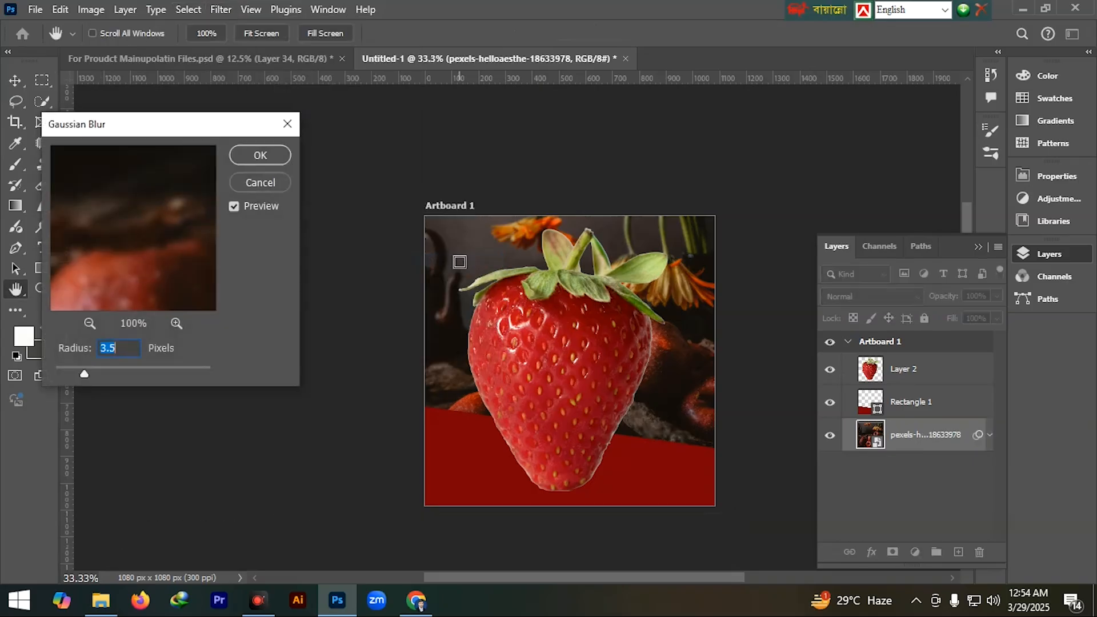
{"action": "left_click_drag", "start_coordinate": [84, 374], "coordinate": [137, 374]}
{"action": "left_click", "coordinate": [259, 155]}
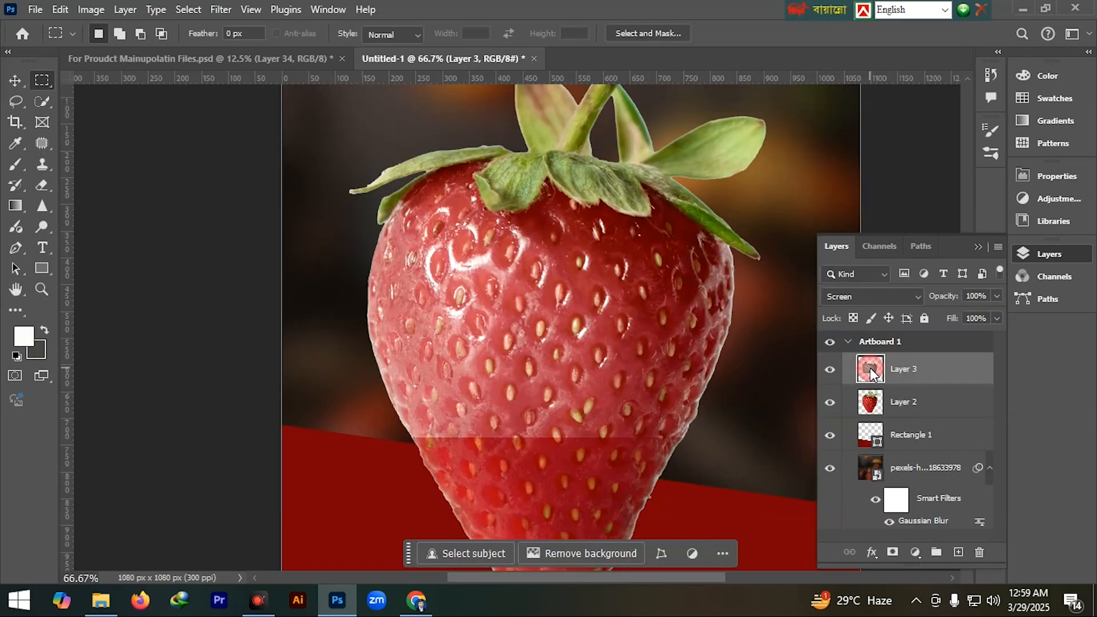
- Load Layer 3's pixels as a selection and add a mask to the strawberry layer that hides the selected area
{"action": "right_click", "coordinate": [877, 357]}
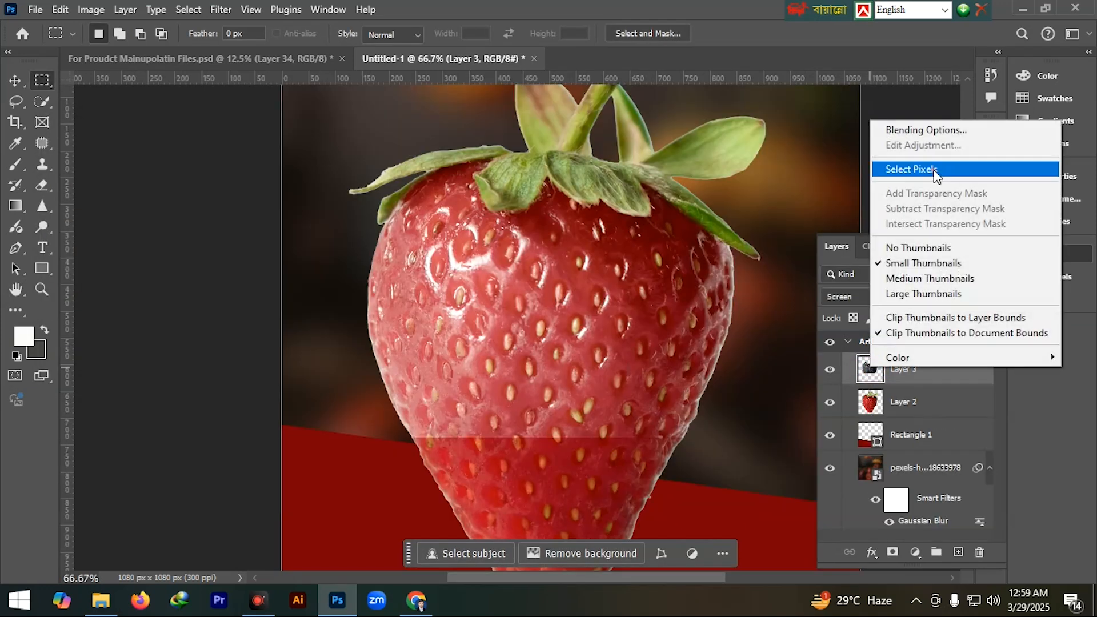
{"action": "left_click", "coordinate": [935, 169]}
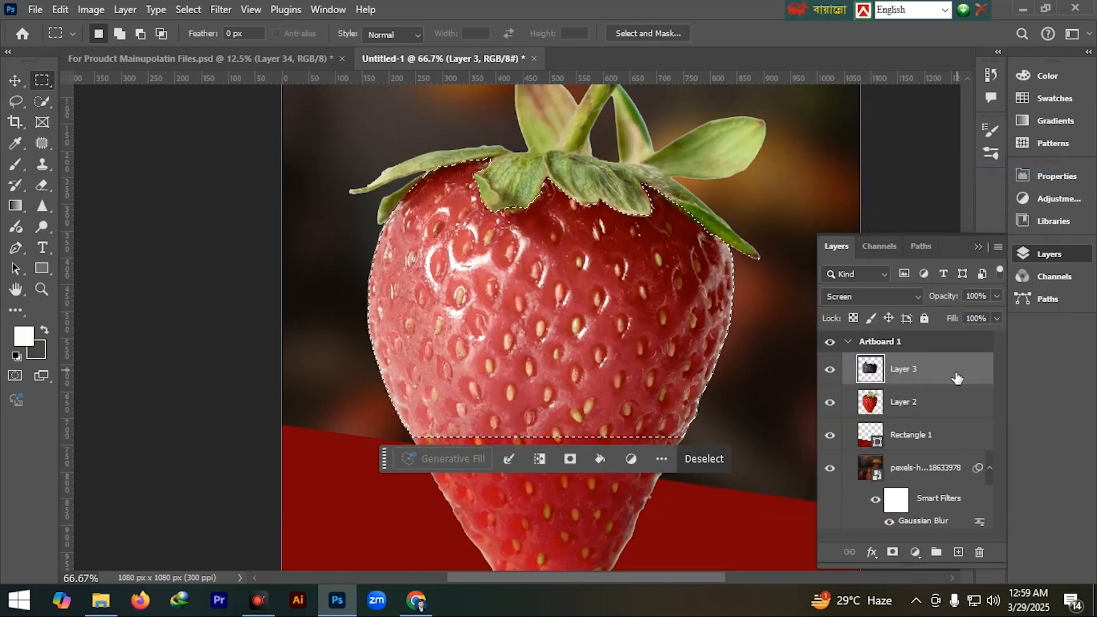
{"action": "left_click", "coordinate": [933, 407]}
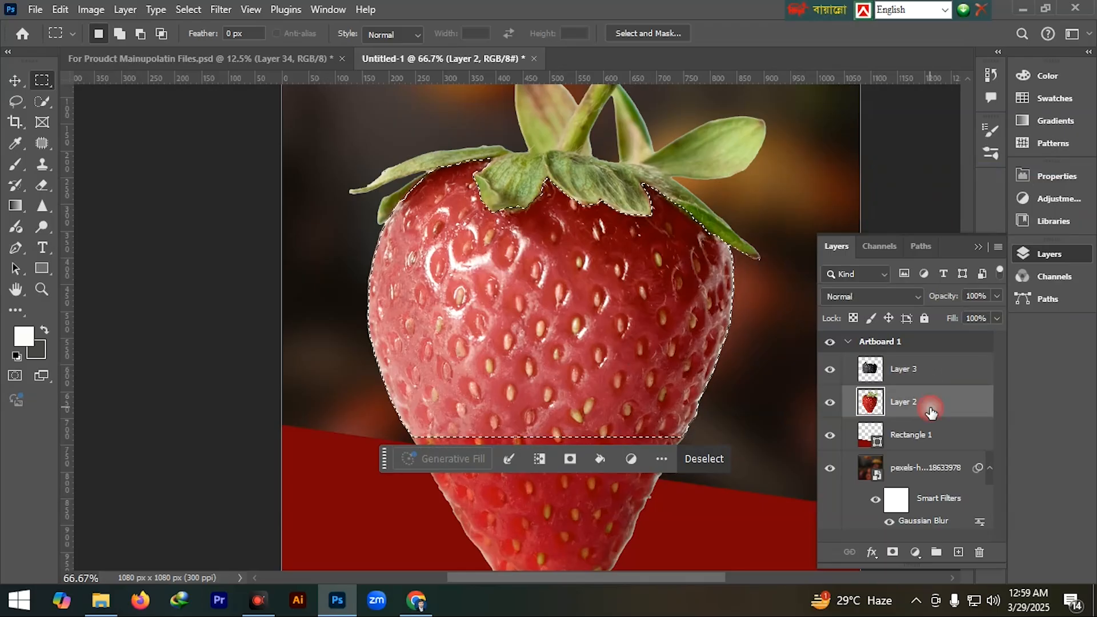
{"action": "left_click", "coordinate": [893, 552]}
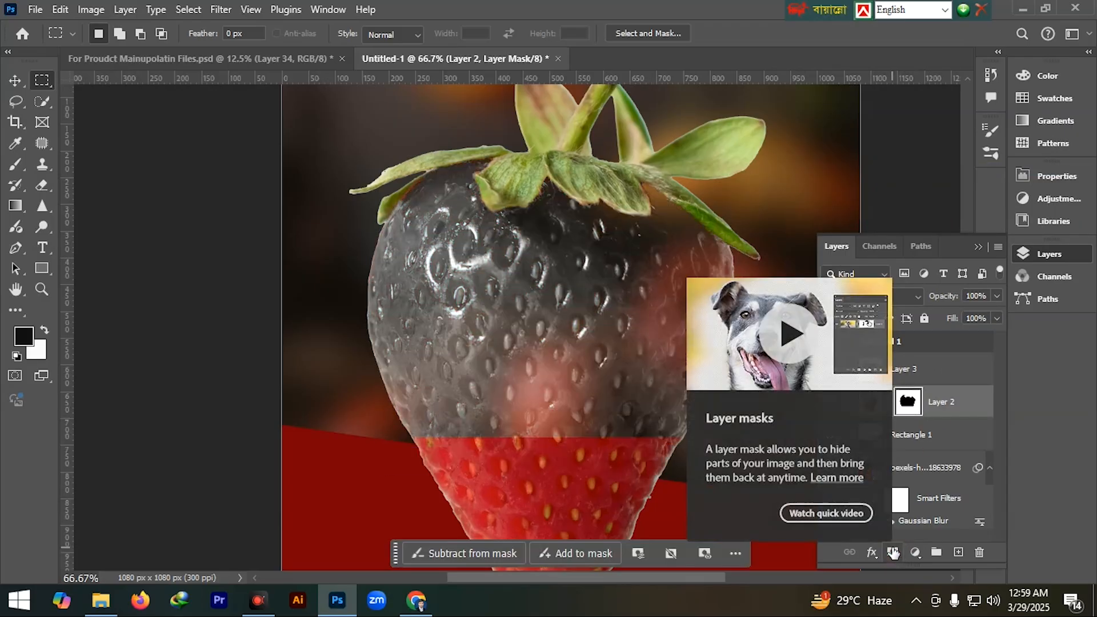
- Copy the pink circle from the product files document into the strawberry design and scale it down over the transparent upper body
{"action": "key", "text": "ctrl+minus"}
{"action": "key", "text": "ctrl+minus"}
{"action": "key", "text": "ctrl+minus"}
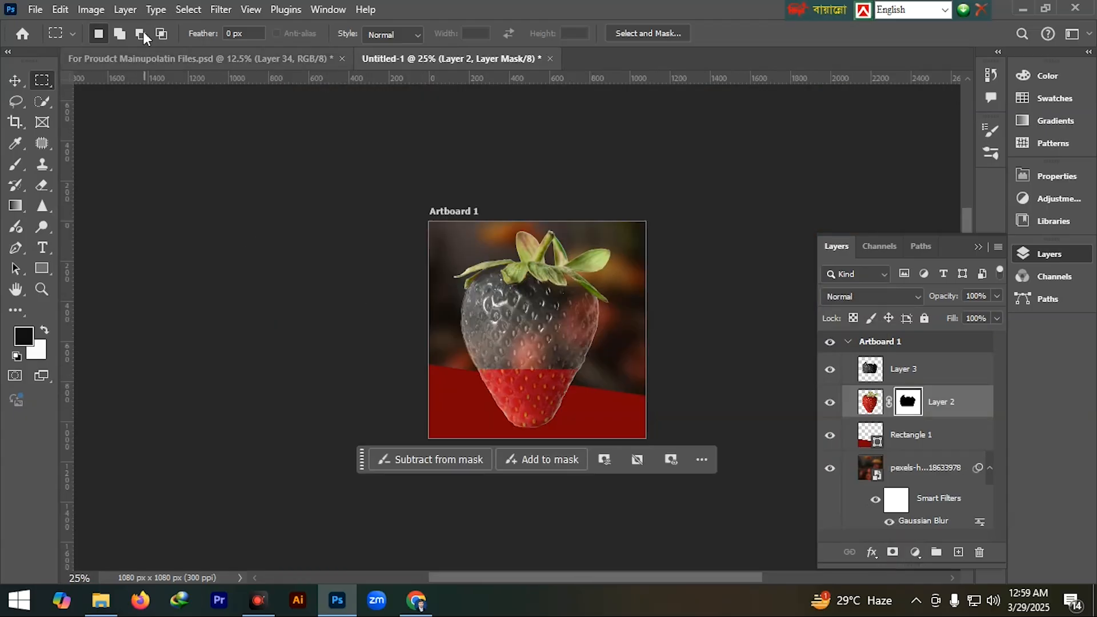
{"action": "left_click", "coordinate": [252, 60]}
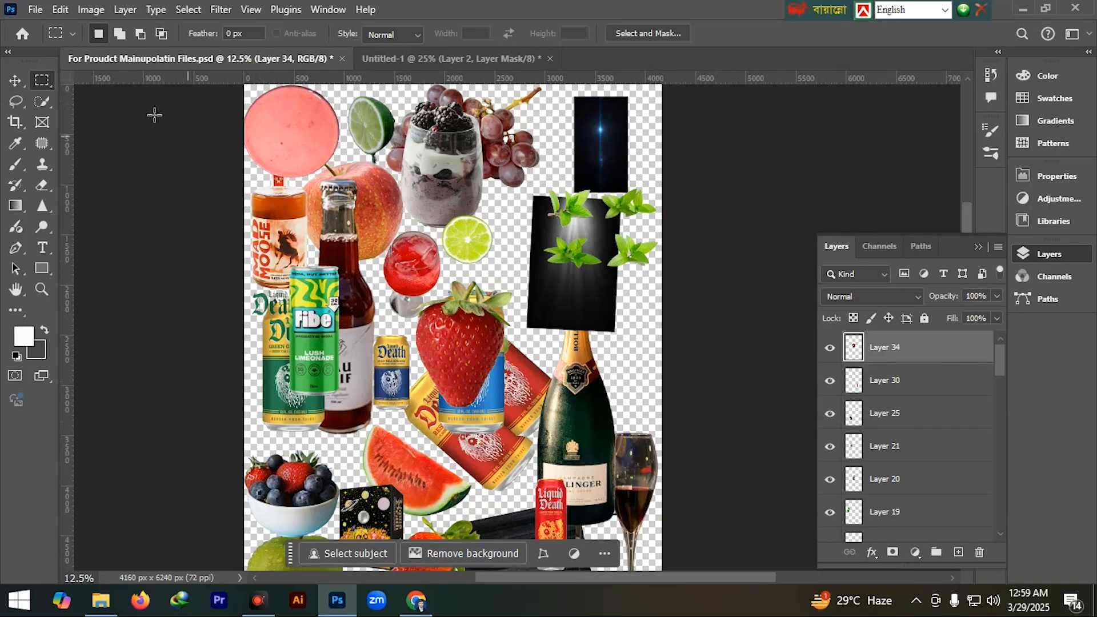
{"action": "left_click", "coordinate": [16, 80]}
{"action": "left_click_drag", "start_coordinate": [293, 135], "coordinate": [447, 60]}
{"action": "left_click_drag", "start_coordinate": [517, 327], "coordinate": [518, 330]}
{"action": "scroll", "coordinate": [567, 339], "scroll_direction": "up", "scroll_amount": 2}
{"action": "left_click_drag", "start_coordinate": [661, 509], "coordinate": [471, 322]}
{"action": "left_click_drag", "start_coordinate": [354, 203], "coordinate": [464, 279]}
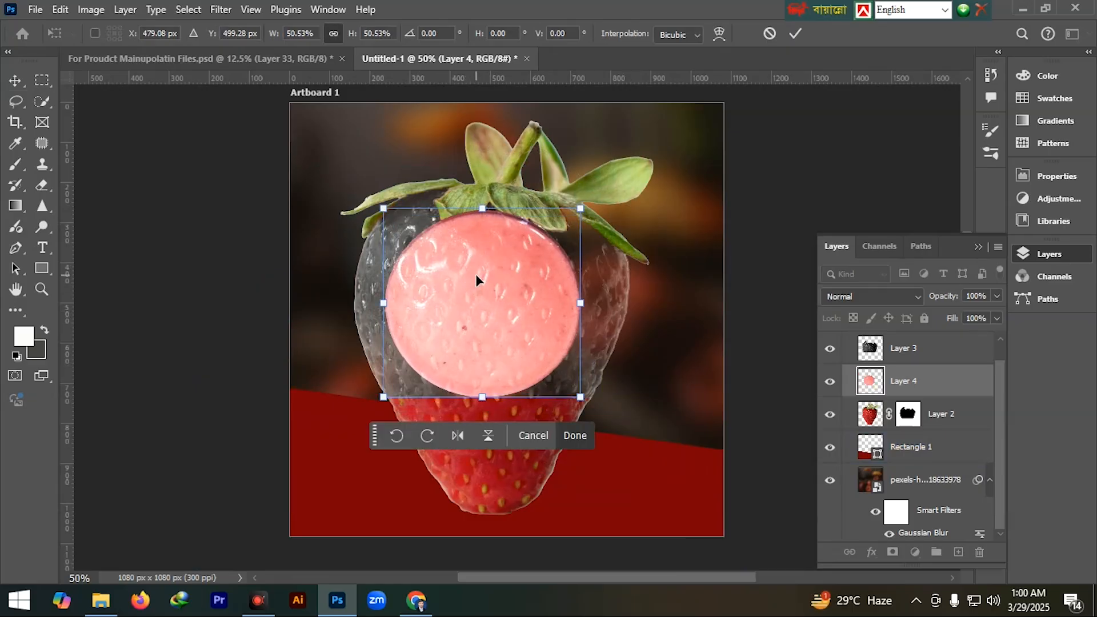
- Flatten the pink circle into a thin ellipse, 53.10% wide and 8.84% high, fitted to the strawberry's cut edge
{"action": "right_click", "coordinate": [476, 273]}
{"action": "left_click", "coordinate": [522, 317]}
{"action": "left_click_drag", "start_coordinate": [482, 209], "coordinate": [480, 366]}
{"action": "left_click_drag", "start_coordinate": [579, 380], "coordinate": [598, 400]}
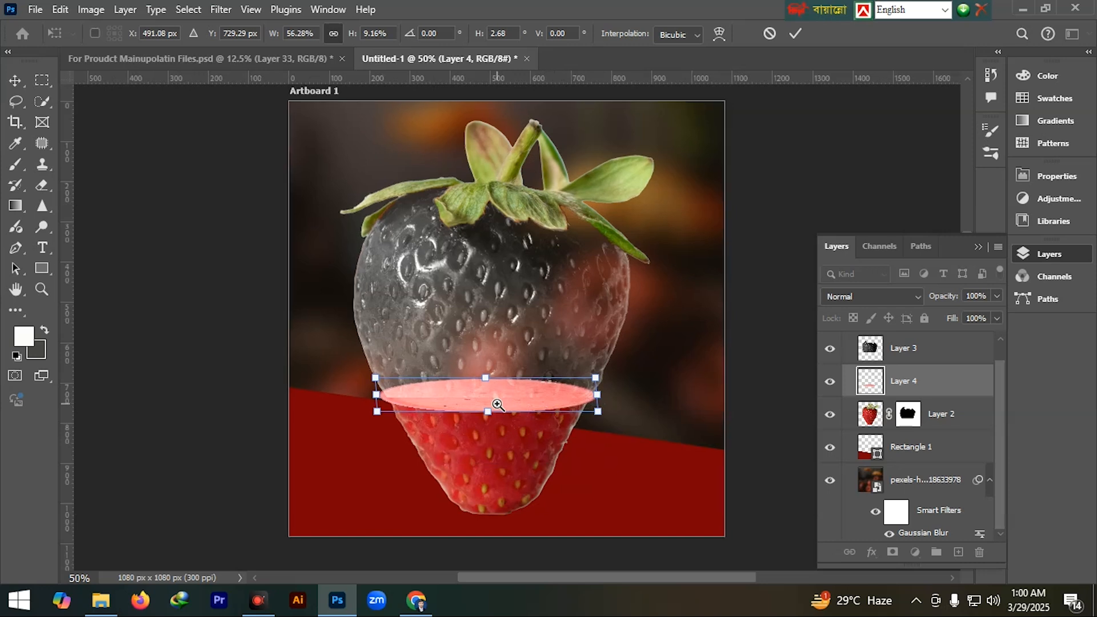
{"action": "scroll", "coordinate": [497, 399], "scroll_direction": "up", "scroll_amount": 2}
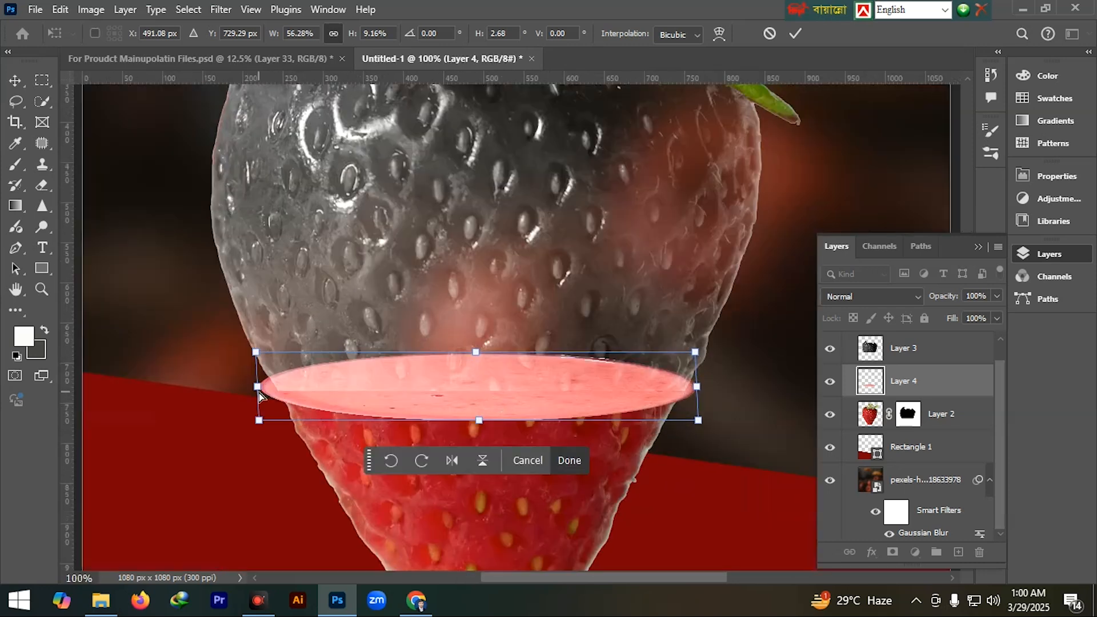
{"action": "left_click_drag", "start_coordinate": [257, 390], "coordinate": [272, 385]}
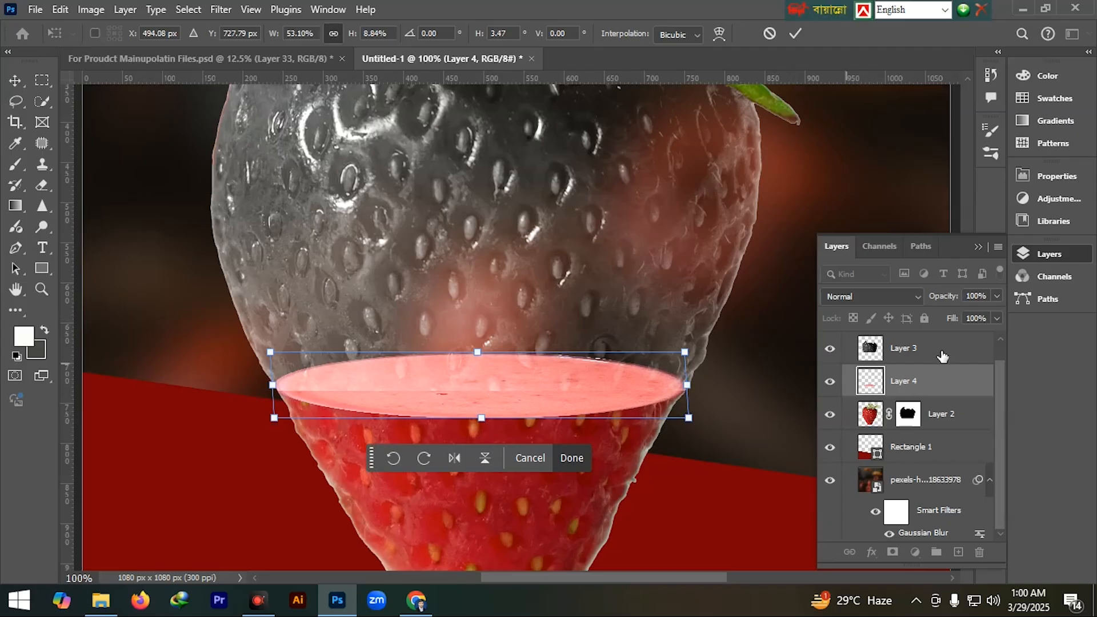
{"action": "key", "text": "Return"}
- Warp the lower edge of Layer 3 into a downward curve that follows the front of the pink ellipse
{"action": "left_click", "coordinate": [924, 349]}
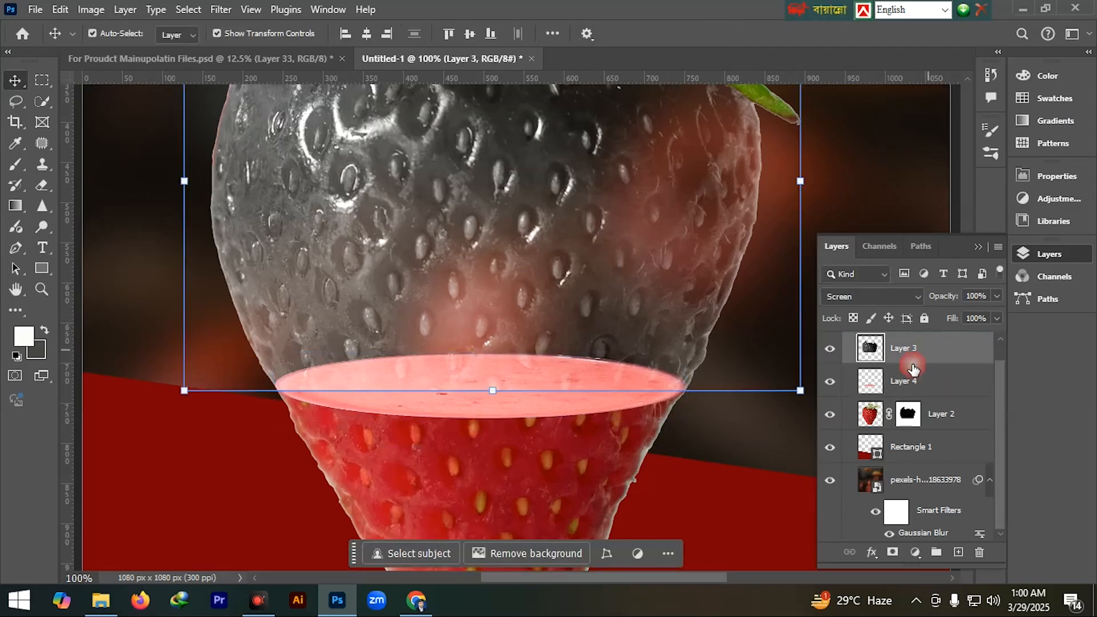
{"action": "key", "text": "ctrl+t"}
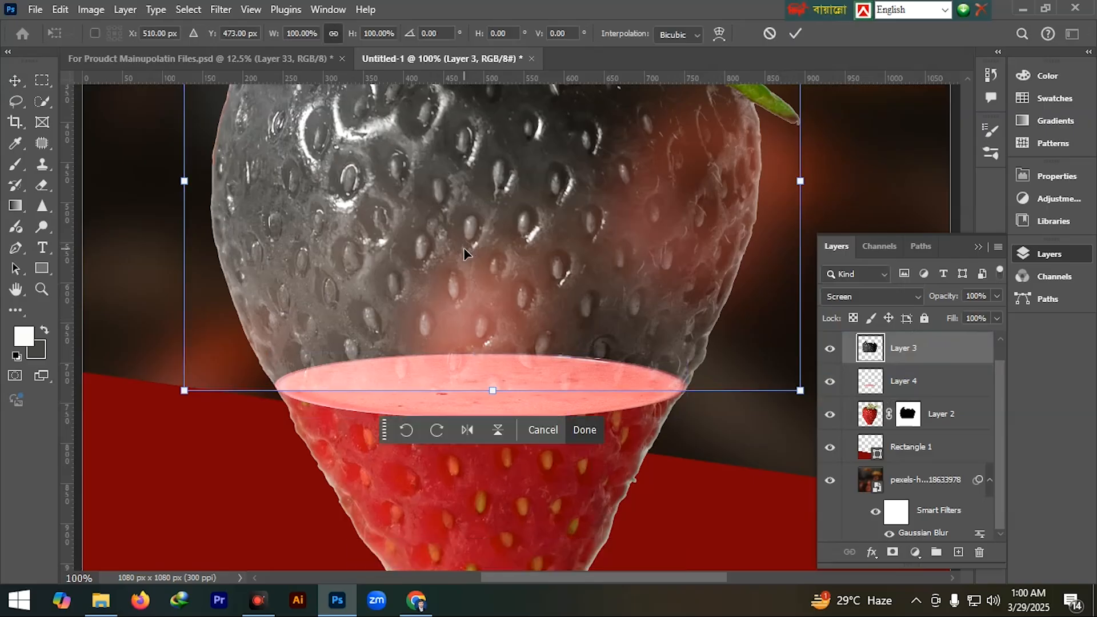
{"action": "right_click", "coordinate": [473, 212]}
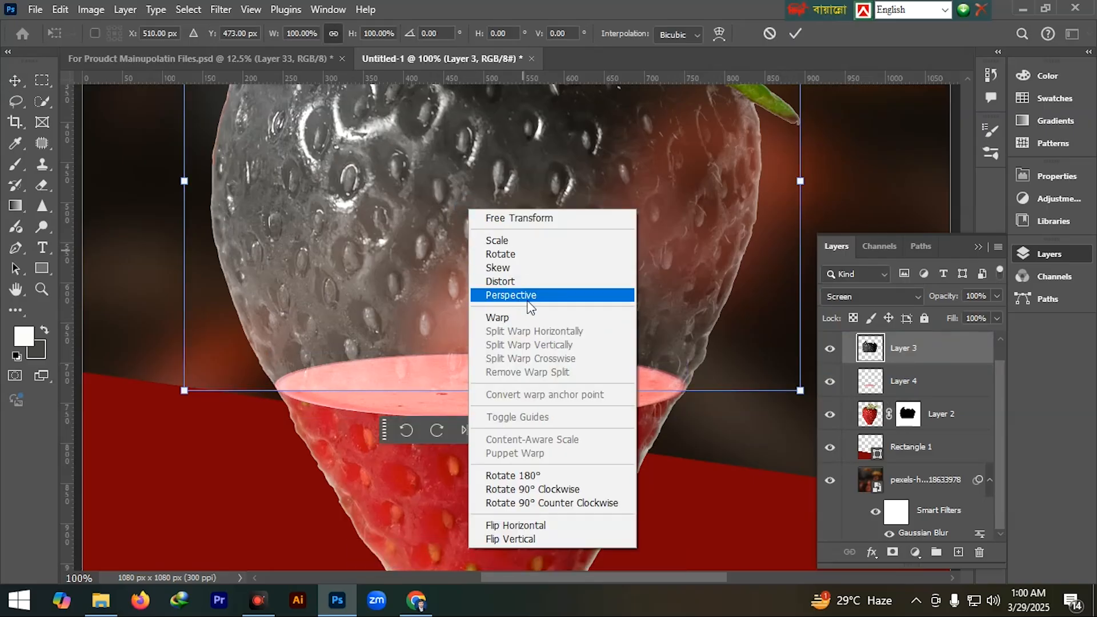
{"action": "left_click", "coordinate": [505, 317]}
{"action": "left_click_drag", "start_coordinate": [800, 391], "coordinate": [797, 364]}
{"action": "left_click_drag", "start_coordinate": [594, 429], "coordinate": [599, 436]}
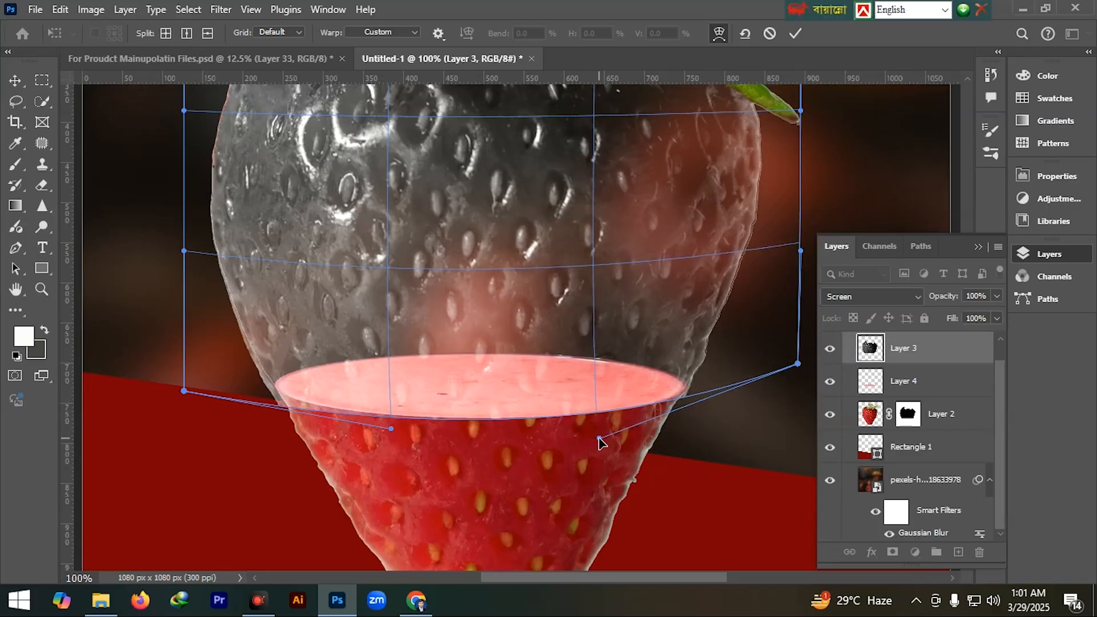
{"action": "left_click_drag", "start_coordinate": [798, 364], "coordinate": [795, 361]}
{"action": "left_click_drag", "start_coordinate": [184, 391], "coordinate": [189, 379]}
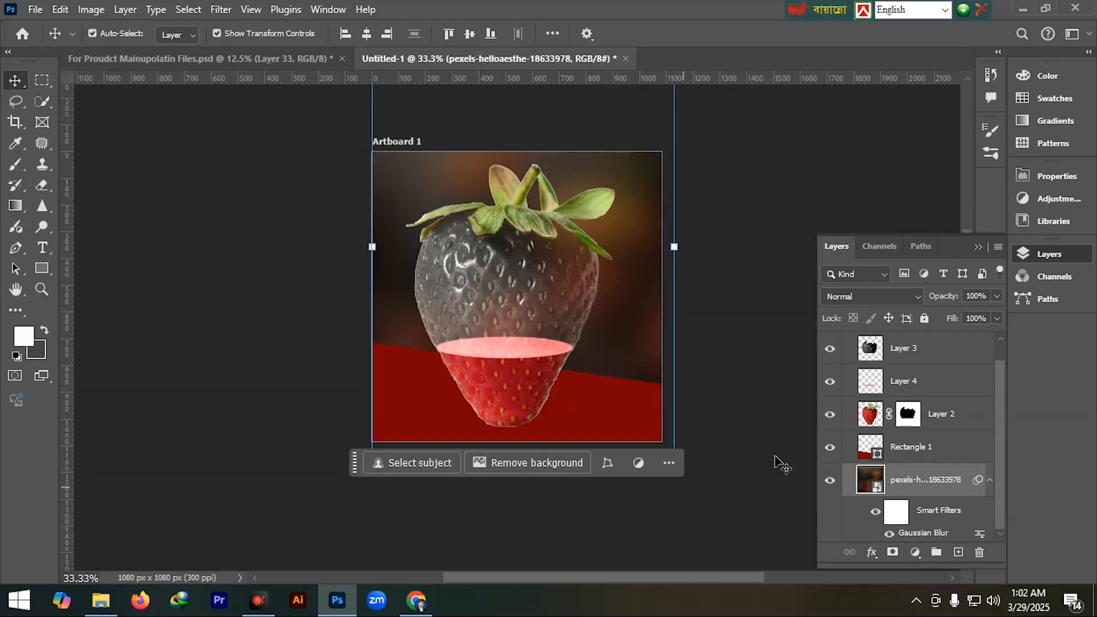
- Change the floor rectangle's fill colour to the dark red 200407
{"action": "left_click", "coordinate": [863, 457]}
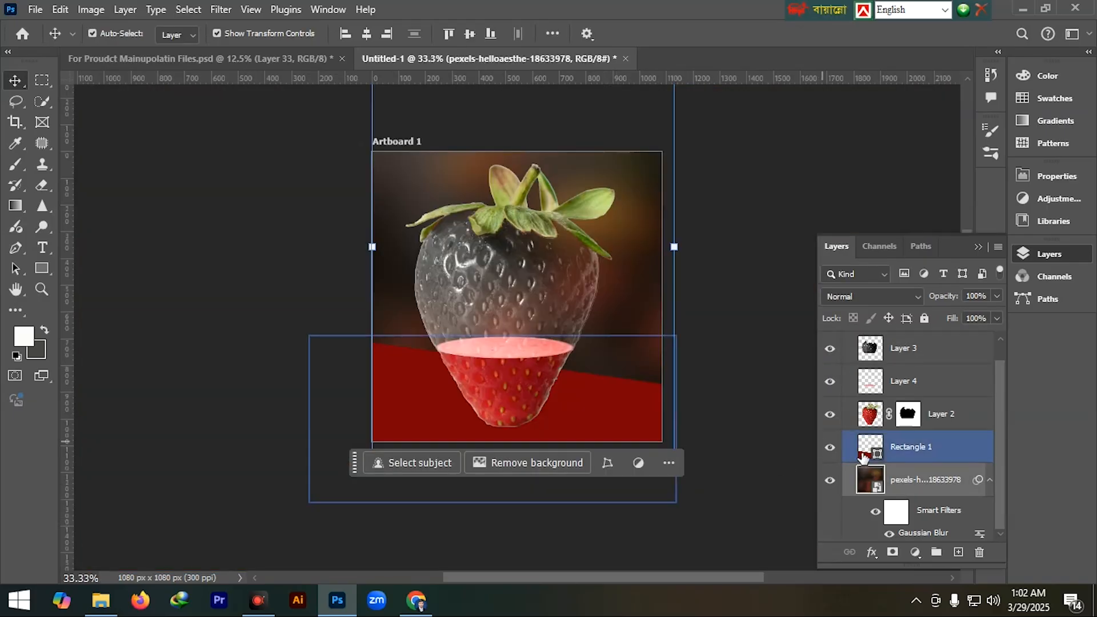
{"action": "double_click", "coordinate": [878, 458]}
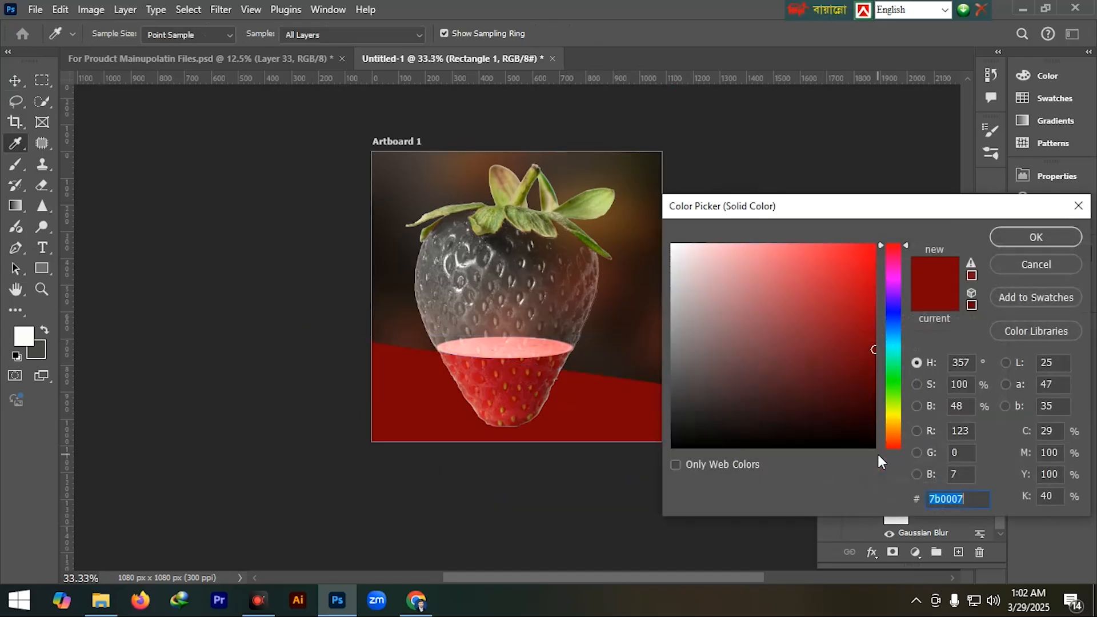
{"action": "left_click", "coordinate": [623, 327]}
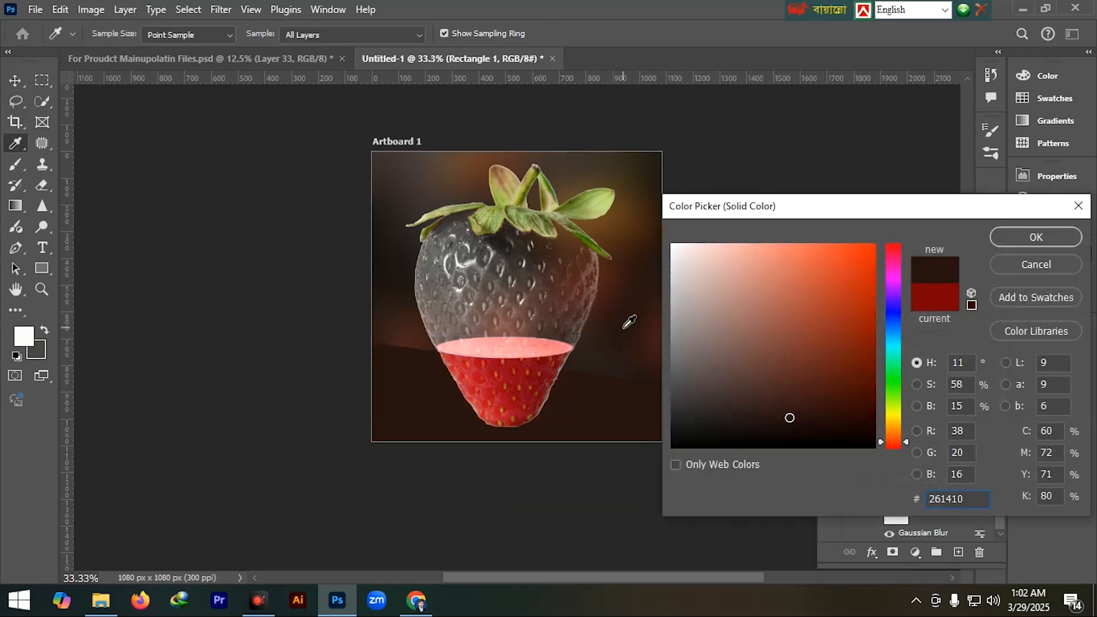
{"action": "left_click", "coordinate": [893, 249]}
{"action": "left_click", "coordinate": [853, 423]}
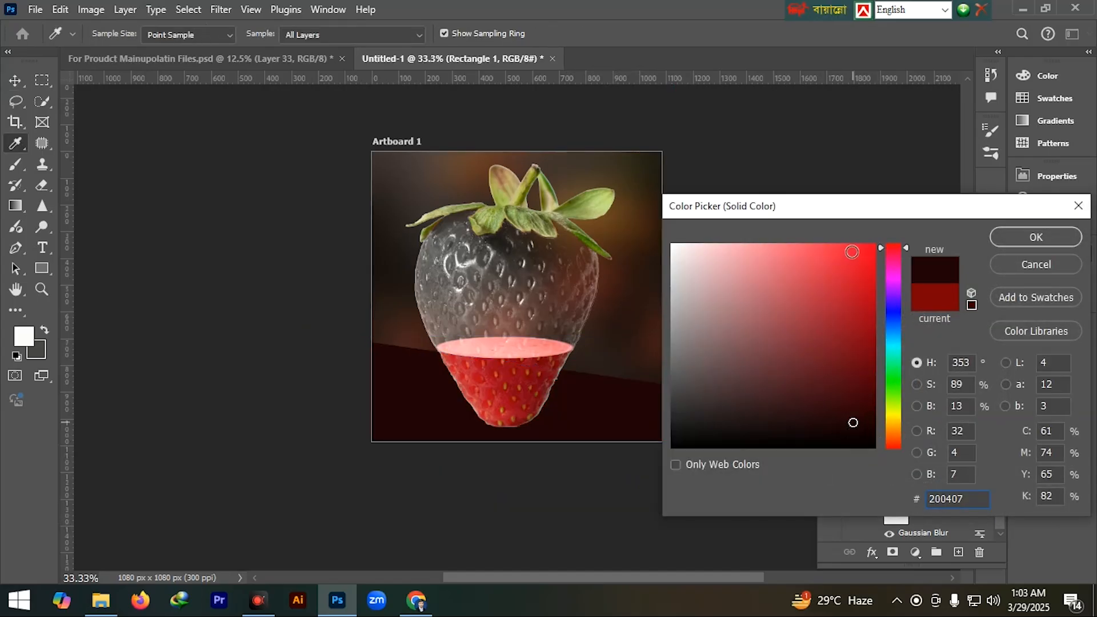
{"action": "left_click", "coordinate": [1024, 238]}
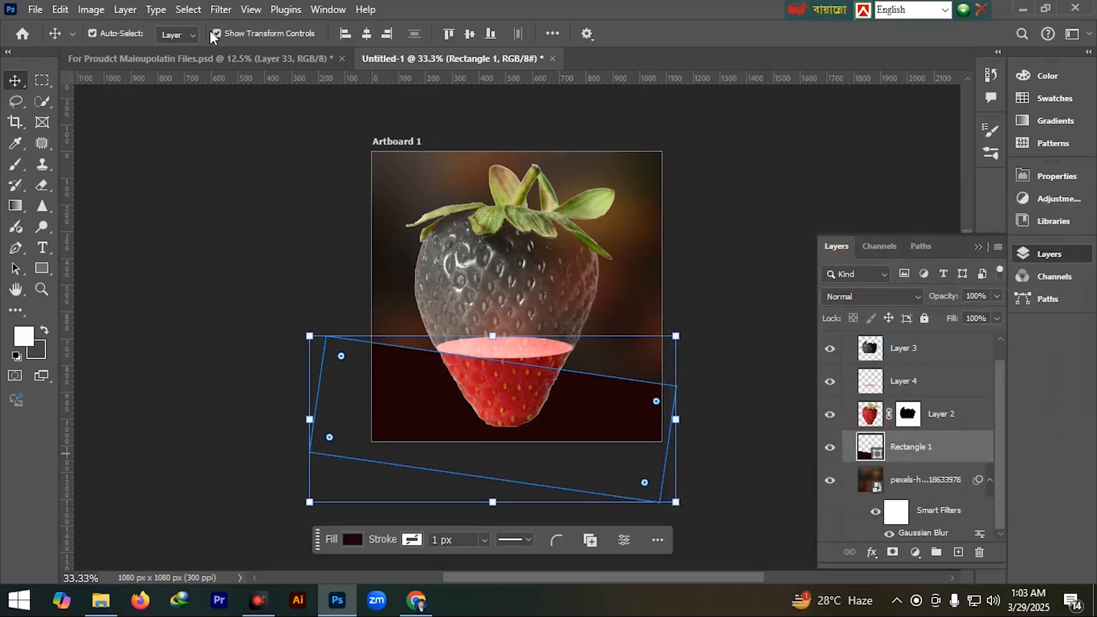
- Convert the floor rectangle to a smart object and apply a Gaussian Blur with a 20.8-pixel radius
{"action": "left_click", "coordinate": [221, 9]}
{"action": "mouse_move", "coordinate": [274, 201]}
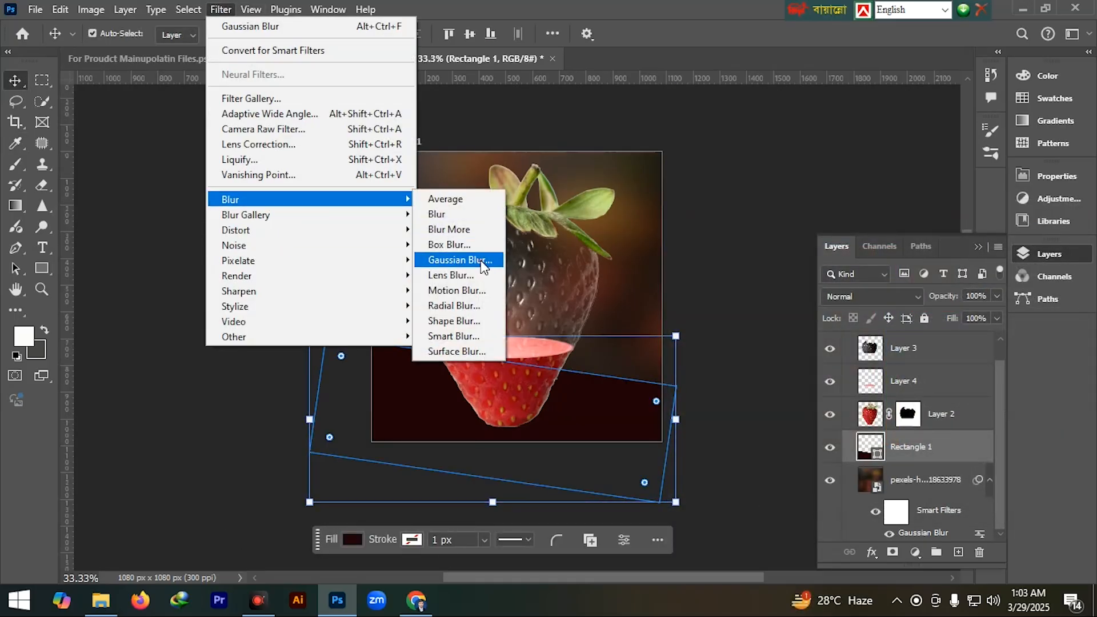
{"action": "left_click", "coordinate": [434, 252]}
{"action": "left_click", "coordinate": [531, 233]}
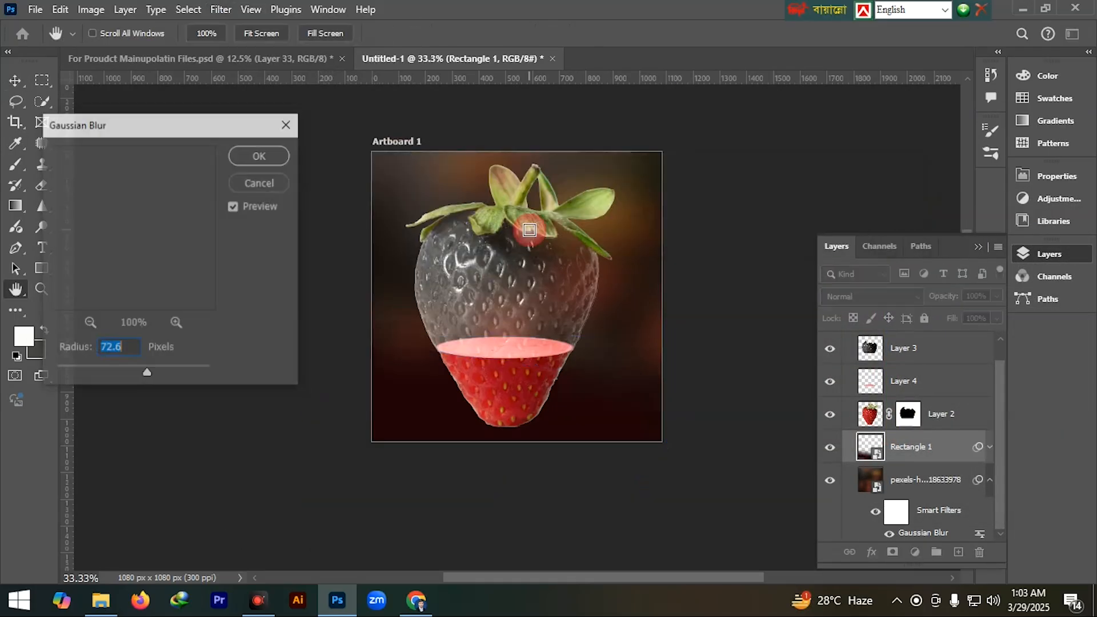
{"action": "left_click_drag", "start_coordinate": [170, 375], "coordinate": [114, 369]}
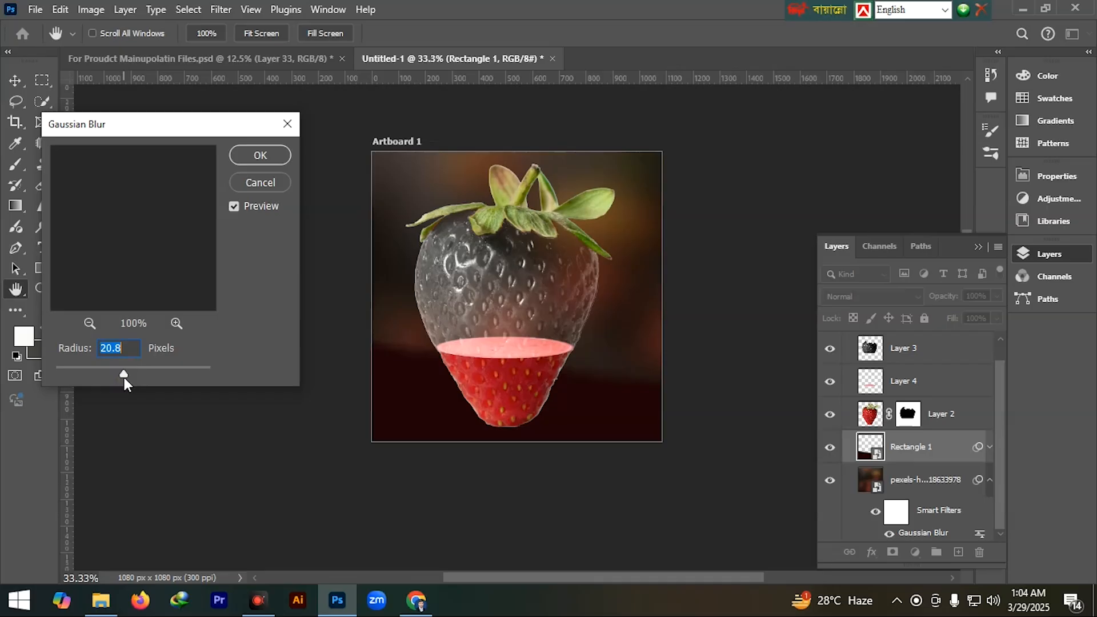
{"action": "left_click", "coordinate": [268, 159]}
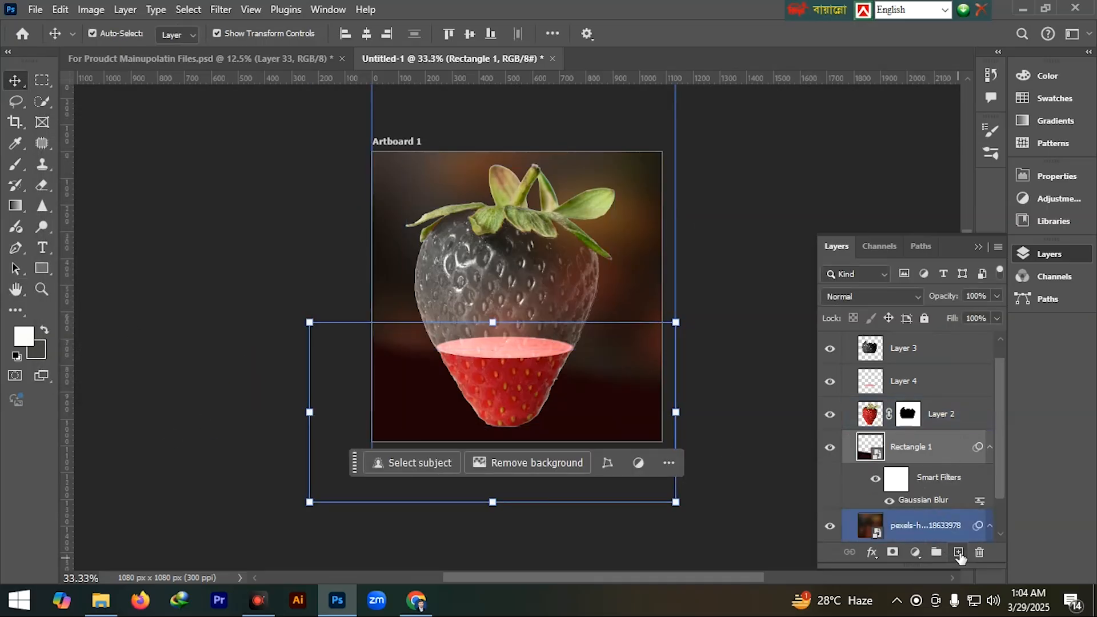
- Add a new layer above the blurred floor and sample a pink from the artwork as the brush colour
{"action": "left_click", "coordinate": [959, 552]}
{"action": "left_click", "coordinate": [23, 336]}
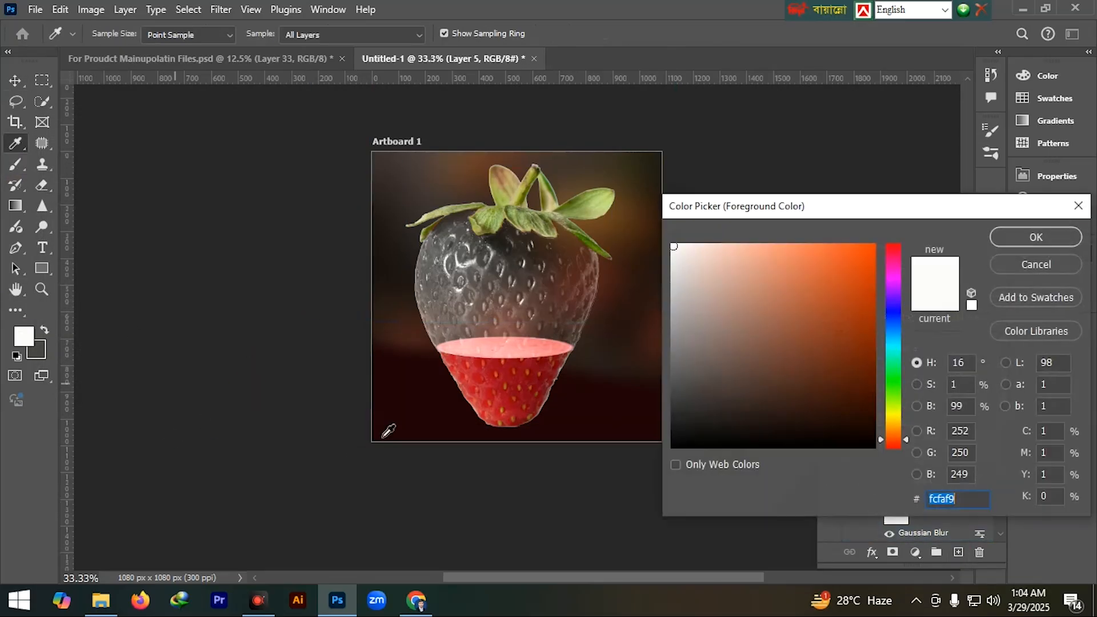
{"action": "left_click", "coordinate": [494, 391]}
{"action": "key", "text": "Return"}
{"action": "key", "text": "b"}
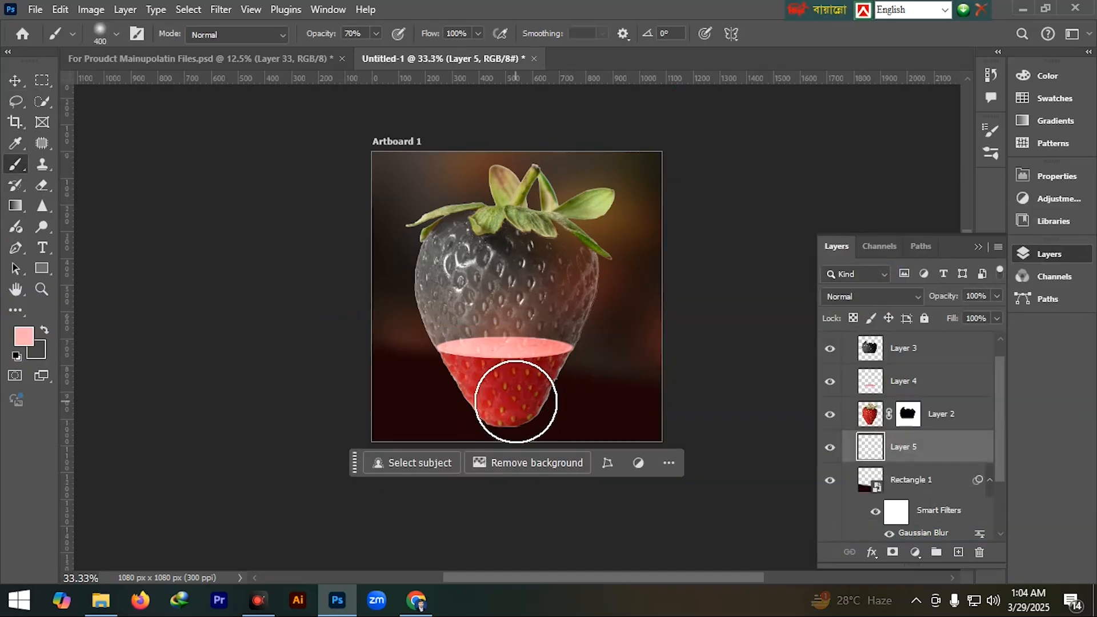
- Shape the brush into a flattened 161 px ellipse at -19° with 100% opacity, and sample a dark colour near the strawberry's tip
{"action": "right_click", "coordinate": [527, 403]}
{"action": "left_click_drag", "start_coordinate": [584, 337], "coordinate": [558, 358]}
{"action": "left_click", "coordinate": [632, 329]}
{"action": "left_click", "coordinate": [117, 39]}
{"action": "key", "text": "0"}
{"action": "left_click", "coordinate": [509, 428], "text": "alt"}
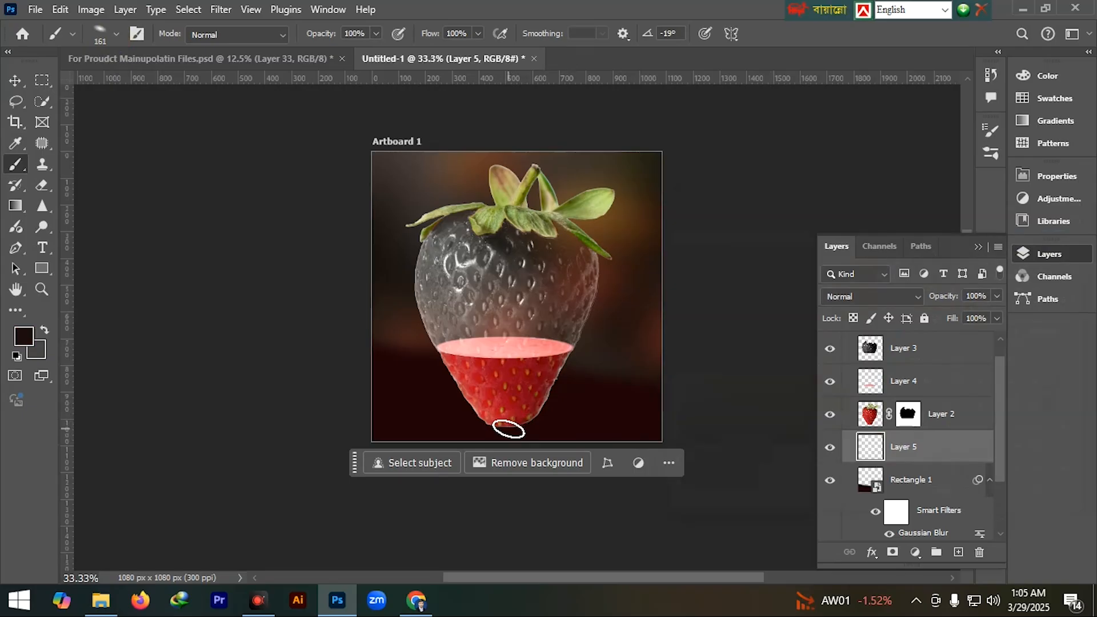
- Paint a dark contact shadow beneath the strawberry's tip on Layer 5, using a 125 px brush at 48% opacity
{"action": "scroll", "coordinate": [500, 431], "scroll_direction": "up", "scroll_amount": 2}
{"action": "key", "text": "4"}
{"action": "key", "text": "8"}
{"action": "key", "text": "bracketleft"}
{"action": "key", "text": "bracketleft"}
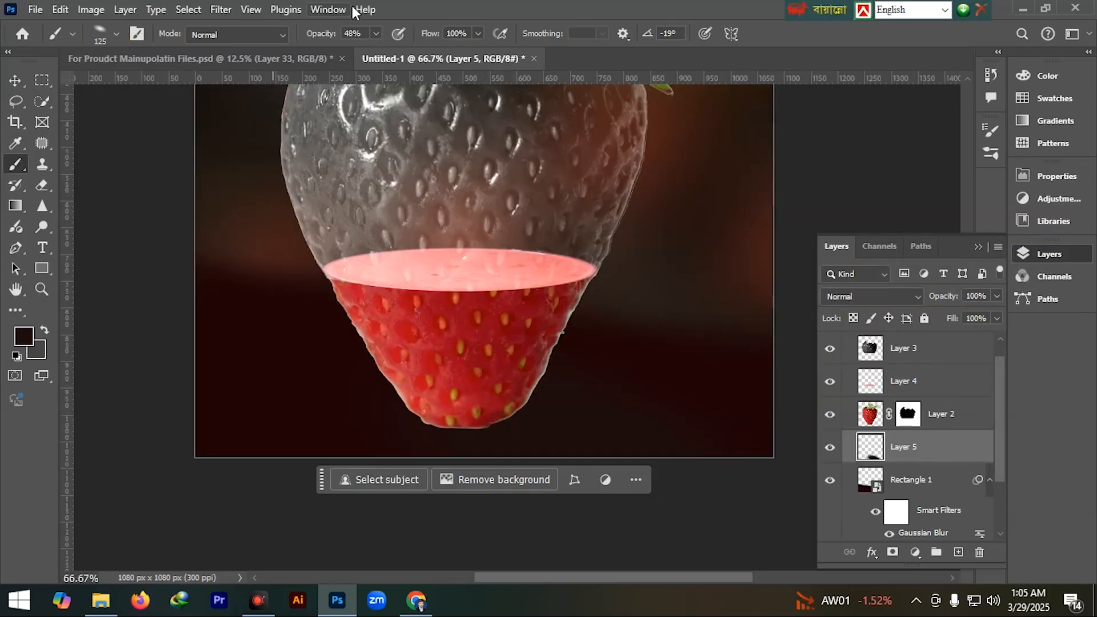
{"action": "left_click", "coordinate": [375, 34]}
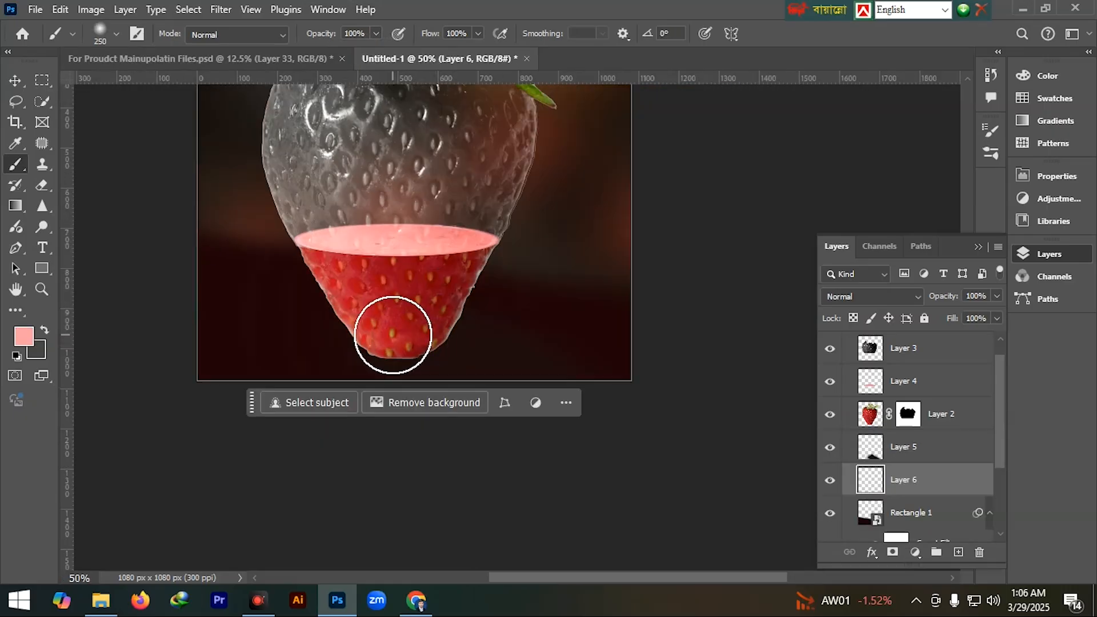
- Paint a pink glow around the strawberry's base on Layer 6 with an elliptical 32° brush at 60% opacity, and blend it as Soft Light
{"action": "right_click", "coordinate": [400, 326]}
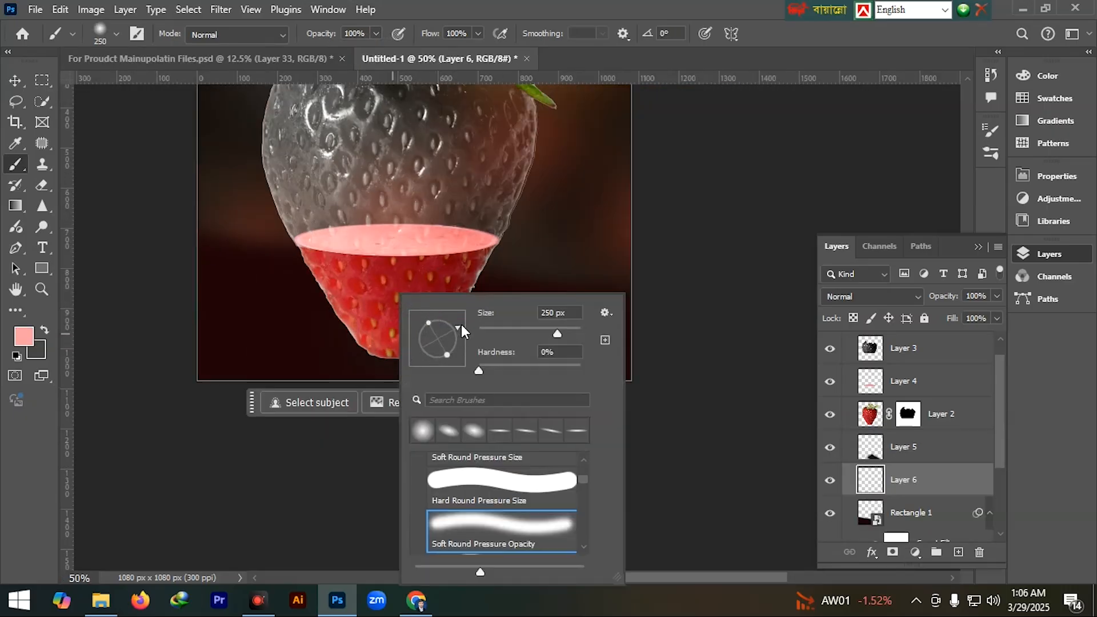
{"action": "left_click_drag", "start_coordinate": [444, 349], "coordinate": [434, 342]}
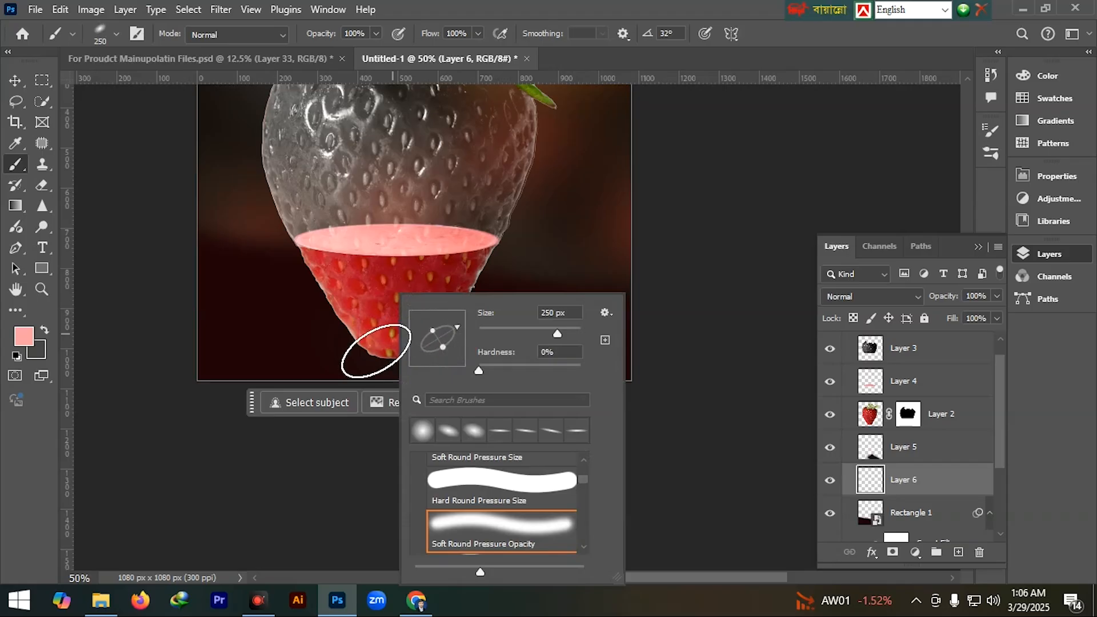
{"action": "key", "text": "6"}
{"action": "left_click_drag", "start_coordinate": [368, 335], "coordinate": [320, 227]}
{"action": "key", "text": "bracketright"}
{"action": "key", "text": "bracketright"}
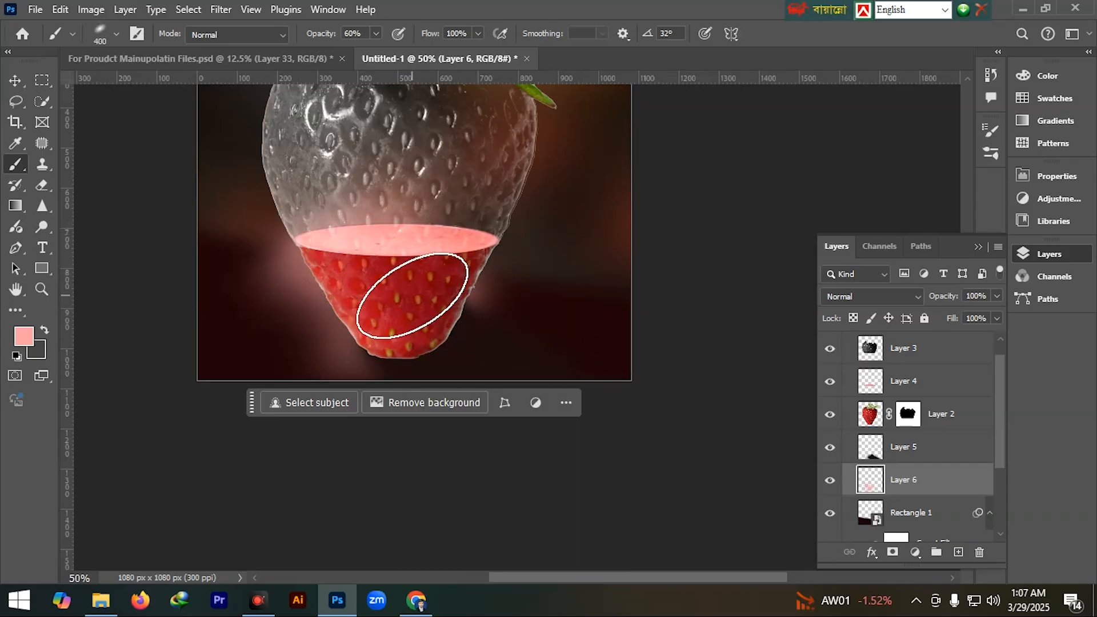
{"action": "left_click", "coordinate": [914, 296]}
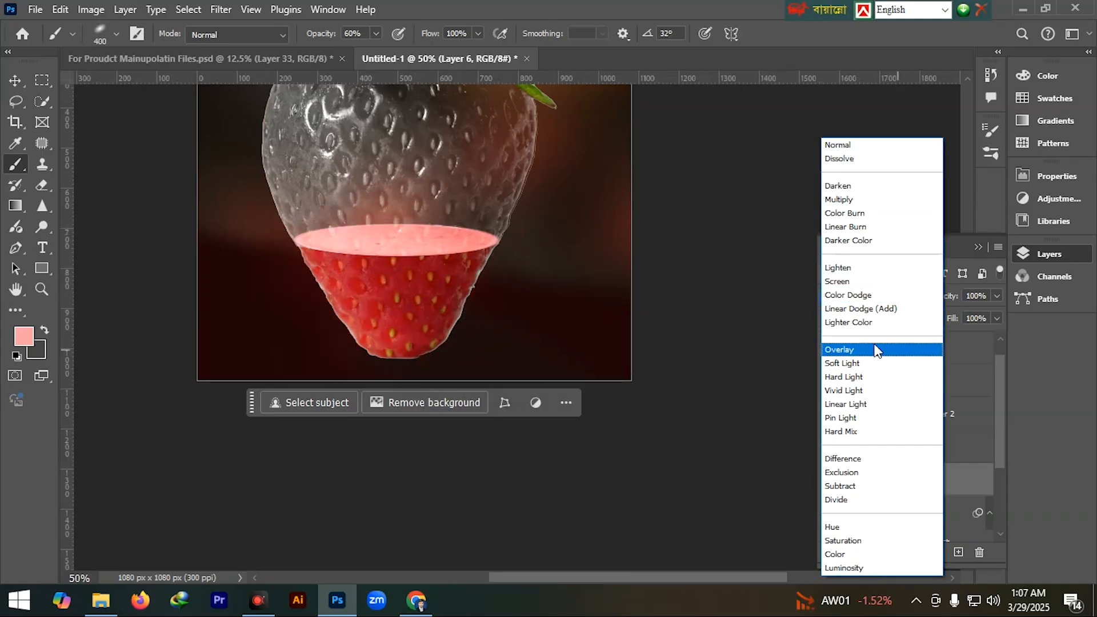
{"action": "left_click", "coordinate": [880, 363]}
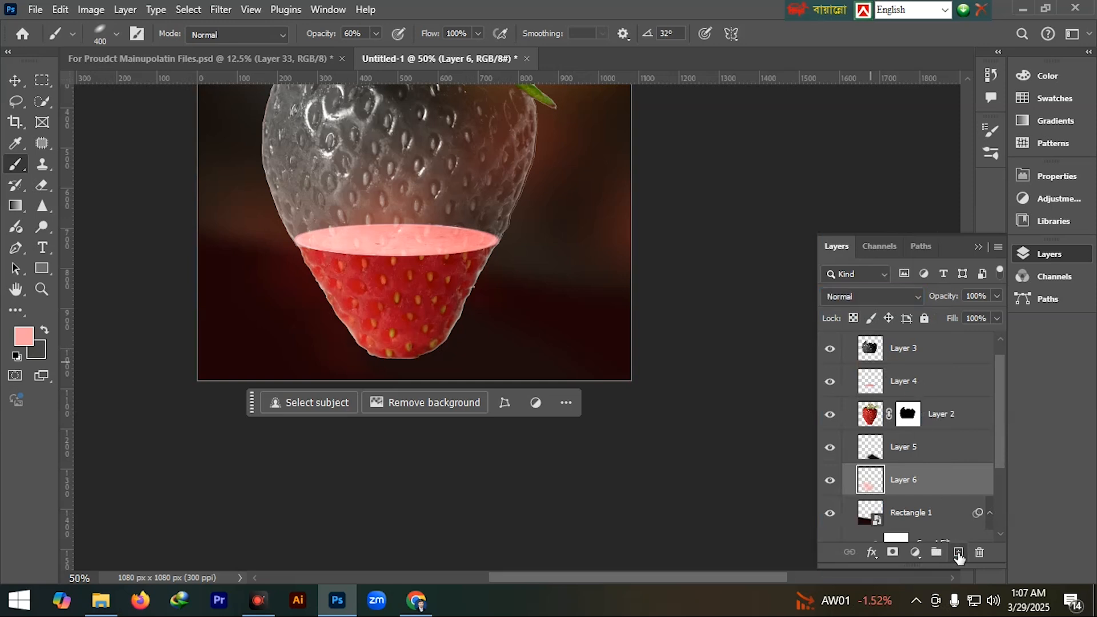
- Add a new Overlay layer above the pink glow, with white as the foreground colour and the brush tip angled to -10°
{"action": "left_click", "coordinate": [958, 552]}
{"action": "key", "text": "i"}
{"action": "left_click", "coordinate": [23, 336]}
{"action": "left_click", "coordinate": [676, 246]}
{"action": "key", "text": "Return"}
{"action": "key", "text": "b"}
{"action": "mouse_move", "coordinate": [453, 343]}
{"action": "left_mouse_down"}
{"action": "mouse_move", "coordinate": [392, 295]}
{"action": "mouse_move", "coordinate": [306, 184]}
{"action": "mouse_move", "coordinate": [334, 98]}
{"action": "left_mouse_up"}
{"action": "key", "text": "Left"}
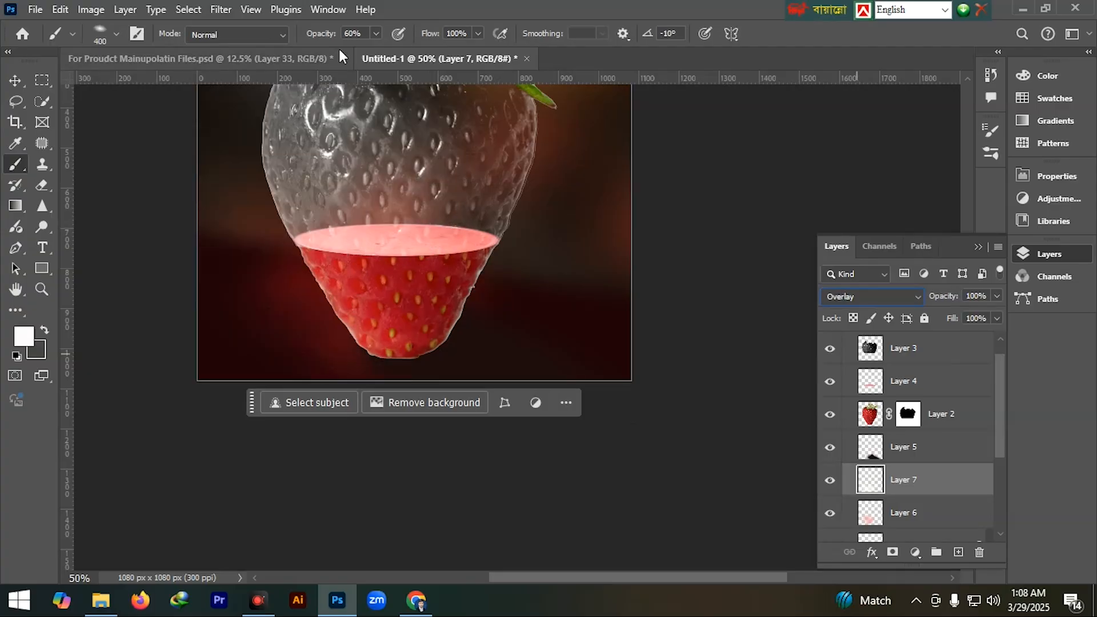
- Paint soft white light on the floor beside the strawberry on Layer 7, using a 700 px brush at 33% opacity
{"action": "left_click", "coordinate": [375, 35]}
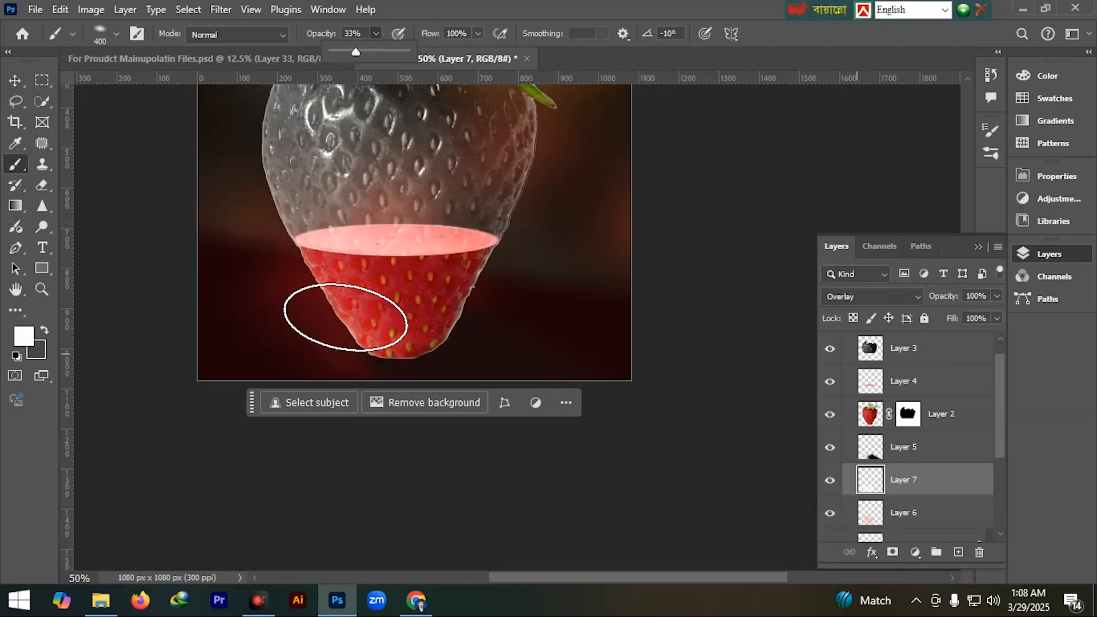
{"action": "key", "text": "bracketright"}
{"action": "key", "text": "bracketright"}
{"action": "key", "text": "bracketright"}
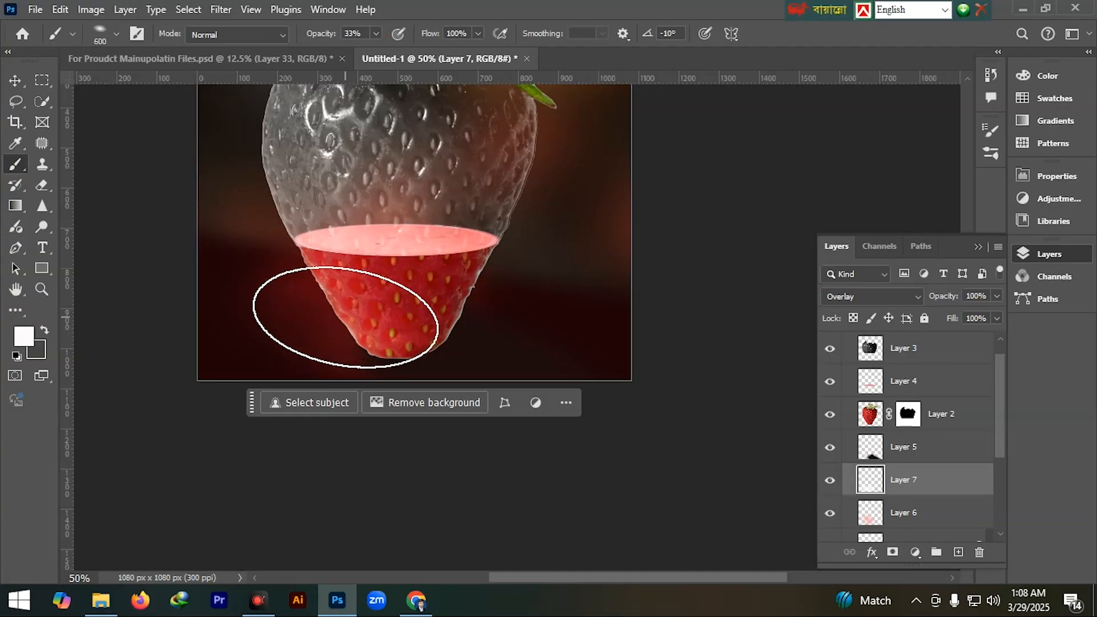
{"action": "mouse_move", "coordinate": [283, 302]}
{"action": "left_mouse_down"}
{"action": "mouse_move", "coordinate": [287, 272]}
{"action": "mouse_move", "coordinate": [260, 250]}
{"action": "mouse_move", "coordinate": [259, 282]}
{"action": "left_mouse_up"}
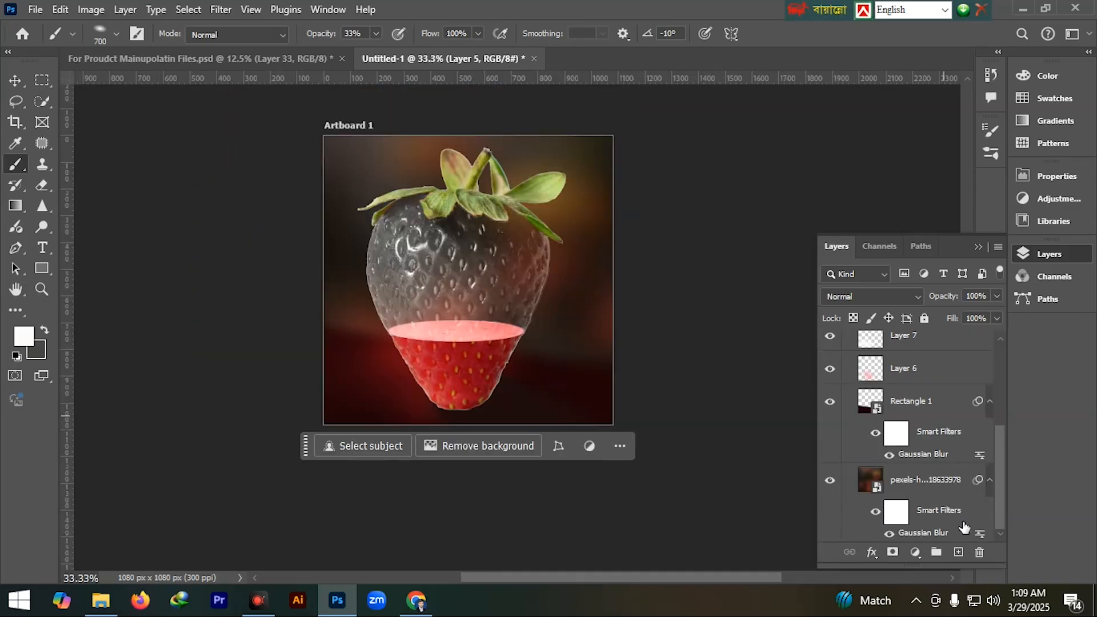
- Group the background photo, Rectangle 1 and the shadow and glow layers, and name the group BG
{"action": "left_click", "coordinate": [967, 516], "text": "shift"}
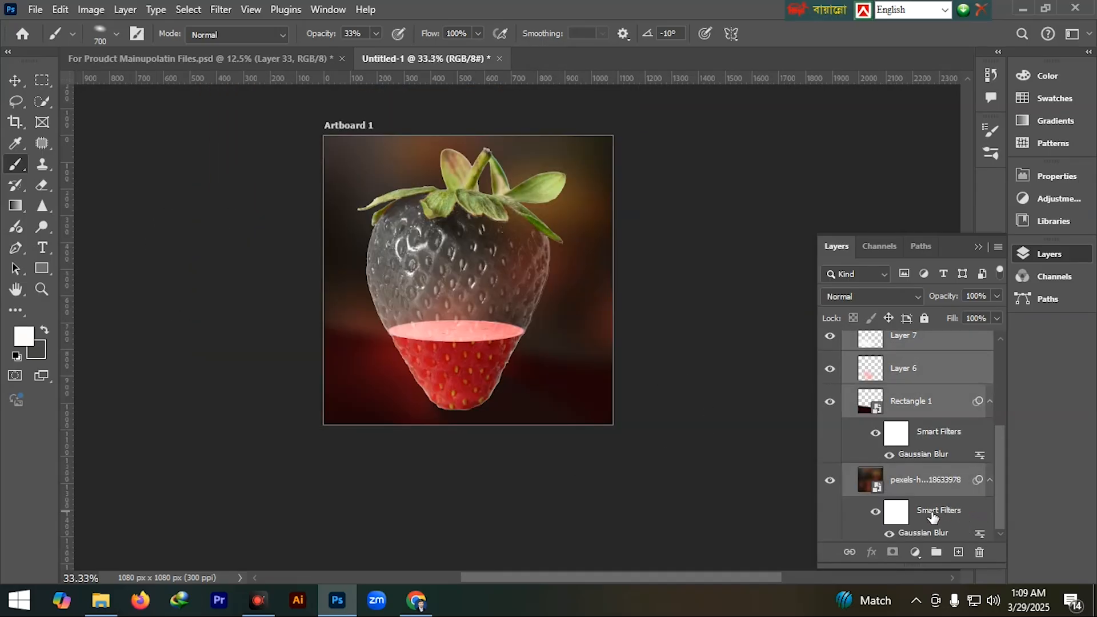
{"action": "left_click", "coordinate": [936, 552]}
{"action": "double_click", "coordinate": [901, 462]}
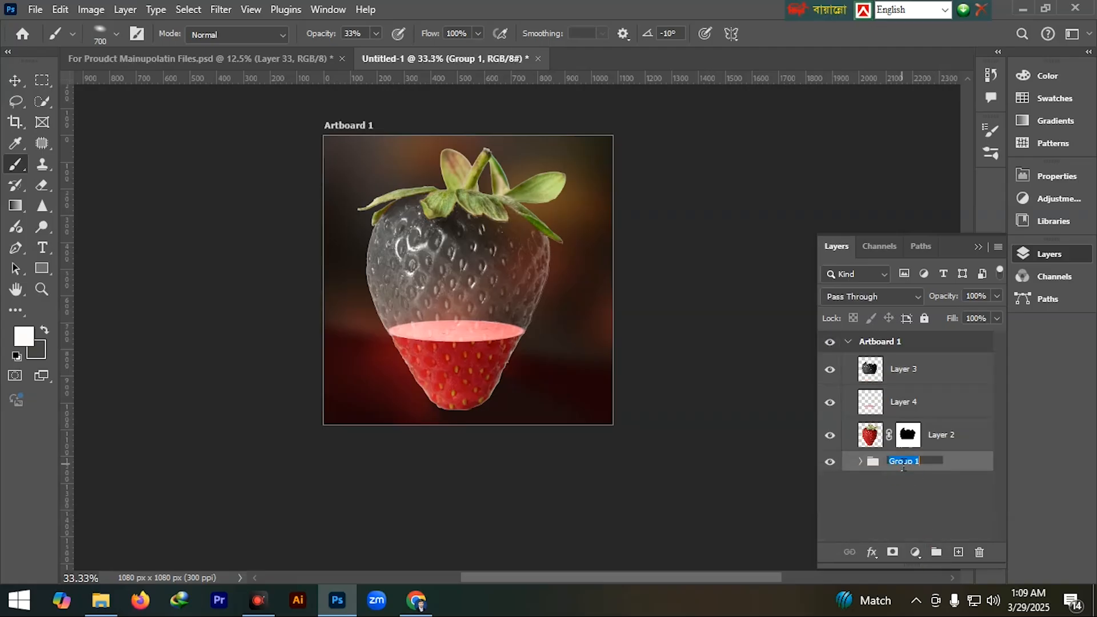
{"action": "key", "text": "Return"}
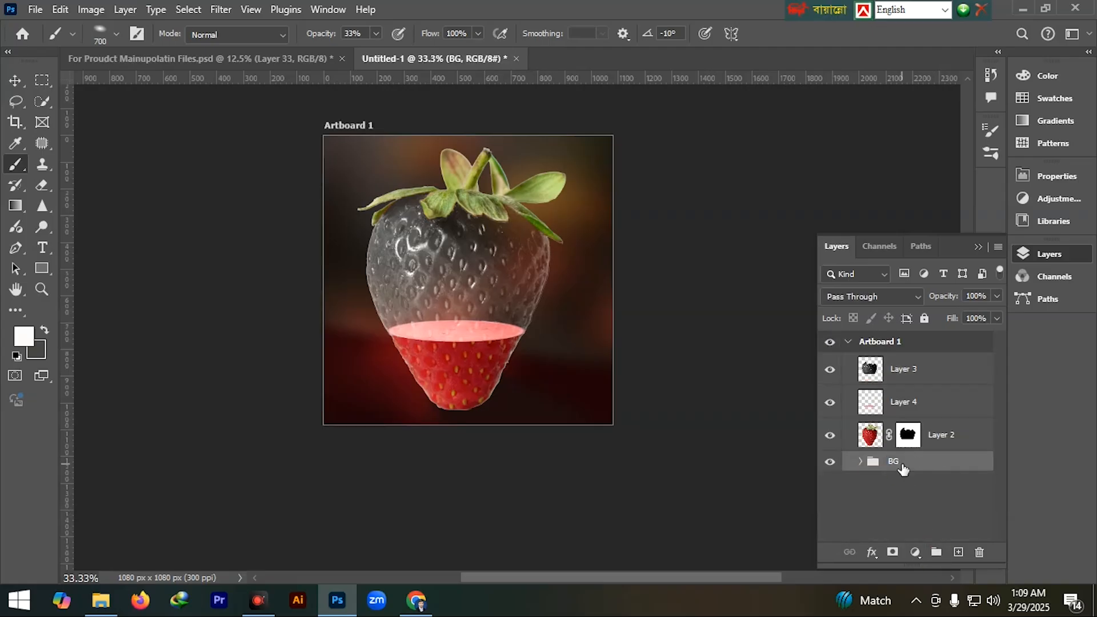
- Bring the red and yellow peach Liquid Death can from the source file into the composition above Layer 4
{"action": "left_click", "coordinate": [871, 404]}
{"action": "key", "text": "ctrl+Tab"}
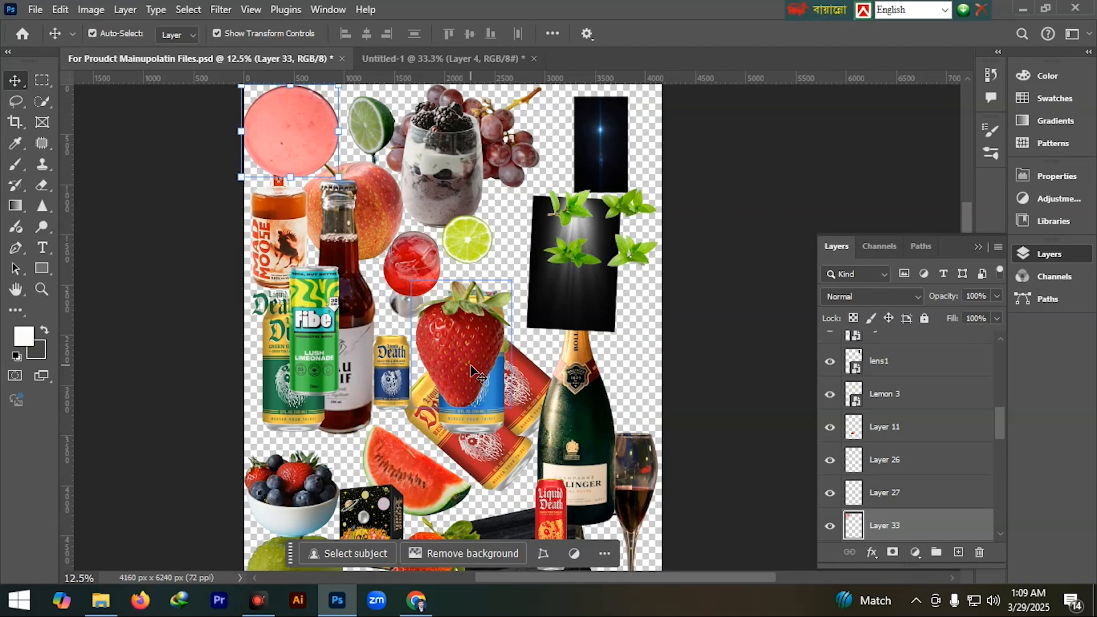
{"action": "left_click_drag", "start_coordinate": [492, 419], "coordinate": [463, 258]}
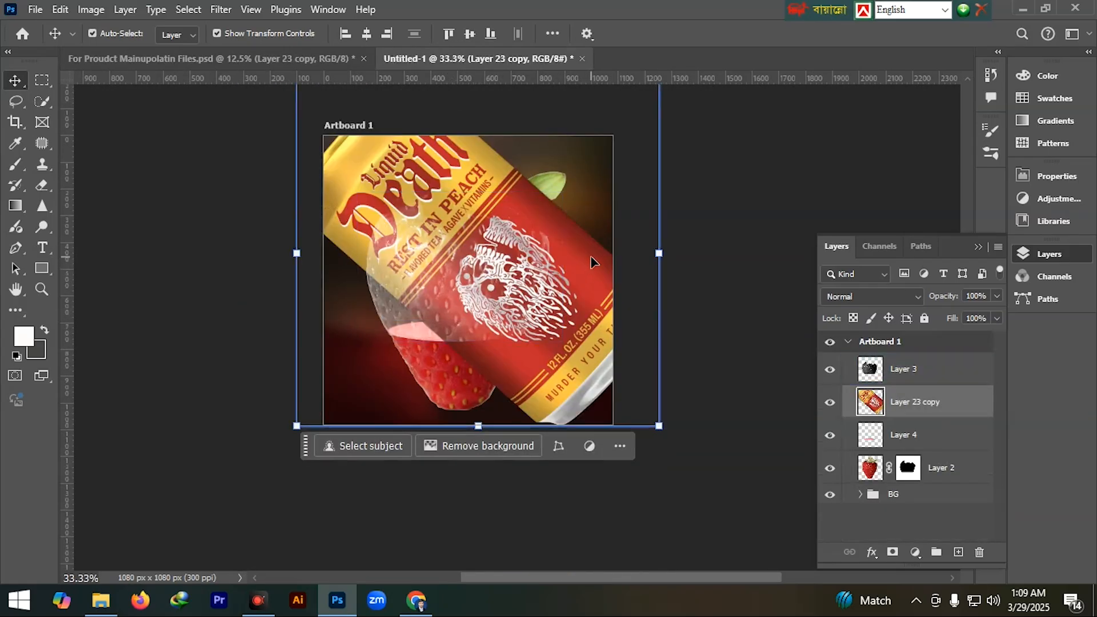
- Scale the peach can down to about 38% and rotate it so it leans inside the strawberry's transparent upper body
{"action": "key", "text": "ctrl+t"}
{"action": "left_click_drag", "start_coordinate": [658, 483], "coordinate": [495, 285]}
{"action": "left_click_drag", "start_coordinate": [408, 257], "coordinate": [390, 222]}
{"action": "left_click_drag", "start_coordinate": [503, 183], "coordinate": [500, 247]}
{"action": "left_click_drag", "start_coordinate": [482, 334], "coordinate": [518, 309]}
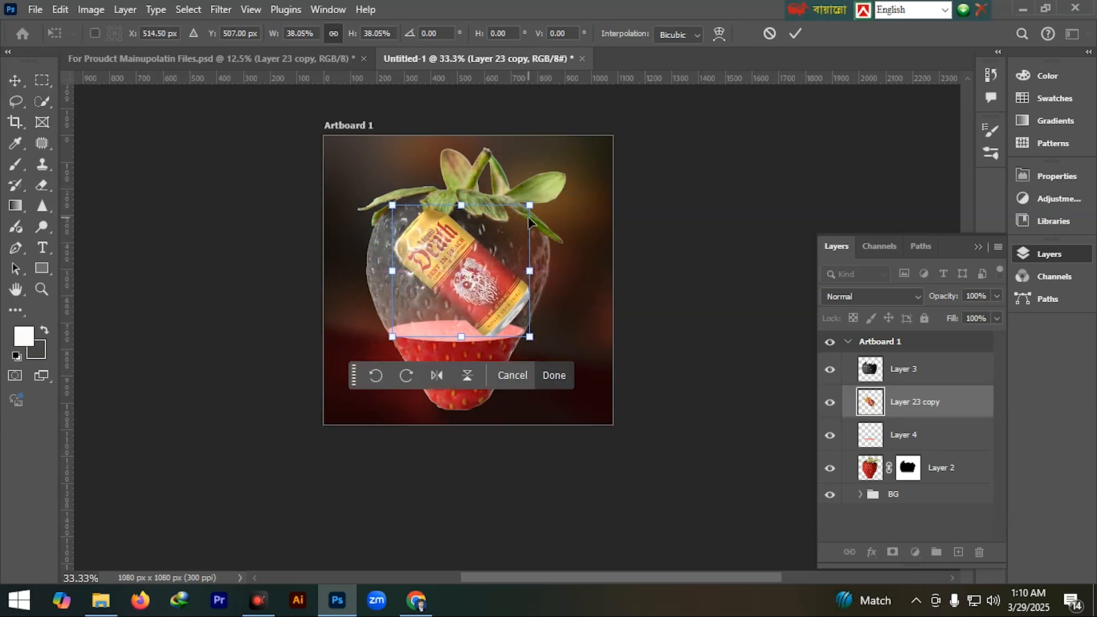
{"action": "left_click_drag", "start_coordinate": [535, 214], "coordinate": [473, 324]}
{"action": "left_click_drag", "start_coordinate": [476, 278], "coordinate": [479, 284]}
{"action": "key", "text": "Return"}
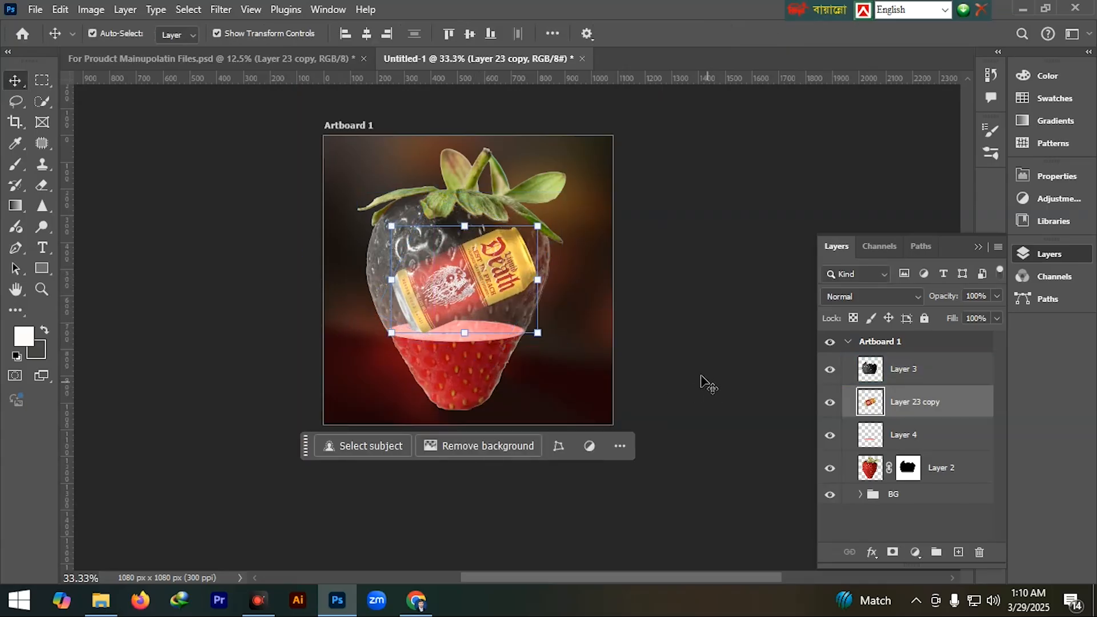
{"action": "left_click", "coordinate": [694, 380]}
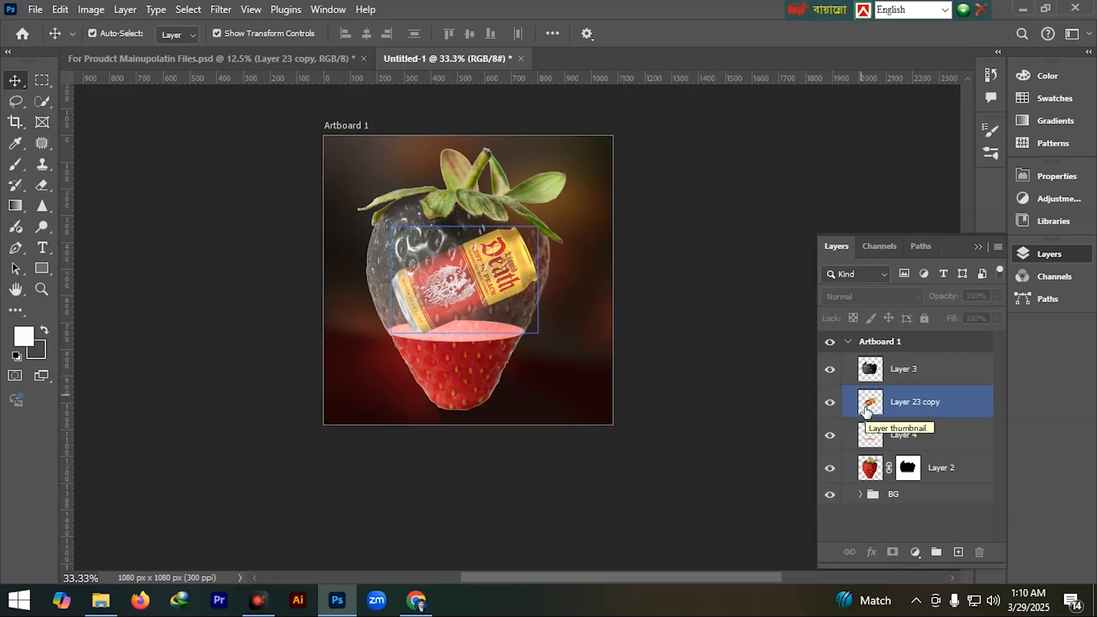
- Adjust the peach can's light with the Camera Raw Filter: exposure +0.40, contrast +10 and highlights +3
{"action": "key", "text": "ctrl+plus"}
{"action": "key", "text": "ctrl+plus"}
{"action": "left_click", "coordinate": [221, 9]}
{"action": "left_click", "coordinate": [240, 132]}
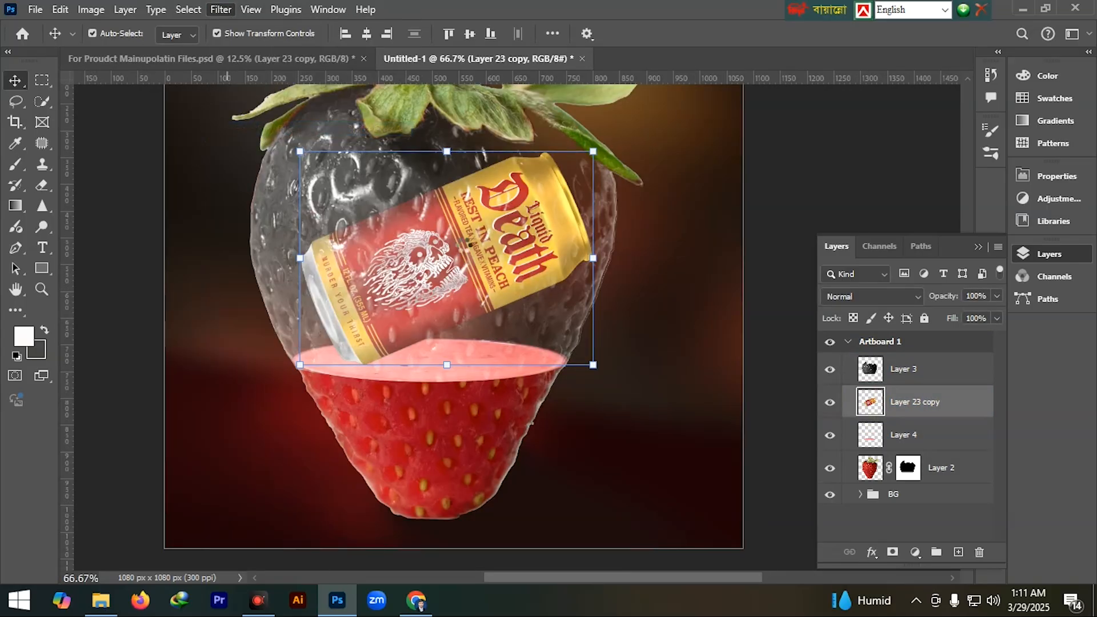
{"action": "left_click_drag", "start_coordinate": [787, 268], "coordinate": [789, 316]}
{"action": "left_click_drag", "start_coordinate": [787, 489], "coordinate": [783, 490]}
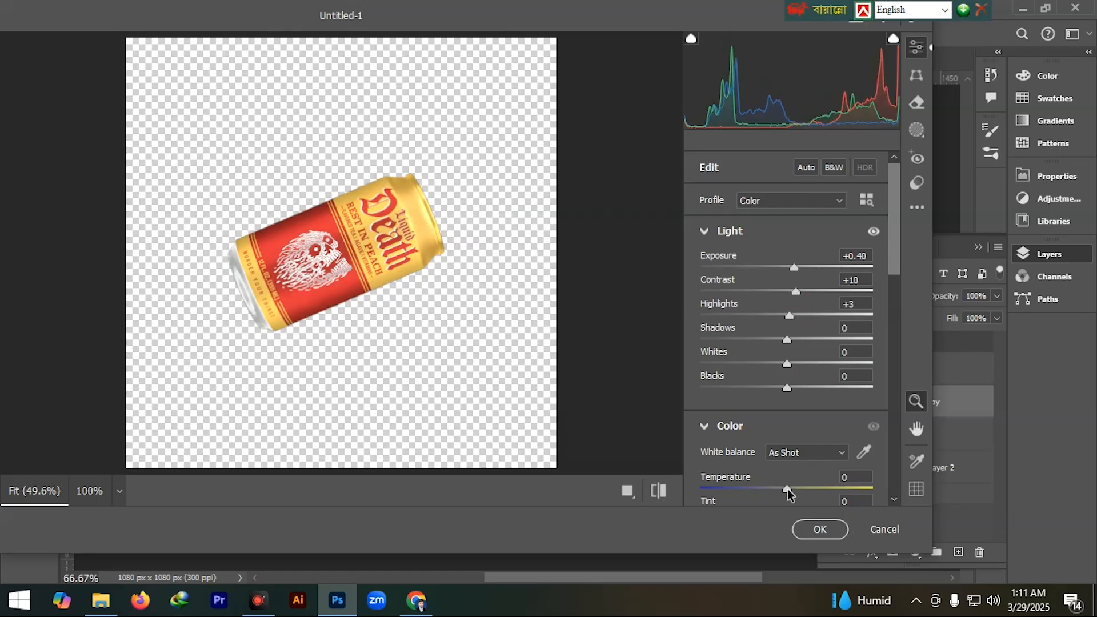
- Set the can's sharpening to 61 and raise its noise reduction, then apply the Camera Raw Filter
{"action": "scroll", "coordinate": [690, 420], "scroll_direction": "down", "scroll_amount": 10}
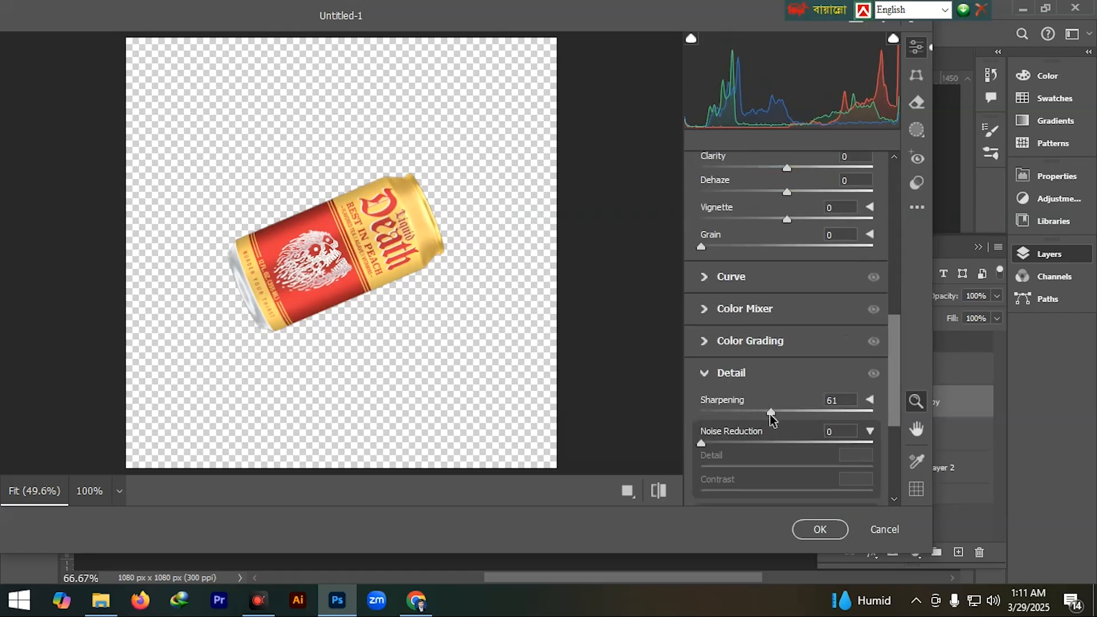
{"action": "left_click_drag", "start_coordinate": [701, 444], "coordinate": [786, 444]}
{"action": "scroll", "coordinate": [773, 305], "scroll_direction": "down", "scroll_amount": 4}
{"action": "left_click_drag", "start_coordinate": [703, 270], "coordinate": [727, 271]}
{"action": "left_click_drag", "start_coordinate": [701, 306], "coordinate": [731, 306]}
{"action": "left_click", "coordinate": [819, 529]}
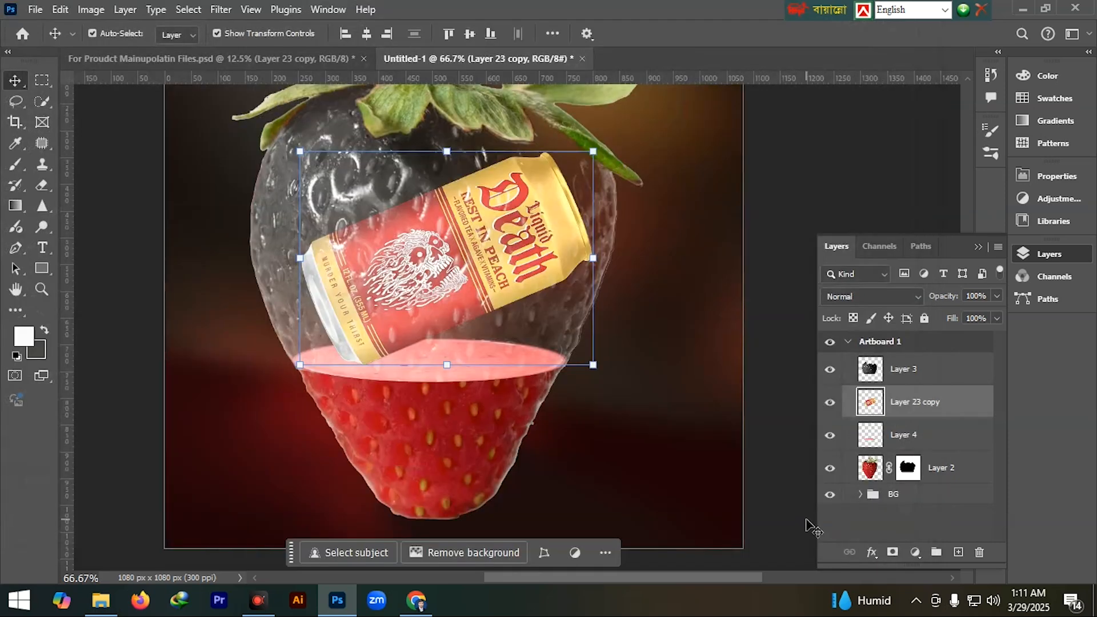
- Add a Curves adjustment clipped to the peach can and darken it by lowering the highlights and midtones
{"action": "key", "text": "ctrl+minus"}
{"action": "key", "text": "ctrl+minus"}
{"action": "key", "text": "ctrl+minus"}
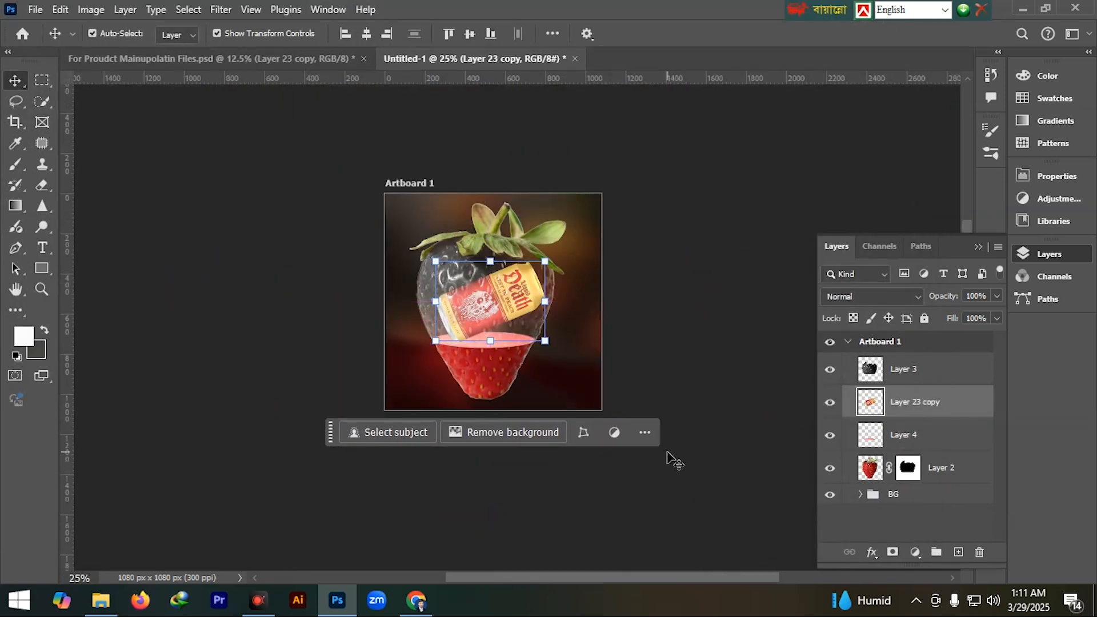
{"action": "left_click", "coordinate": [916, 553]}
{"action": "left_click", "coordinate": [941, 353]}
{"action": "mouse_move", "coordinate": [970, 275]}
{"action": "left_mouse_down"}
{"action": "mouse_move", "coordinate": [987, 285]}
{"action": "mouse_move", "coordinate": [979, 276]}
{"action": "left_mouse_up"}
{"action": "mouse_move", "coordinate": [903, 345]}
{"action": "left_mouse_down"}
{"action": "mouse_move", "coordinate": [897, 358]}
{"action": "mouse_move", "coordinate": [906, 360]}
{"action": "left_mouse_up"}
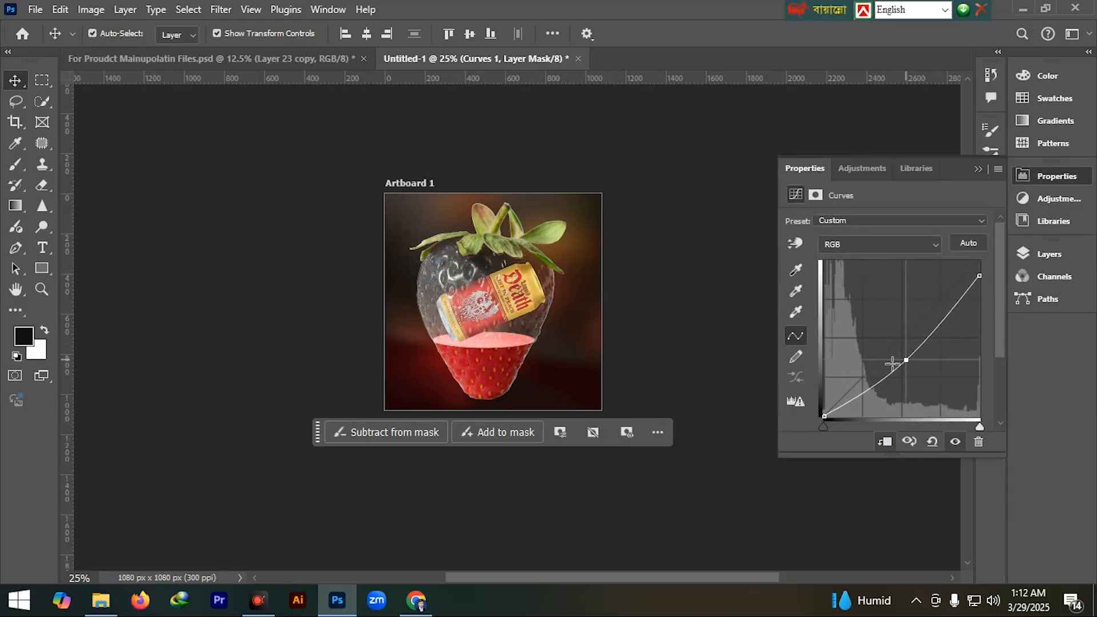
- Copy the green Liquid Death can from the source file and paste it into the strawberry composition
{"action": "key", "text": "ctrl+plus"}
{"action": "key", "text": "ctrl+plus"}
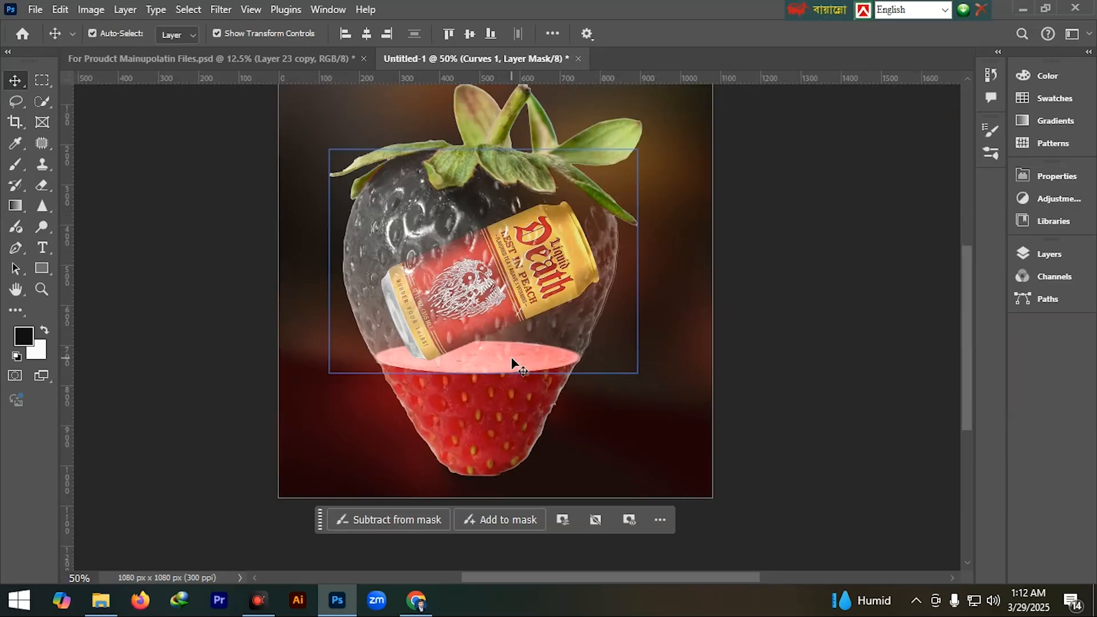
{"action": "left_click", "coordinate": [223, 59]}
{"action": "key", "text": "x"}
{"action": "left_click", "coordinate": [461, 61]}
{"action": "key", "text": "ctrl+v"}
- Scale and tilt the green can to fit inside the strawberry, and place its layer beneath the peach can's layer
{"action": "key", "text": "ctrl+t"}
{"action": "left_click_drag", "start_coordinate": [524, 338], "coordinate": [440, 149]}
{"action": "left_click_drag", "start_coordinate": [342, 297], "coordinate": [382, 239]}
{"action": "left_click_drag", "start_coordinate": [521, 282], "coordinate": [492, 294]}
{"action": "left_click_drag", "start_coordinate": [579, 321], "coordinate": [565, 289]}
{"action": "key", "text": "Return"}
{"action": "left_click", "coordinate": [1049, 253]}
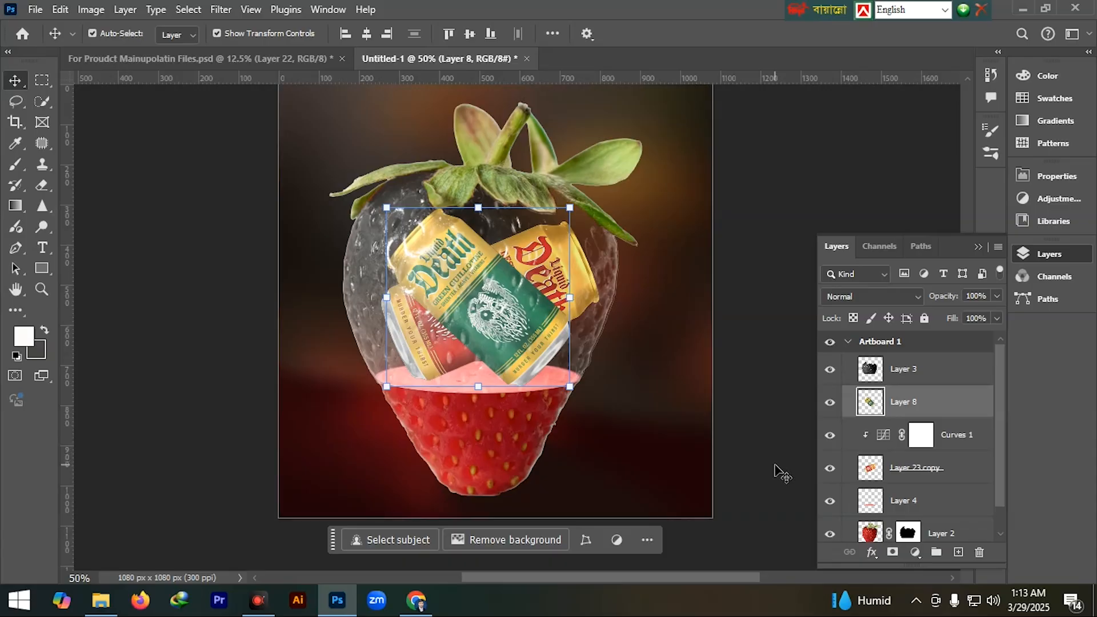
{"action": "left_click_drag", "start_coordinate": [935, 403], "coordinate": [938, 492]}
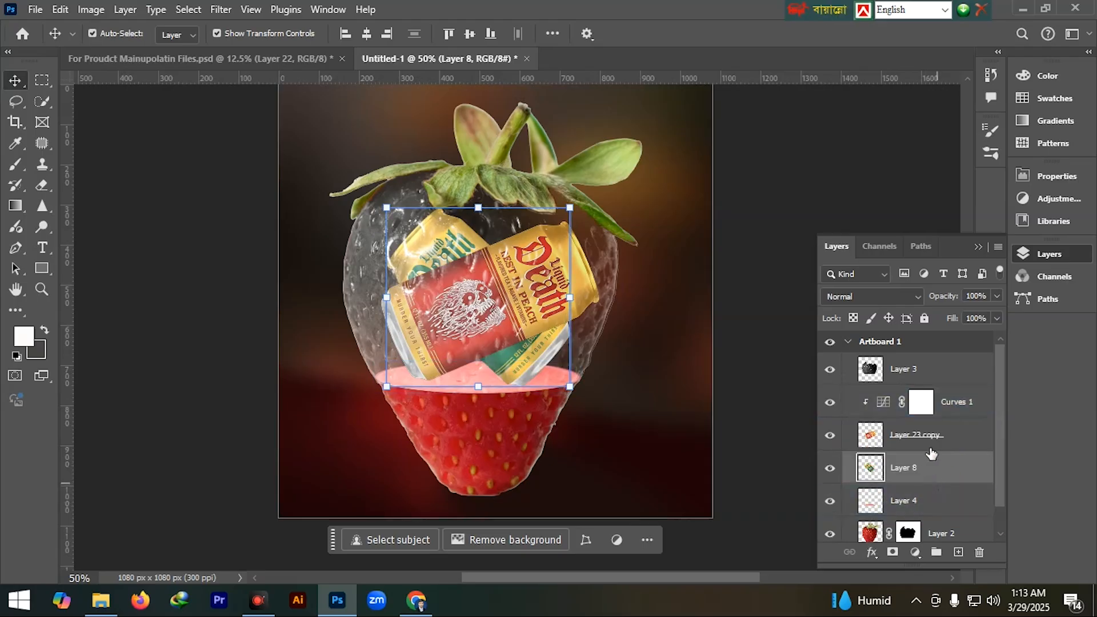
- Add a new empty layer directly above the peach can's layer
{"action": "left_click", "coordinate": [926, 400]}
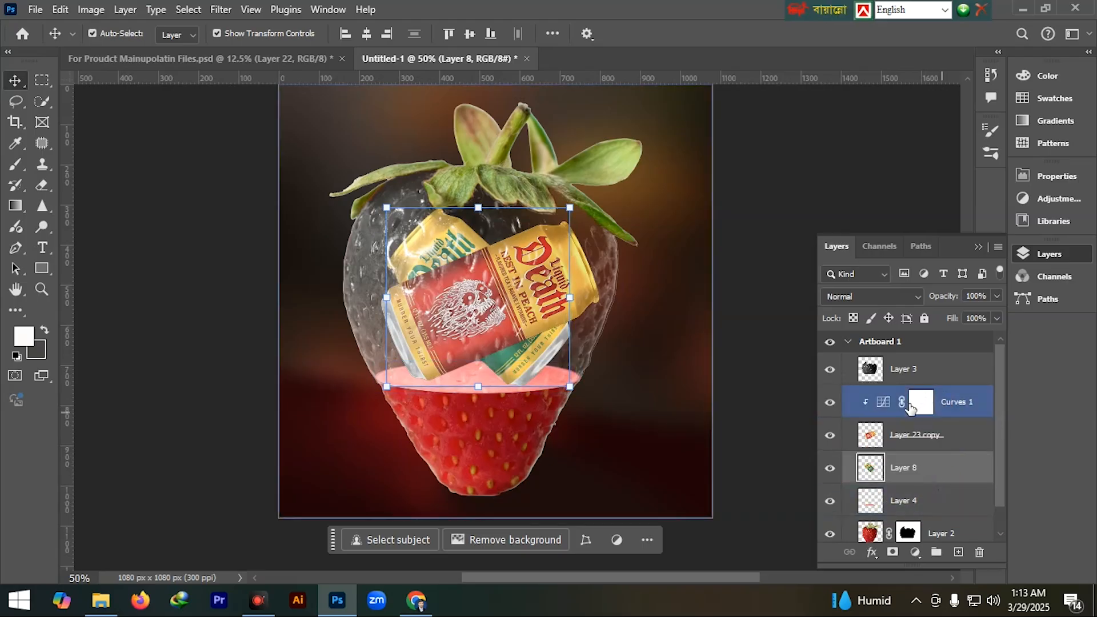
{"action": "left_click", "coordinate": [943, 523]}
{"action": "left_click", "coordinate": [943, 446]}
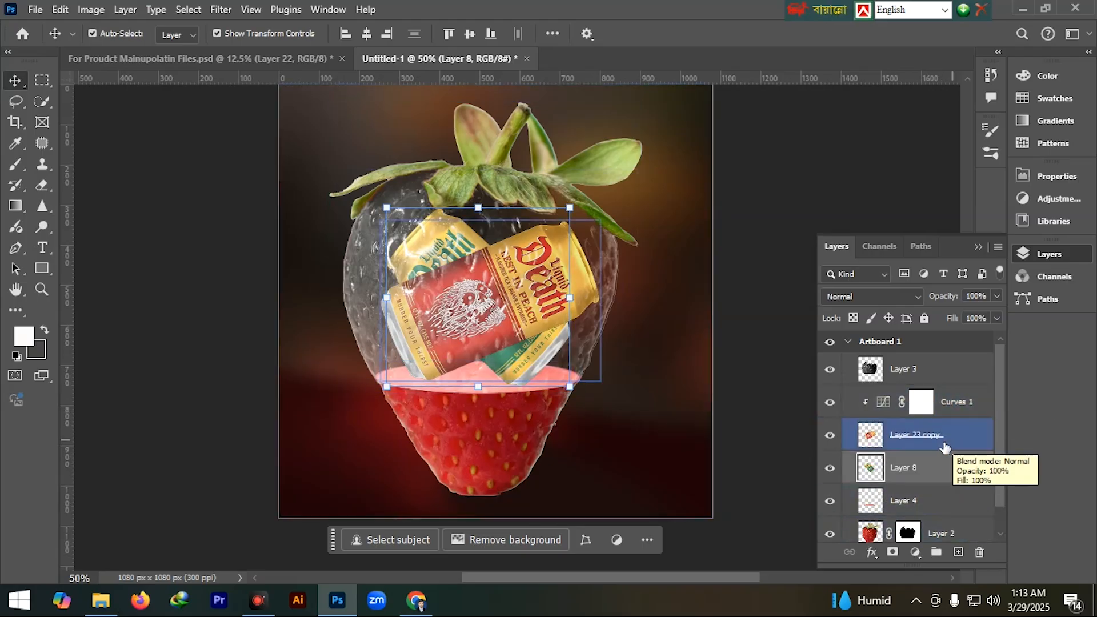
{"action": "left_click", "coordinate": [949, 530]}
{"action": "left_click", "coordinate": [967, 446]}
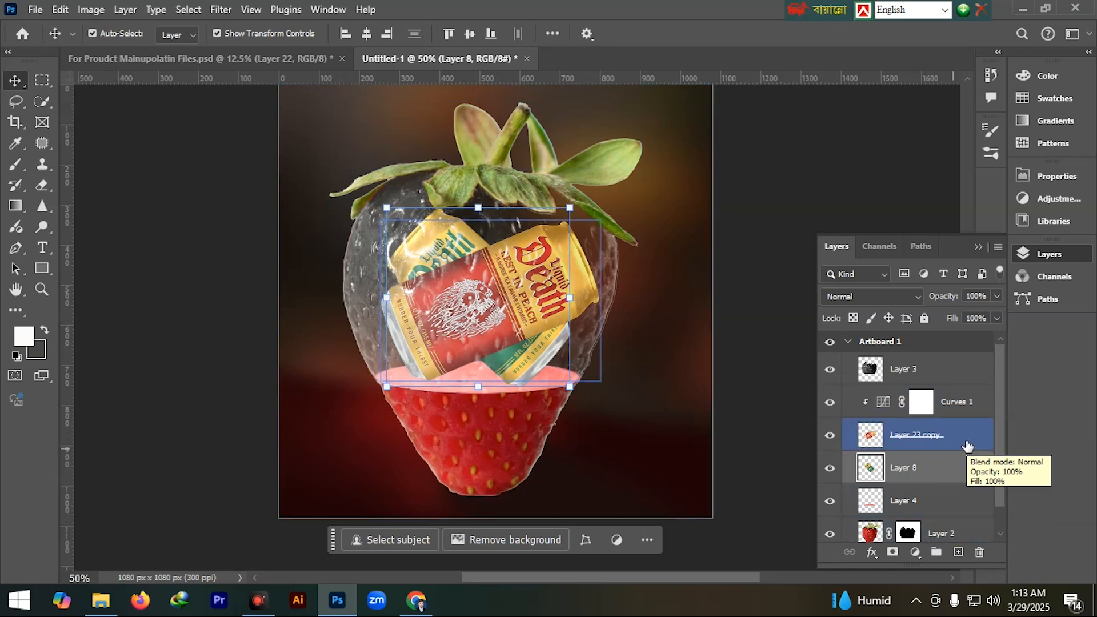
{"action": "left_click", "coordinate": [958, 552]}
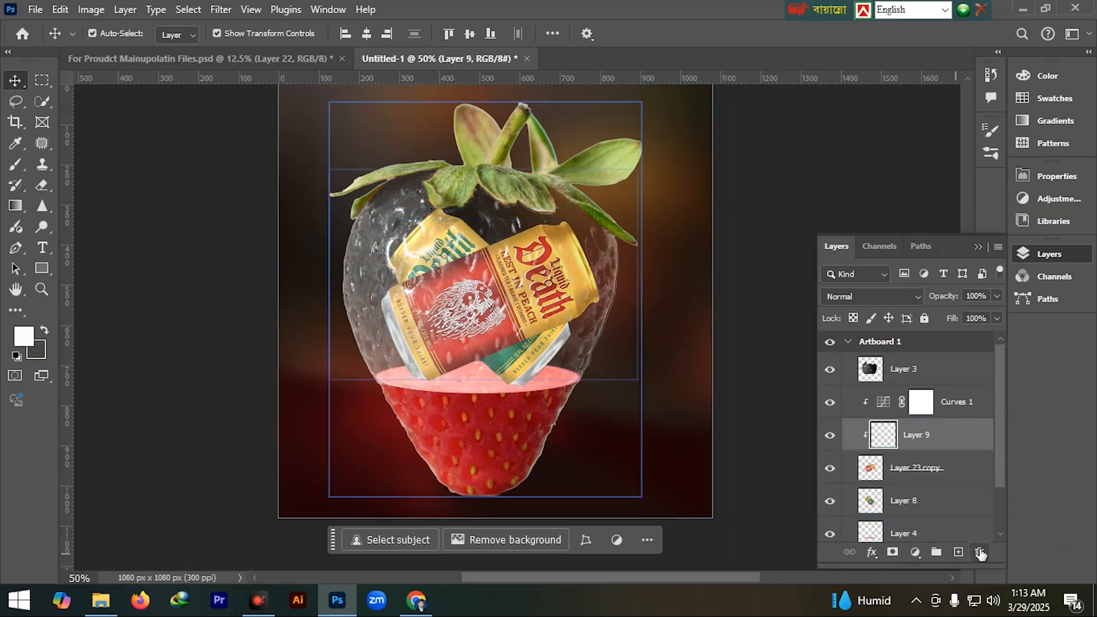
- Set the brush to dark colour #26221f sampled from the strawberry's glass area, with a size of 250 px
{"action": "left_click", "coordinate": [20, 168]}
{"action": "left_click", "coordinate": [28, 336]}
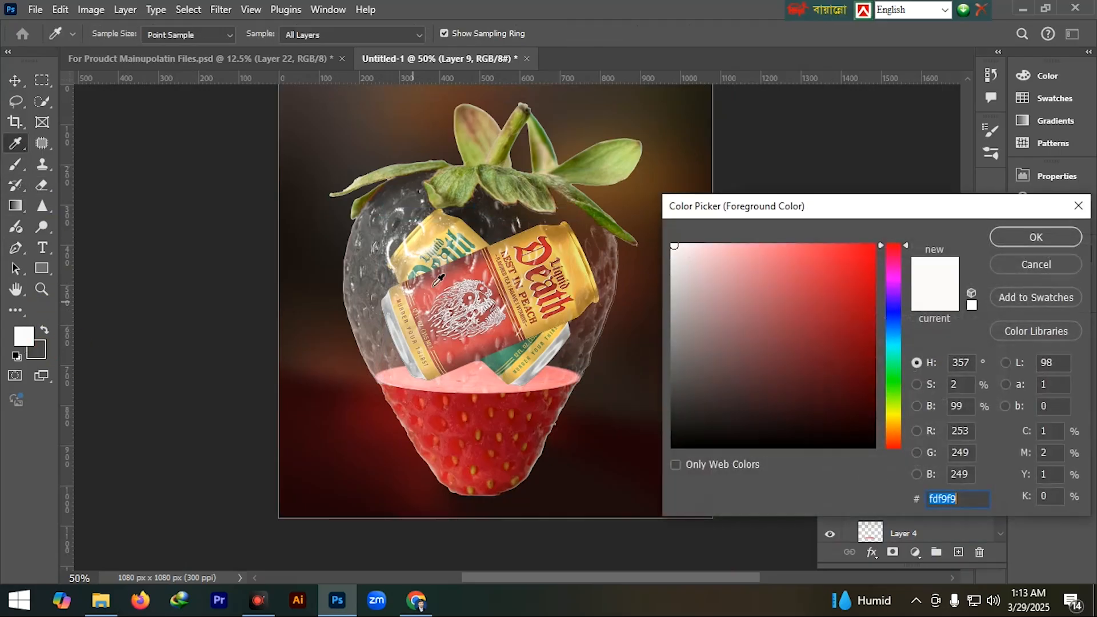
{"action": "left_click", "coordinate": [495, 213]}
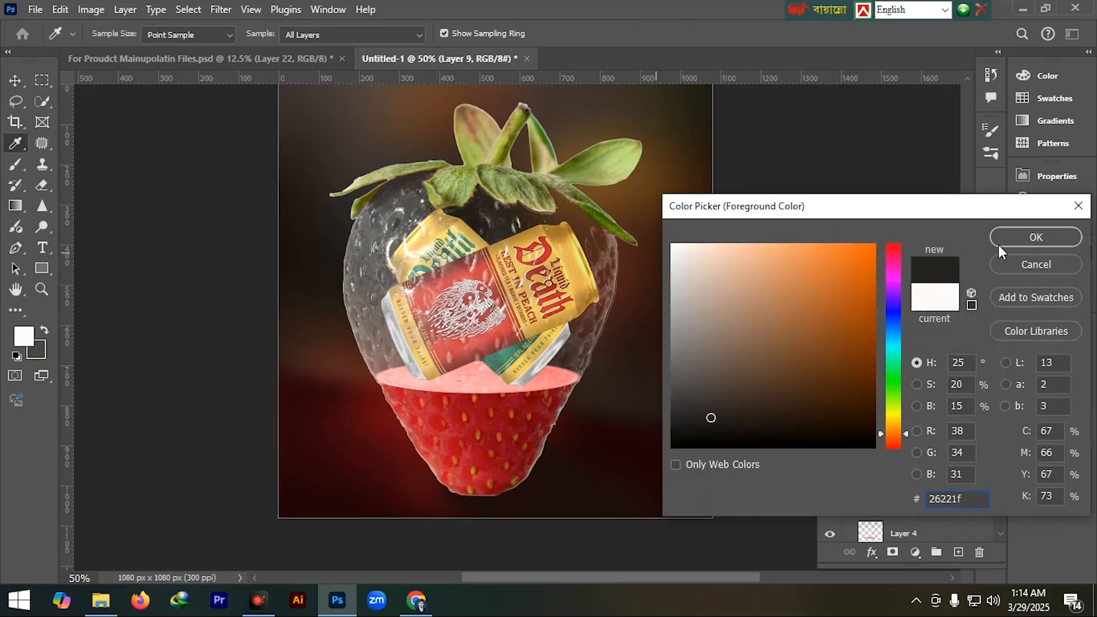
{"action": "left_click", "coordinate": [1037, 236]}
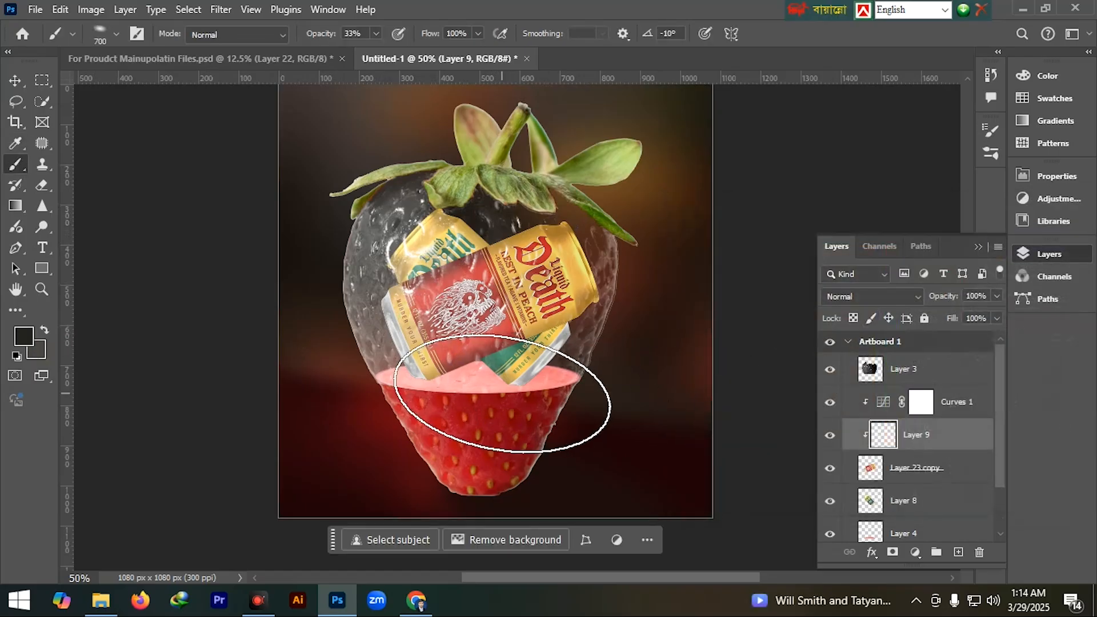
{"action": "key", "text": "bracketleft"}
{"action": "key", "text": "bracketleft"}
{"action": "key", "text": "bracketleft"}
{"action": "key", "text": "bracketleft"}
{"action": "key", "text": "bracketleft"}
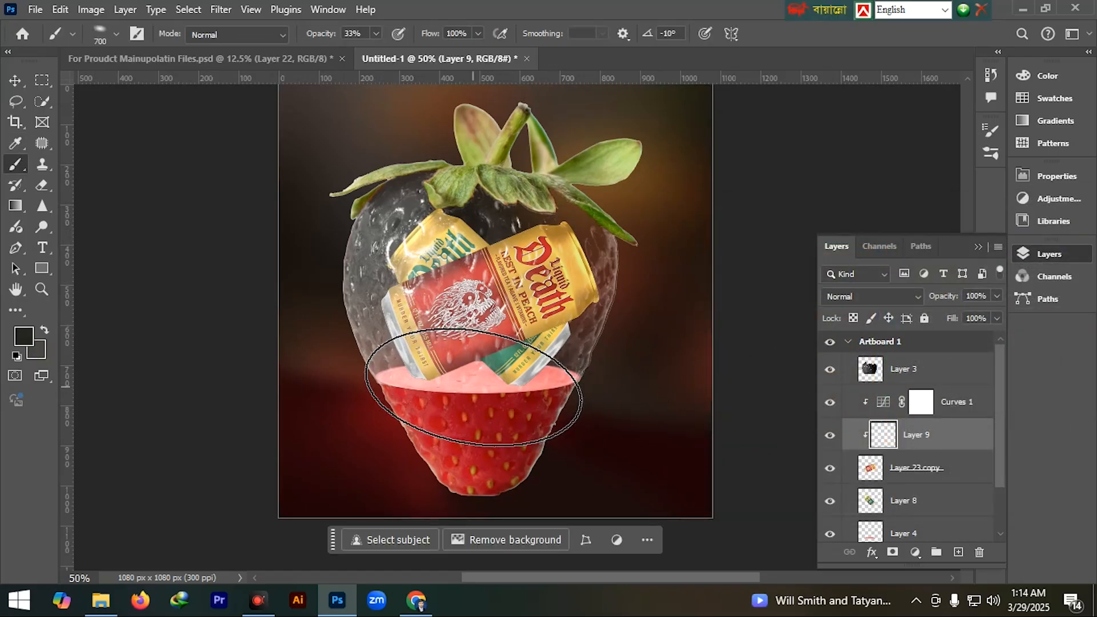
{"action": "key", "text": "ctrl+bracketleft"}
{"action": "key", "text": "ctrl+bracketright"}
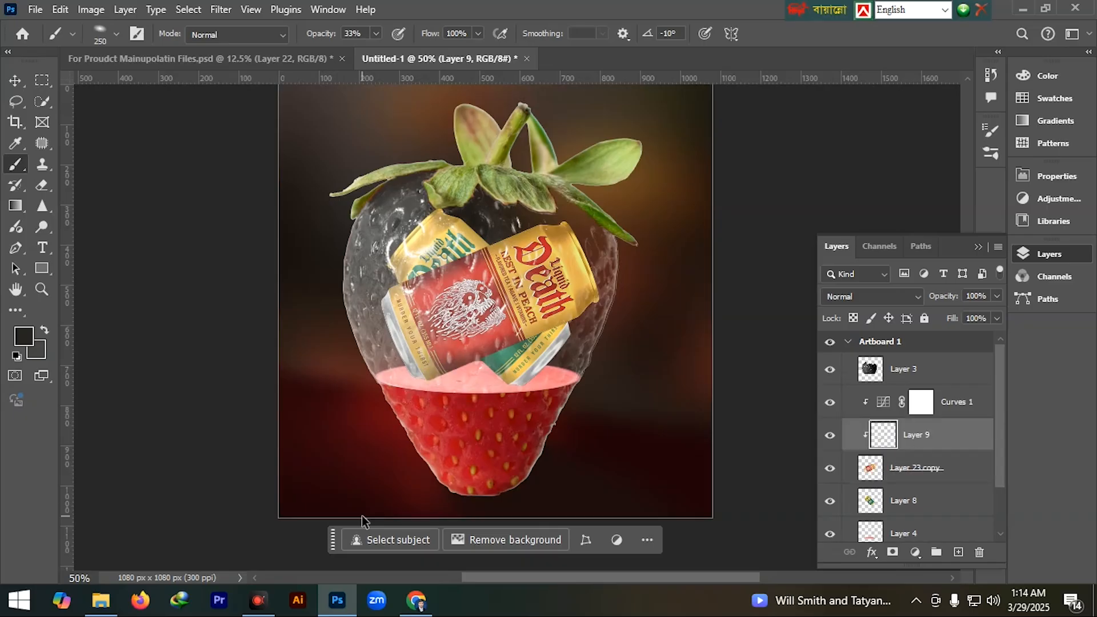
- Move Layer 9 below the peach can and paint a dark contact shadow there with a flattened brush at 98% opacity
{"action": "left_click_drag", "start_coordinate": [919, 440], "coordinate": [909, 508]}
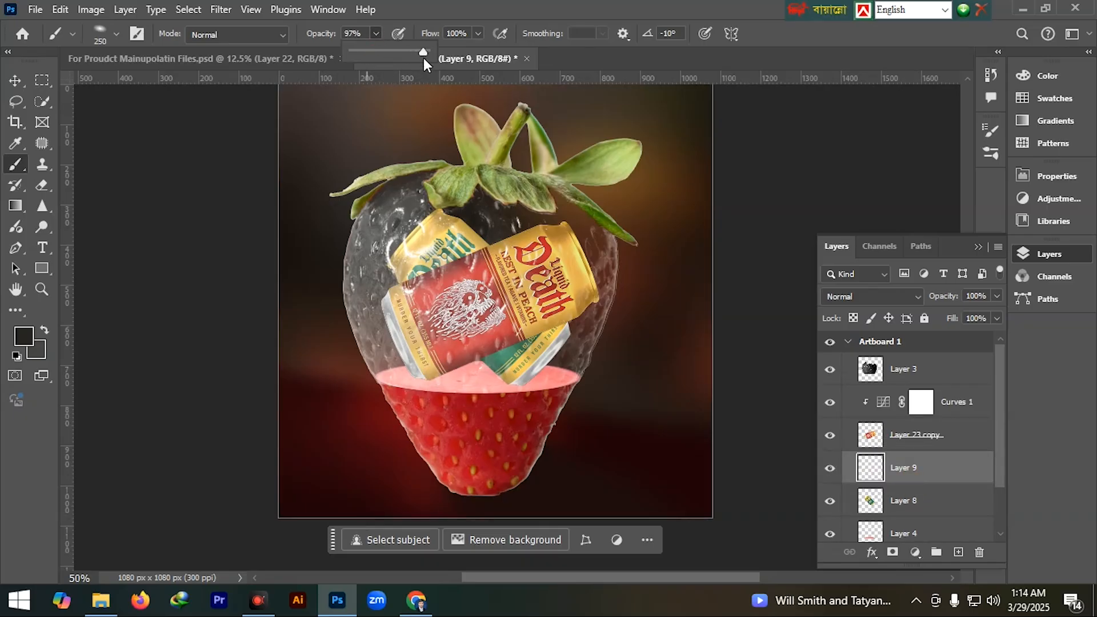
{"action": "right_click", "coordinate": [438, 376]}
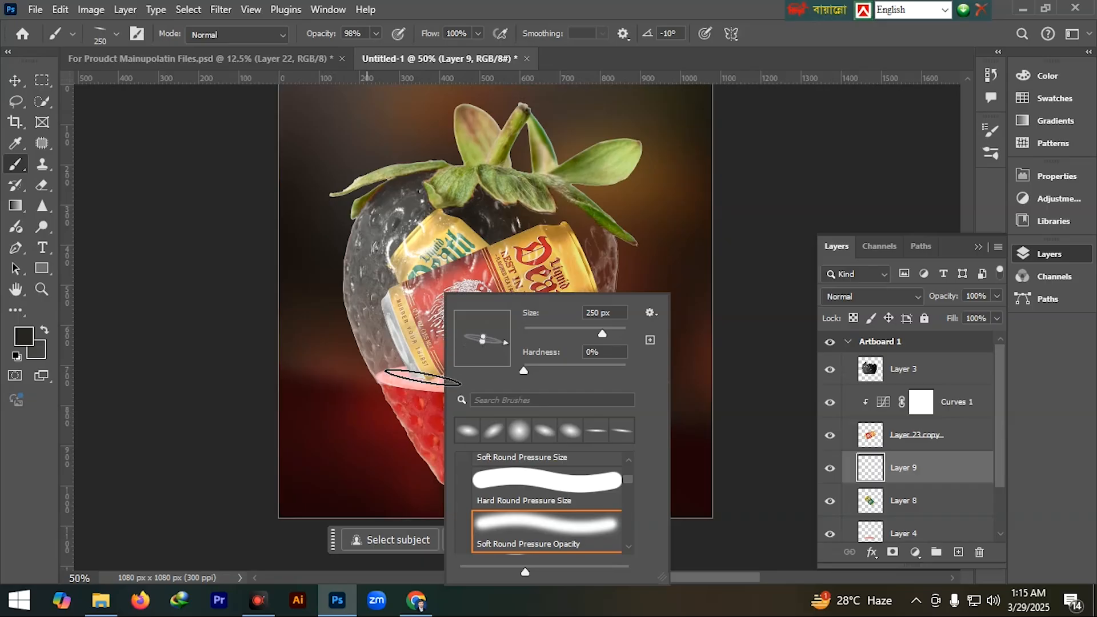
{"action": "left_click", "coordinate": [117, 34]}
{"action": "left_click", "coordinate": [440, 379]}
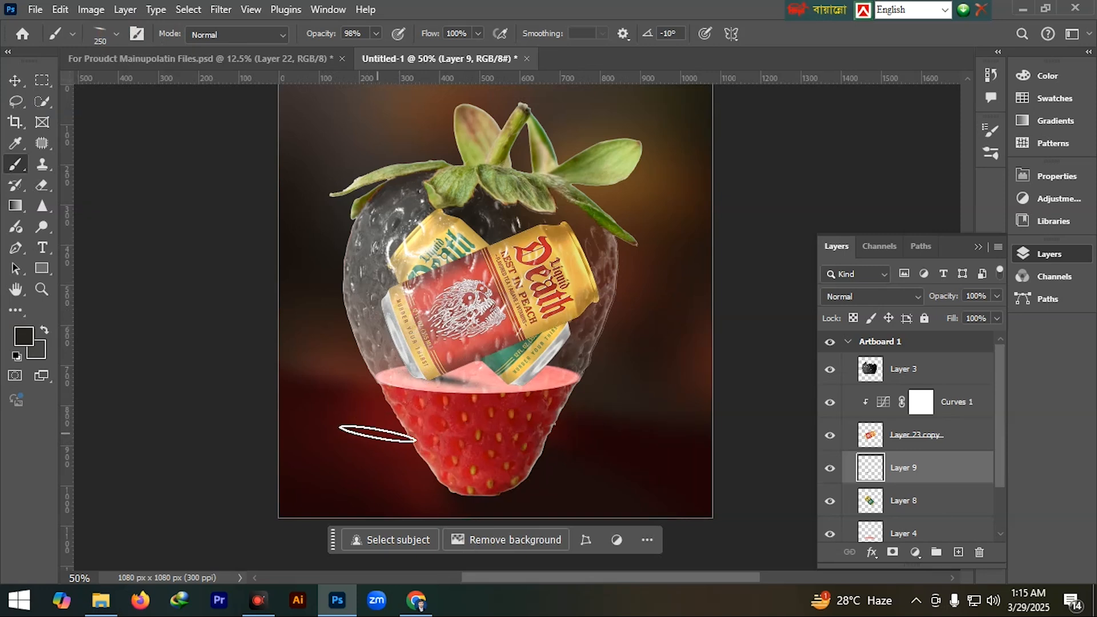
- Repaint the peach can's contact shadow in dark red sampled from the strawberry, and add a new layer beneath the green can
{"action": "left_click", "coordinate": [23, 336]}
{"action": "left_click", "coordinate": [433, 387]}
{"action": "key", "text": "Return"}
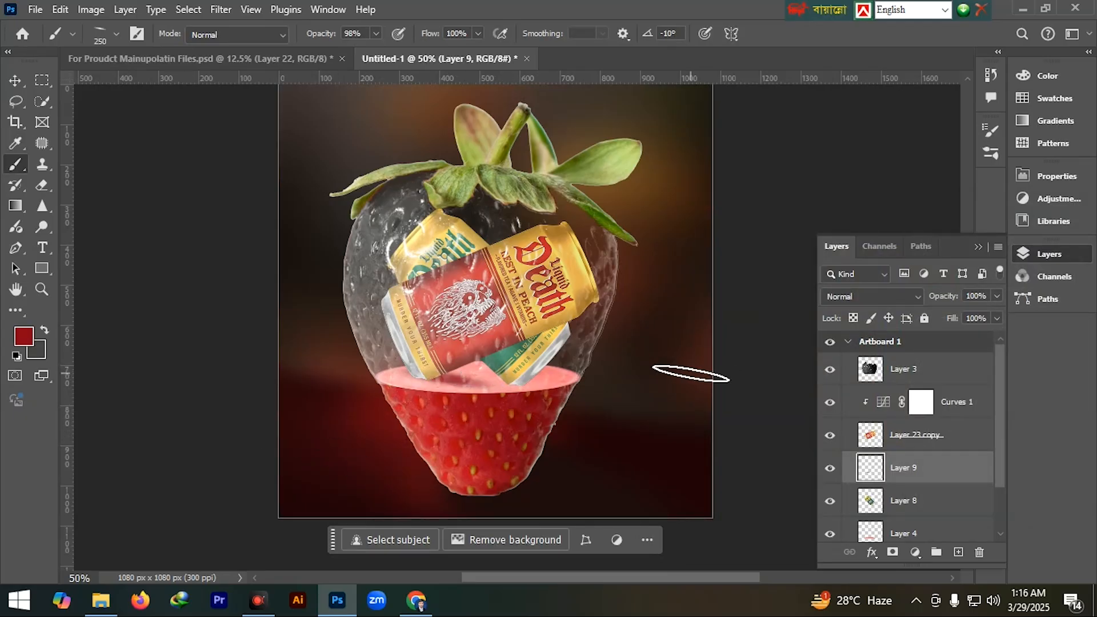
{"action": "mouse_move", "coordinate": [936, 471]}
{"action": "left_mouse_down"}
{"action": "mouse_move", "coordinate": [937, 531]}
{"action": "mouse_move", "coordinate": [938, 465]}
{"action": "mouse_move", "coordinate": [937, 475]}
{"action": "left_mouse_up"}
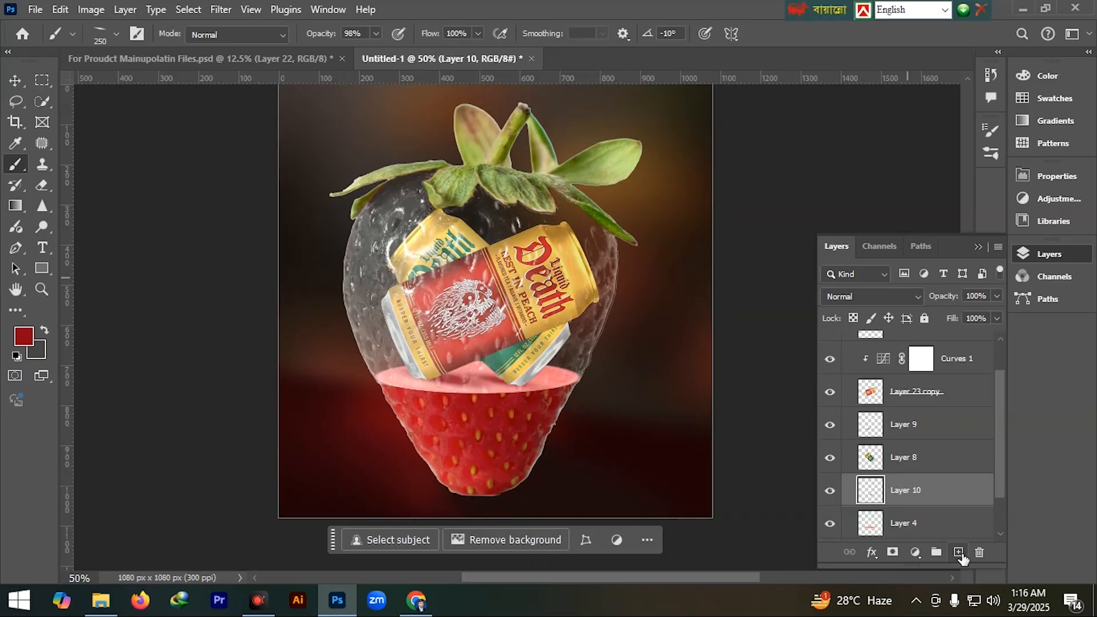
- Add another layer below the green can and choose the water spatter 1 brush from the Water Splash set
{"action": "left_click", "coordinate": [116, 33]}
{"action": "double_click", "coordinate": [112, 184]}
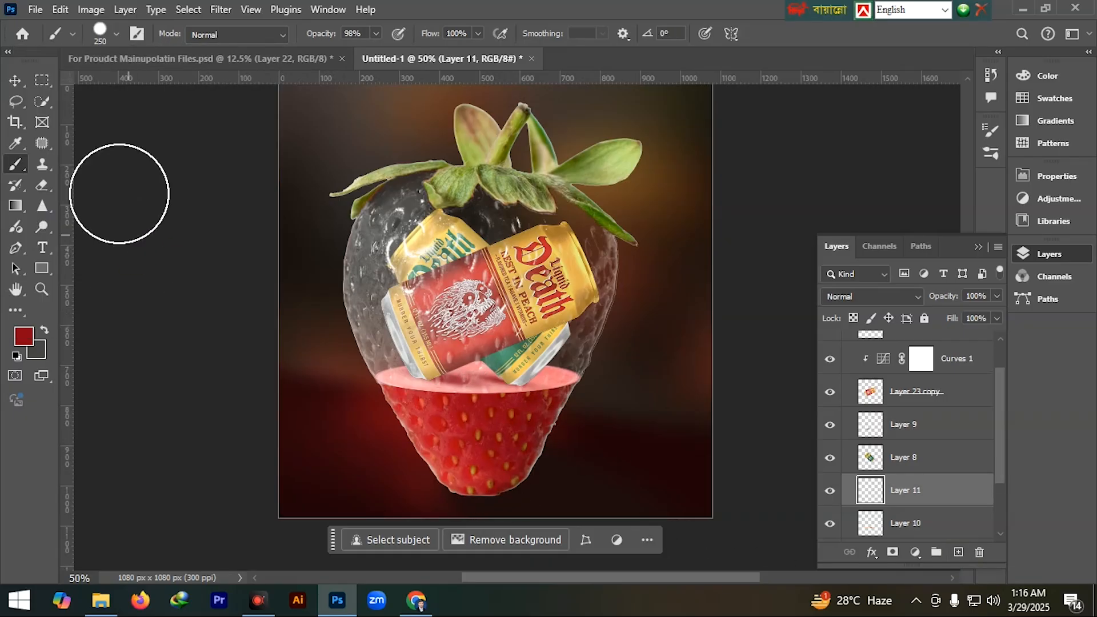
{"action": "left_click", "coordinate": [116, 33]}
{"action": "scroll", "coordinate": [102, 239], "scroll_direction": "down", "scroll_amount": 5}
{"action": "scroll", "coordinate": [103, 246], "scroll_direction": "down", "scroll_amount": 1}
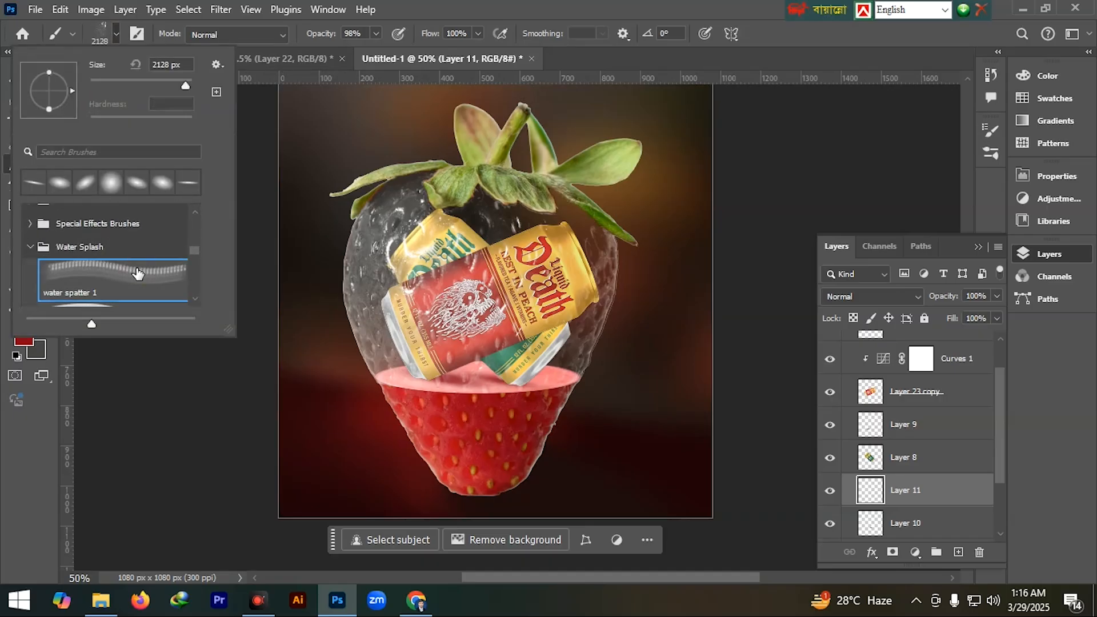
- Stamp a white water splash over the strawberry on Layer 11 with the splash brush at 1200 px
{"action": "left_click", "coordinate": [26, 342]}
{"action": "left_click", "coordinate": [675, 245]}
{"action": "left_click", "coordinate": [1034, 235]}
{"action": "left_click", "coordinate": [457, 305]}
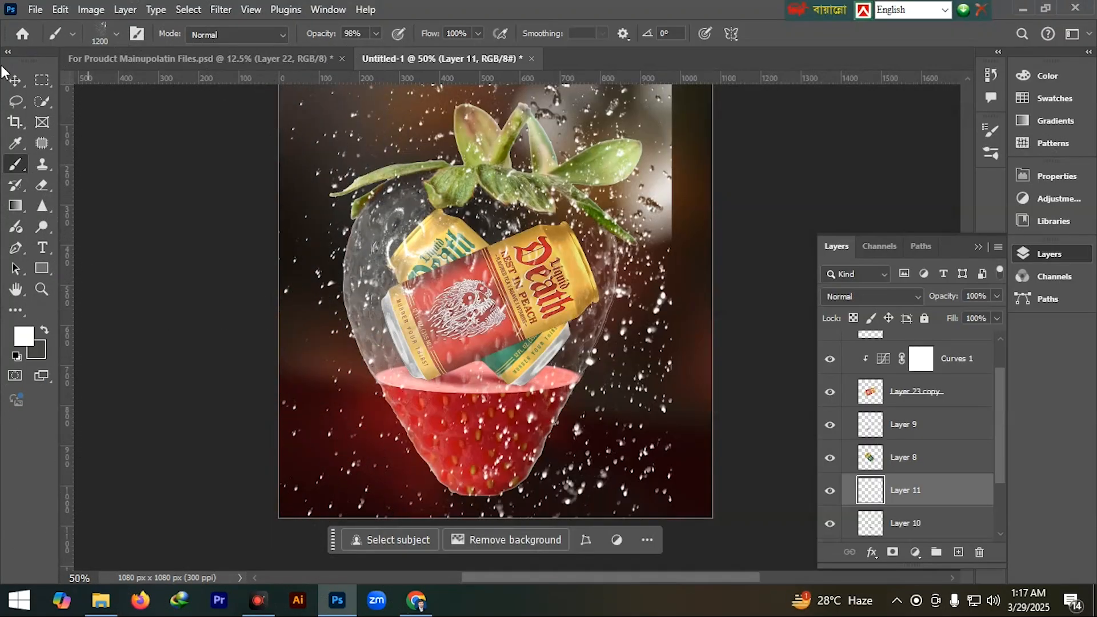
{"action": "left_click", "coordinate": [13, 80]}
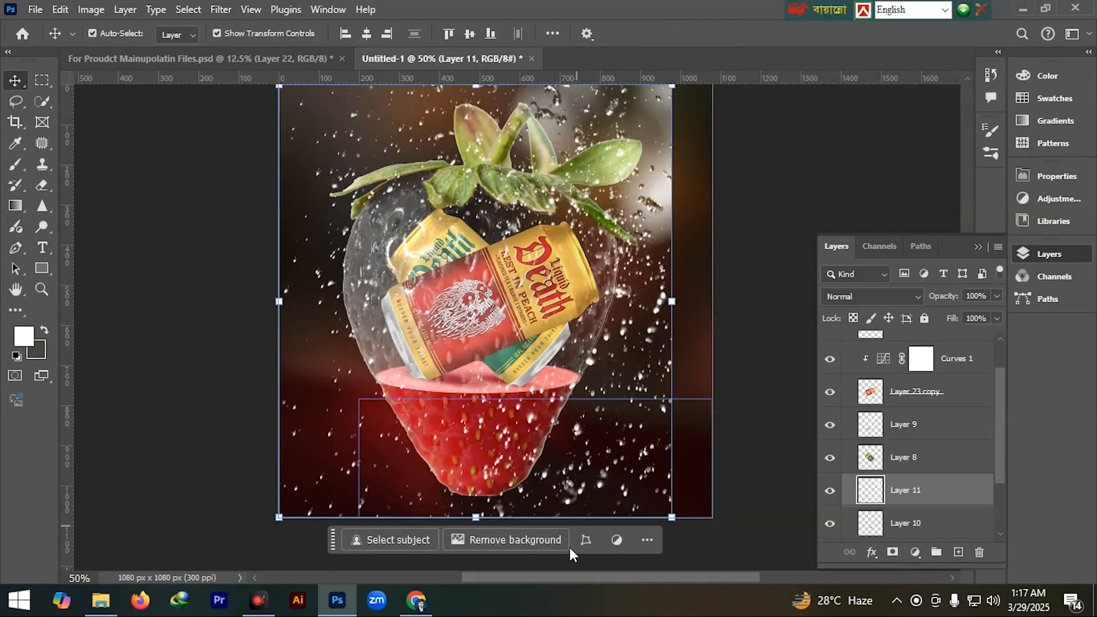
- Add a layer mask to Layer 11, the white water splash layer
{"action": "left_click", "coordinate": [956, 423]}
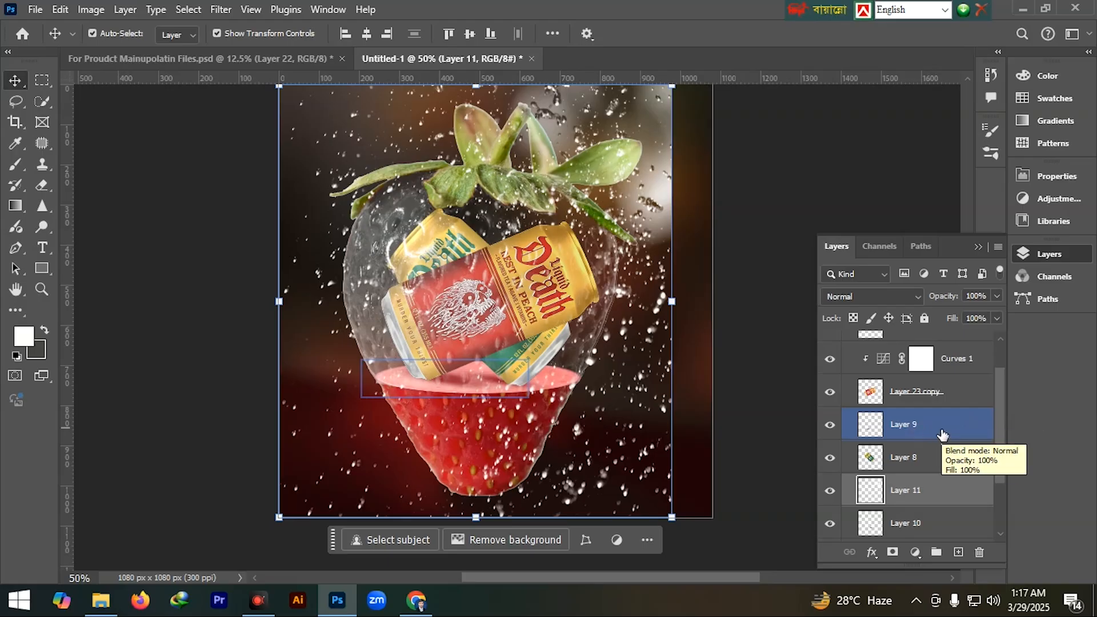
{"action": "left_click", "coordinate": [837, 425], "text": "ctrl"}
{"action": "left_click", "coordinate": [830, 493]}
{"action": "left_click", "coordinate": [830, 493]}
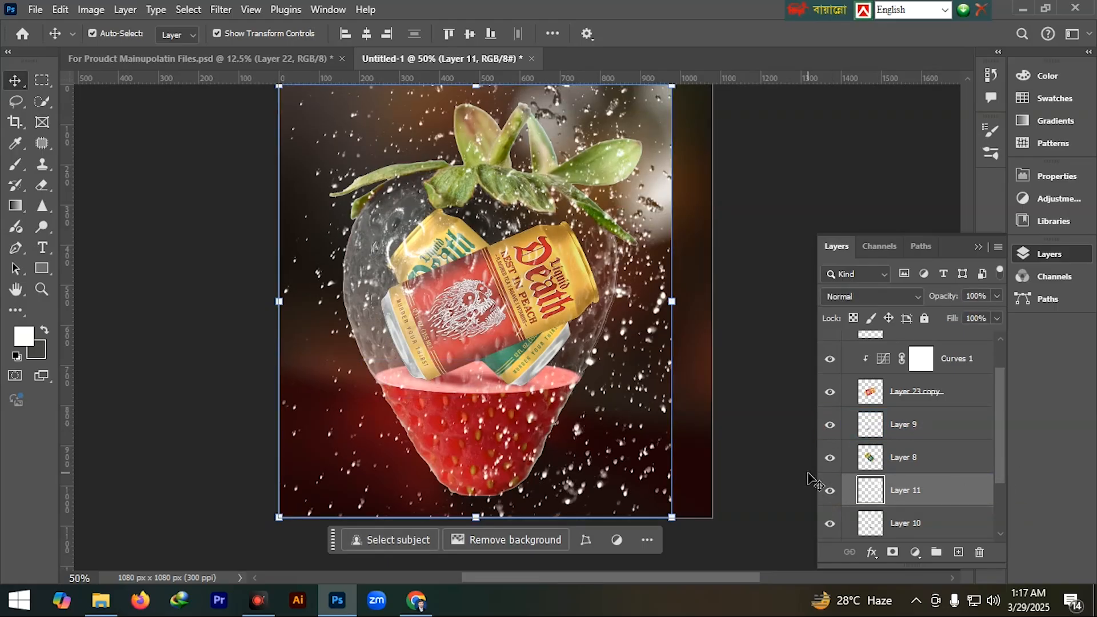
{"action": "left_click", "coordinate": [831, 492]}
{"action": "left_click", "coordinate": [832, 493]}
{"action": "left_click", "coordinate": [892, 552]}
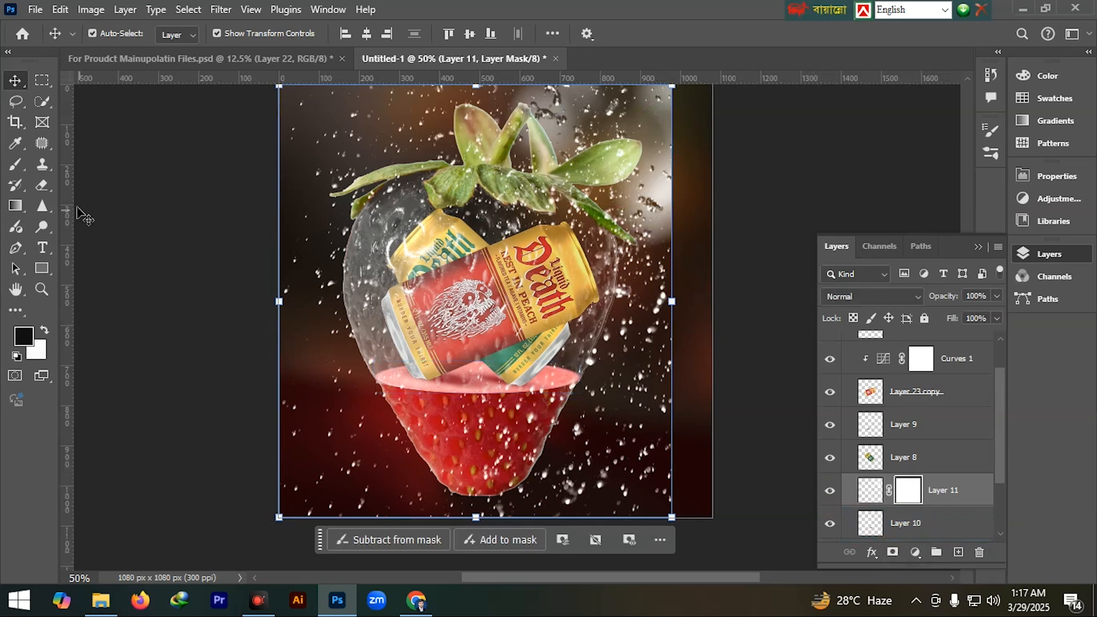
- Erase the water droplets around the strawberry on Layer 11 itself with a 511 px soft eraser, keeping the background clear
{"action": "left_click", "coordinate": [43, 190]}
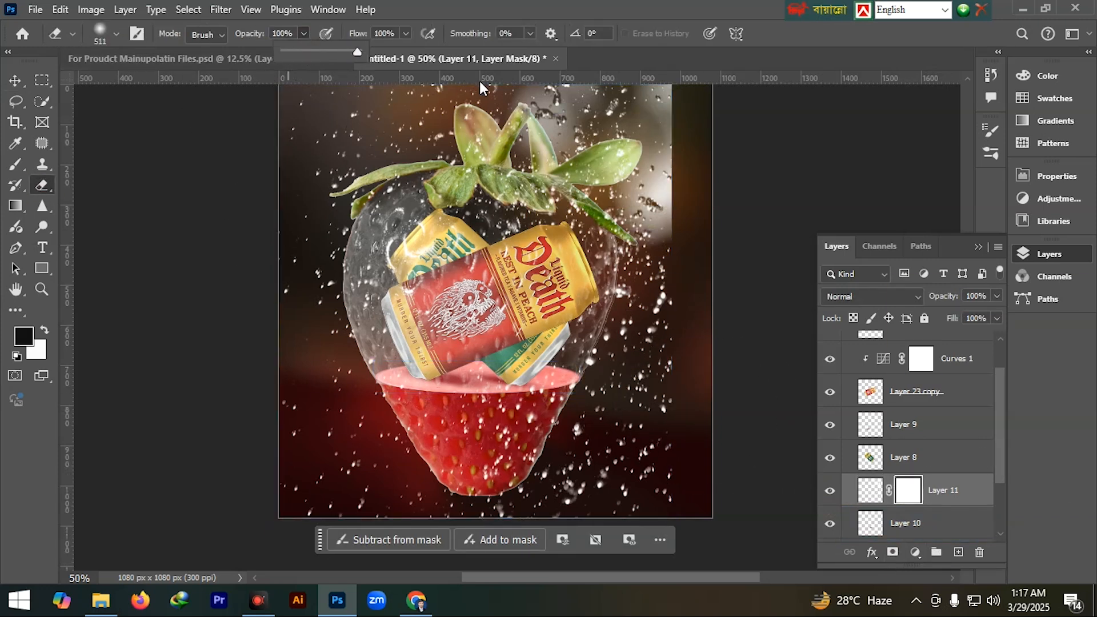
{"action": "left_click", "coordinate": [868, 500]}
{"action": "key", "text": "x"}
{"action": "mouse_move", "coordinate": [683, 434]}
{"action": "left_mouse_down"}
{"action": "mouse_move", "coordinate": [703, 262]}
{"action": "mouse_move", "coordinate": [683, 364]}
{"action": "mouse_move", "coordinate": [592, 539]}
{"action": "mouse_move", "coordinate": [566, 492]}
{"action": "mouse_move", "coordinate": [568, 460]}
{"action": "mouse_move", "coordinate": [517, 481]}
{"action": "mouse_move", "coordinate": [232, 443]}
{"action": "left_mouse_up"}
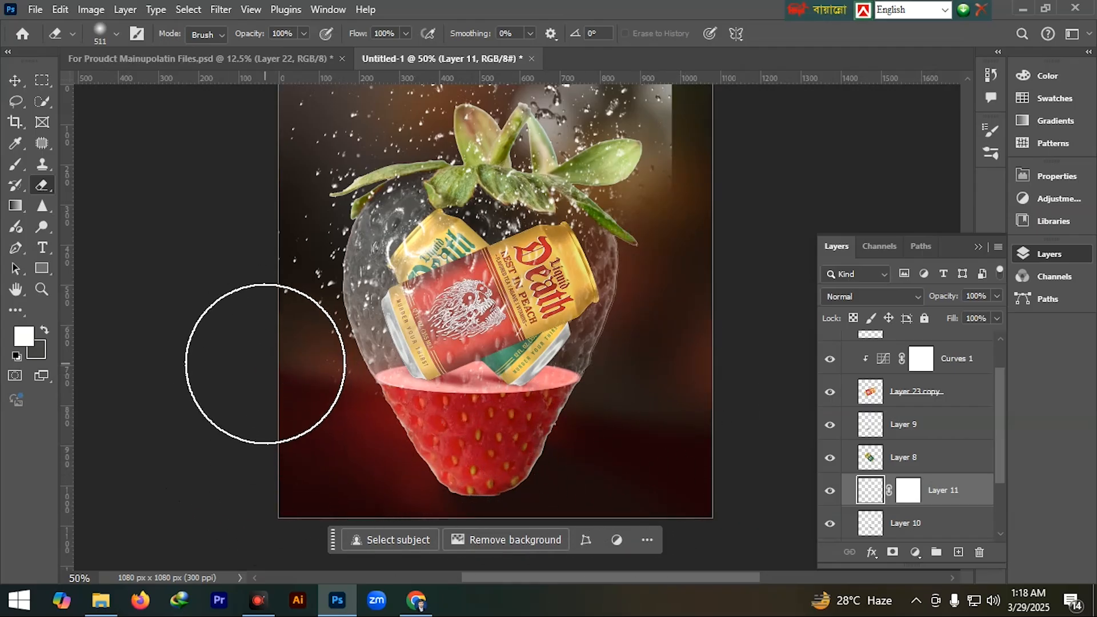
{"action": "mouse_move", "coordinate": [257, 289]}
{"action": "left_mouse_down"}
{"action": "mouse_move", "coordinate": [268, 340]}
{"action": "mouse_move", "coordinate": [301, 160]}
{"action": "left_mouse_up"}
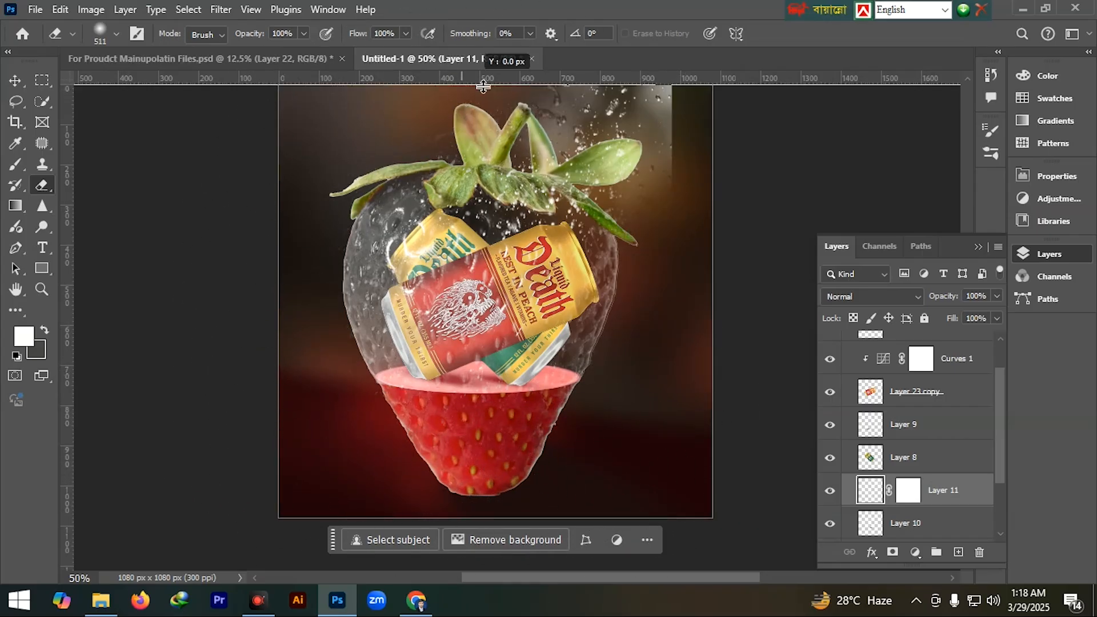
{"action": "scroll", "coordinate": [639, 200], "scroll_direction": "up", "scroll_amount": 1}
{"action": "mouse_move", "coordinate": [627, 170]}
{"action": "left_mouse_down"}
{"action": "mouse_move", "coordinate": [697, 183]}
{"action": "mouse_move", "coordinate": [642, 208]}
{"action": "left_mouse_up"}
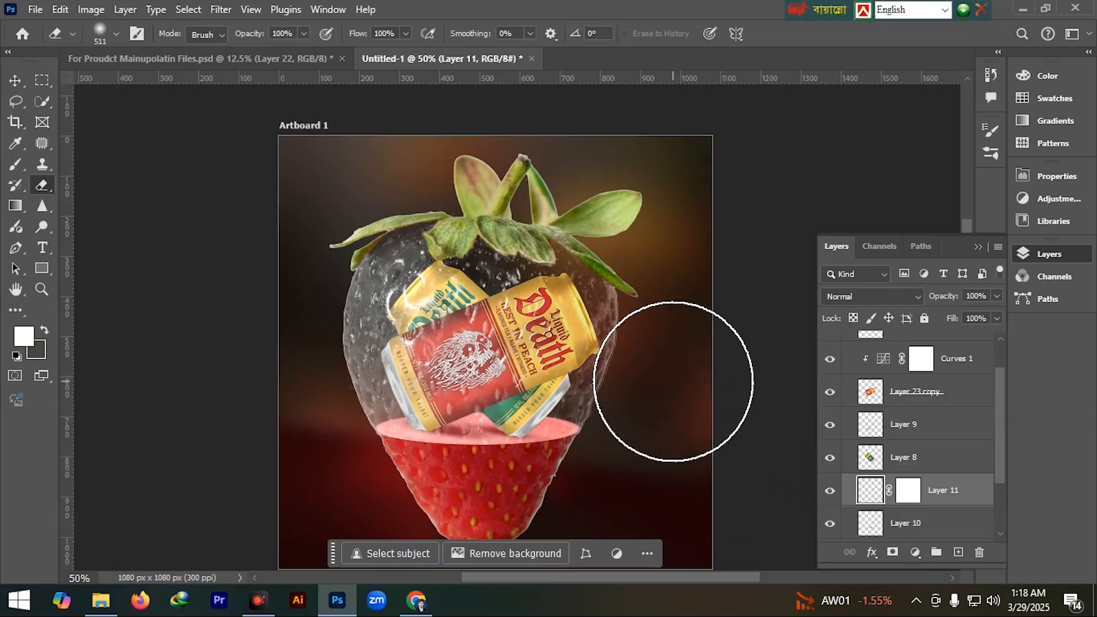
{"action": "left_click", "coordinate": [113, 37]}
{"action": "scroll", "coordinate": [131, 279], "scroll_direction": "down", "scroll_amount": 10}
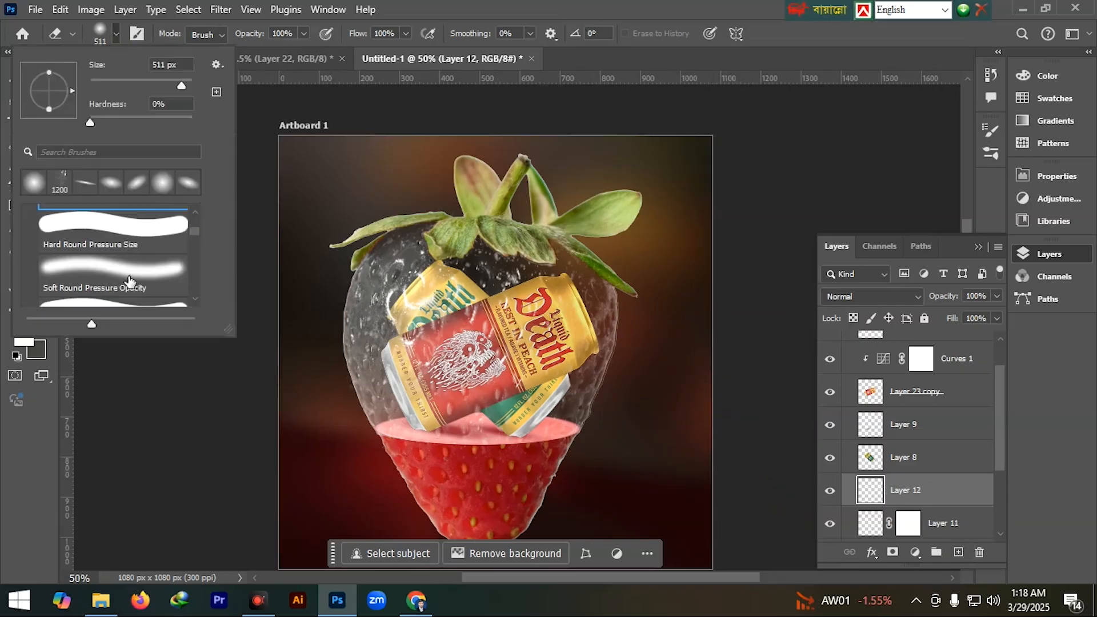
{"action": "left_click", "coordinate": [131, 278]}
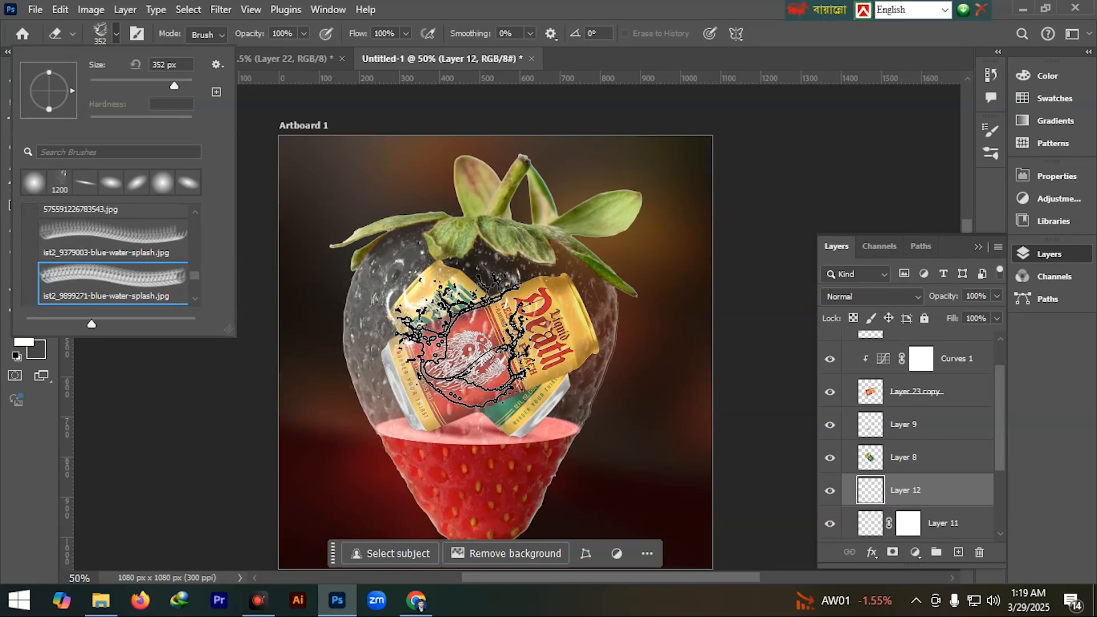
{"action": "left_click", "coordinate": [574, 456]}
{"action": "key", "text": "ctrl+t"}
{"action": "key", "text": "Return"}
{"action": "key", "text": "ctrl+t"}
{"action": "key", "text": "Return"}
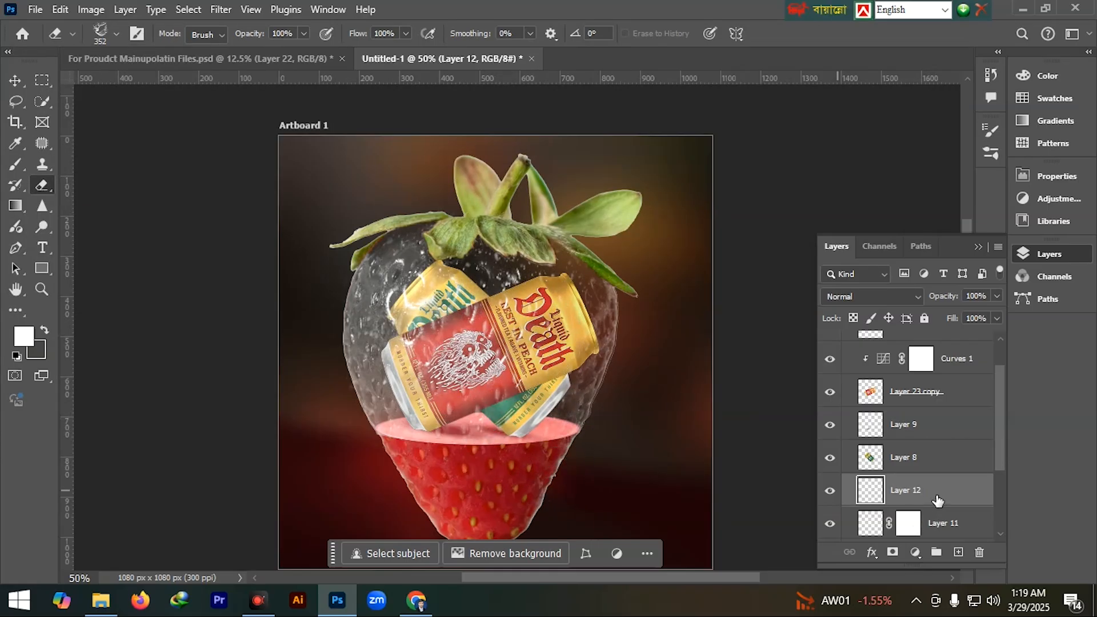
{"action": "left_click", "coordinate": [116, 34]}
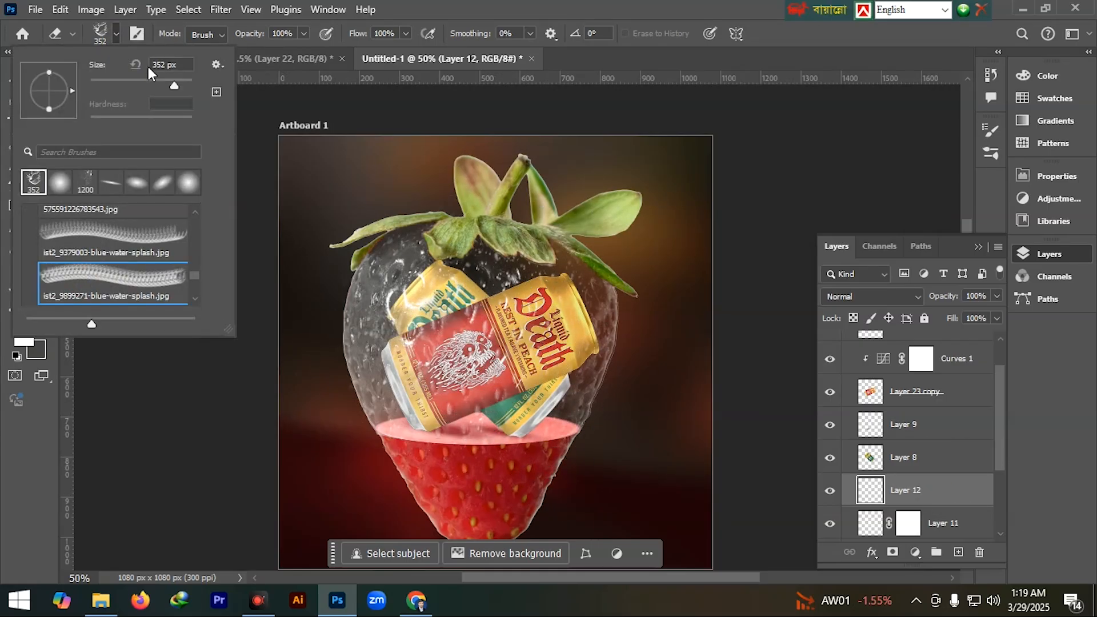
{"action": "left_click", "coordinate": [240, 114]}
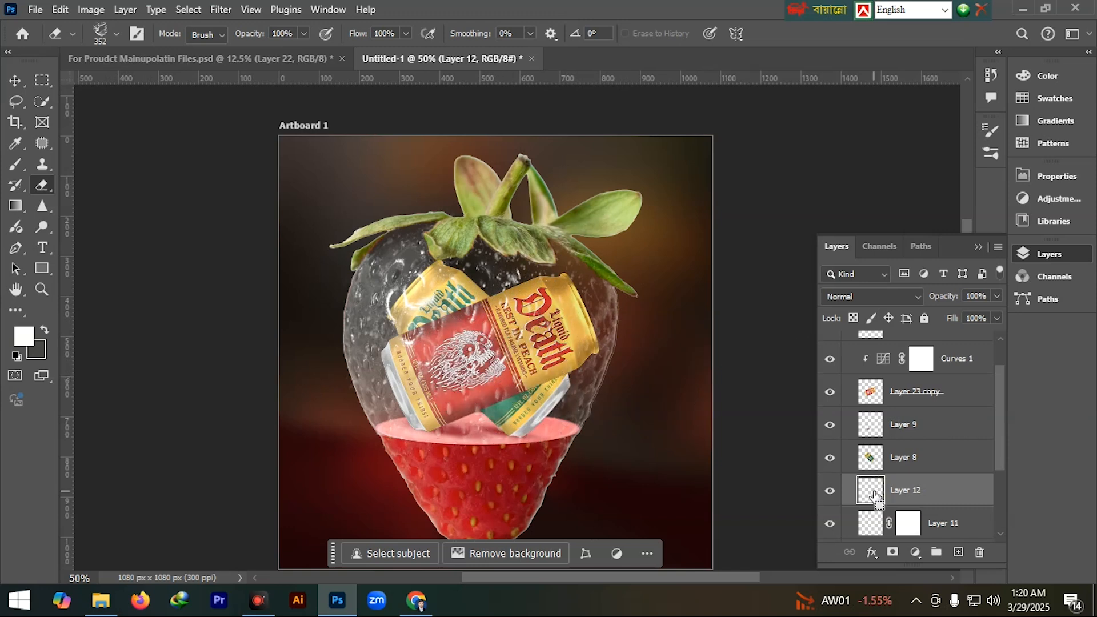
{"action": "key", "text": "Delete"}
- Add a new layer above Layer 11 and stamp a white splash between the cans and the leaves with a 356 px water splash brush
{"action": "scroll", "coordinate": [921, 455], "scroll_direction": "down", "scroll_amount": 1}
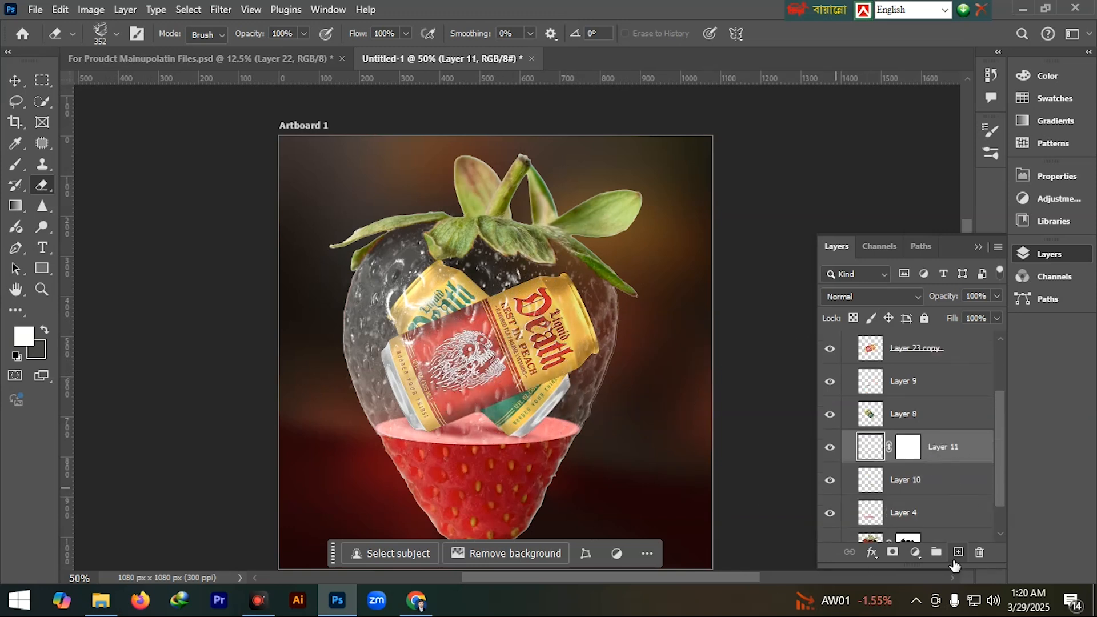
{"action": "left_click", "coordinate": [957, 554]}
{"action": "key", "text": "ctrl+t"}
{"action": "left_click", "coordinate": [537, 235]}
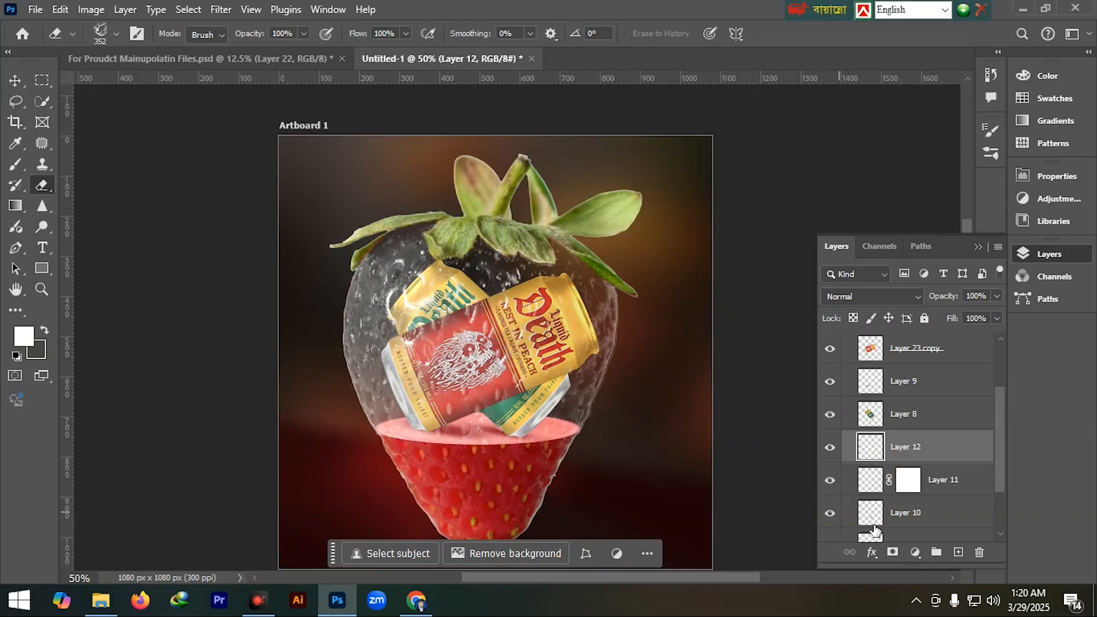
{"action": "left_click", "coordinate": [23, 168]}
{"action": "left_click", "coordinate": [115, 35]}
{"action": "scroll", "coordinate": [105, 278], "scroll_direction": "down", "scroll_amount": 2}
{"action": "left_click", "coordinate": [104, 279]}
{"action": "key", "text": "Return"}
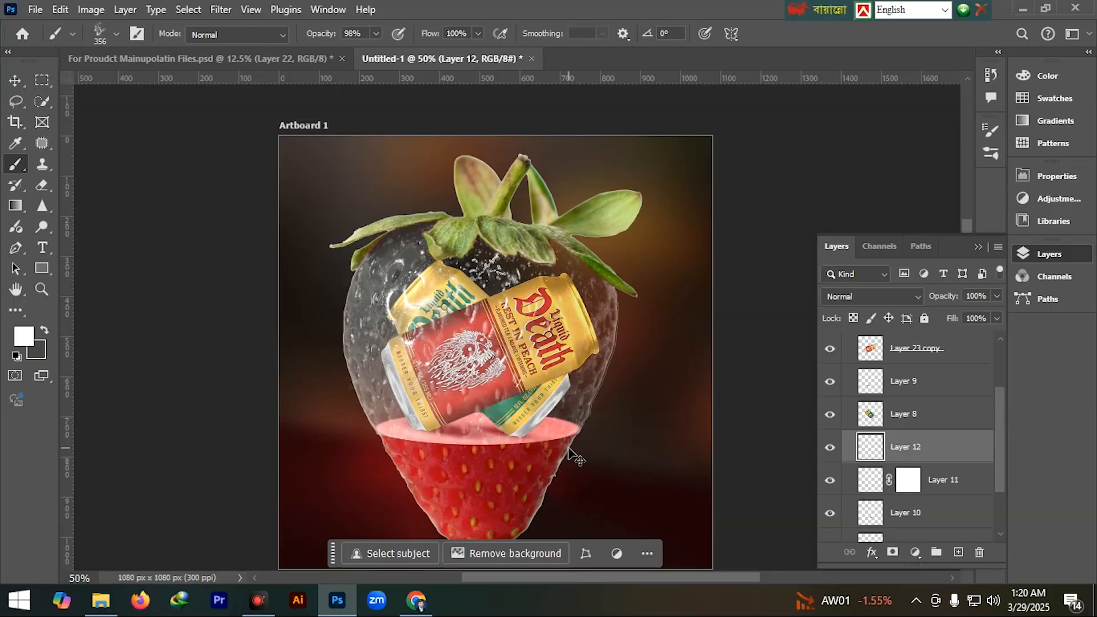
- Scale the new splash to about 170% and place it over the left side of the glass body
{"action": "key", "text": "ctrl+t"}
{"action": "left_click_drag", "start_coordinate": [550, 252], "coordinate": [638, 158]}
{"action": "left_click_drag", "start_coordinate": [522, 269], "coordinate": [444, 327]}
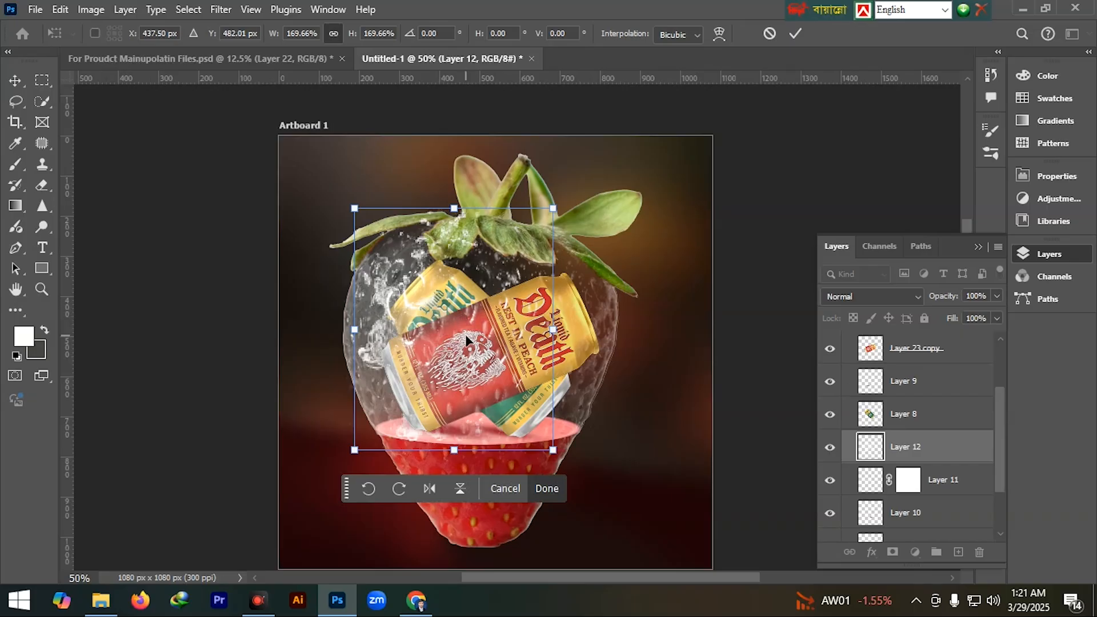
{"action": "key", "text": "Return"}
{"action": "key", "text": "b"}
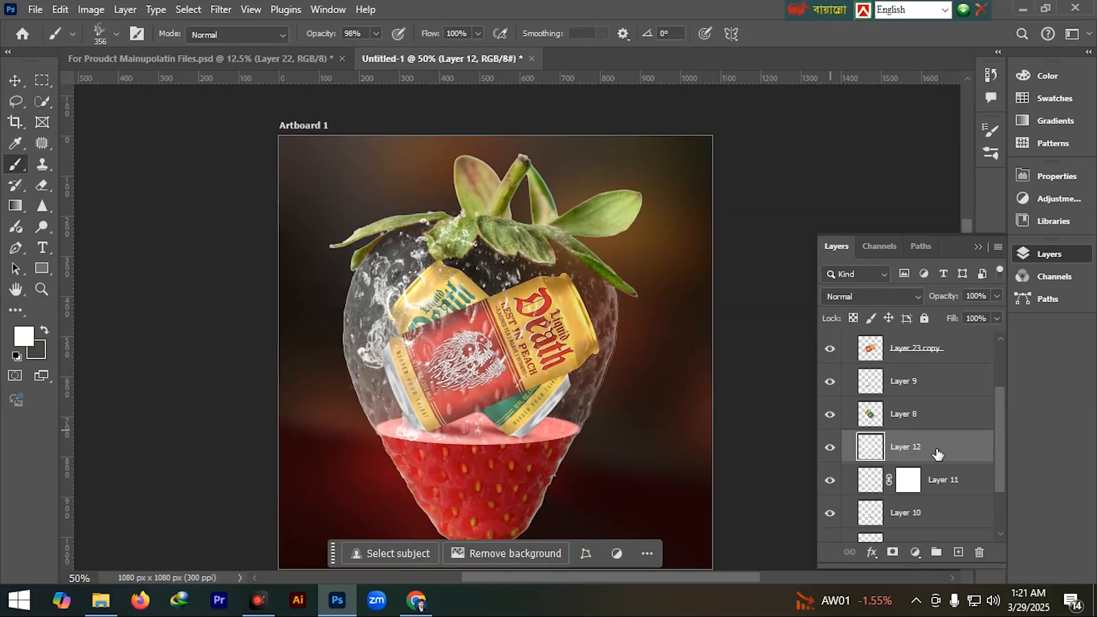
- Duplicate the splash layer and flip the copy horizontally
{"action": "key", "text": "ctrl+j"}
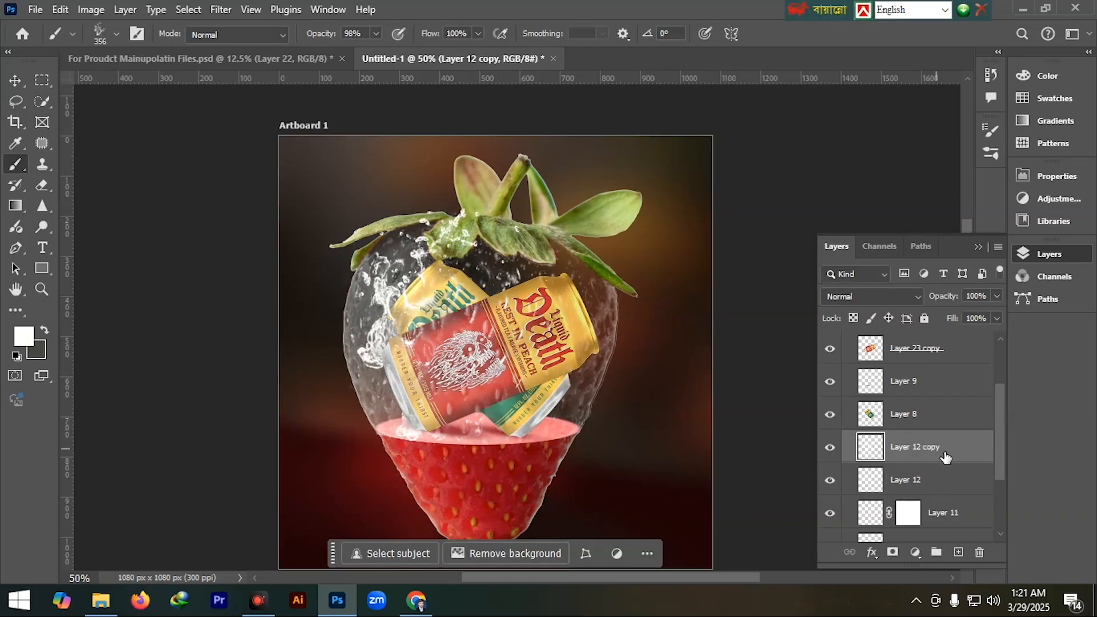
{"action": "key", "text": "ctrl+t"}
{"action": "right_click", "coordinate": [467, 310]}
{"action": "left_click", "coordinate": [523, 589]}
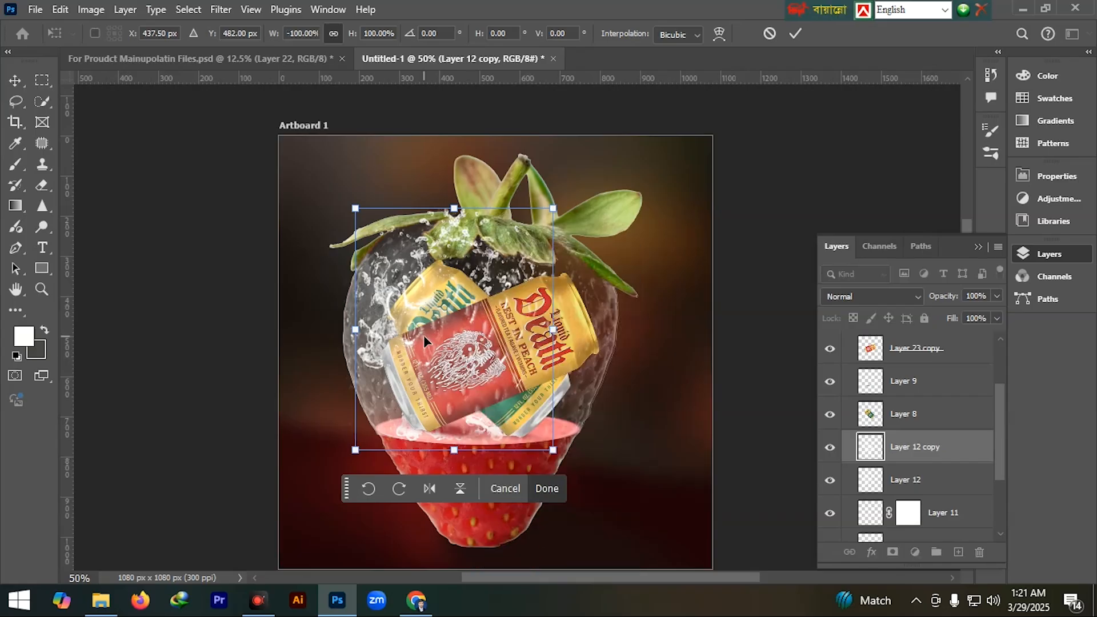
- Shift the flipped splash 150 px to the right side of the glass body and merge it with the original splash layer
{"action": "key", "text": "shift+Right"}
{"action": "key", "text": "shift+Right"}
{"action": "key", "text": "shift+Right"}
{"action": "key", "text": "shift+Right"}
{"action": "key", "text": "shift+Right"}
{"action": "key", "text": "shift+Right"}
{"action": "key", "text": "shift+Right"}
{"action": "key", "text": "shift+Right"}
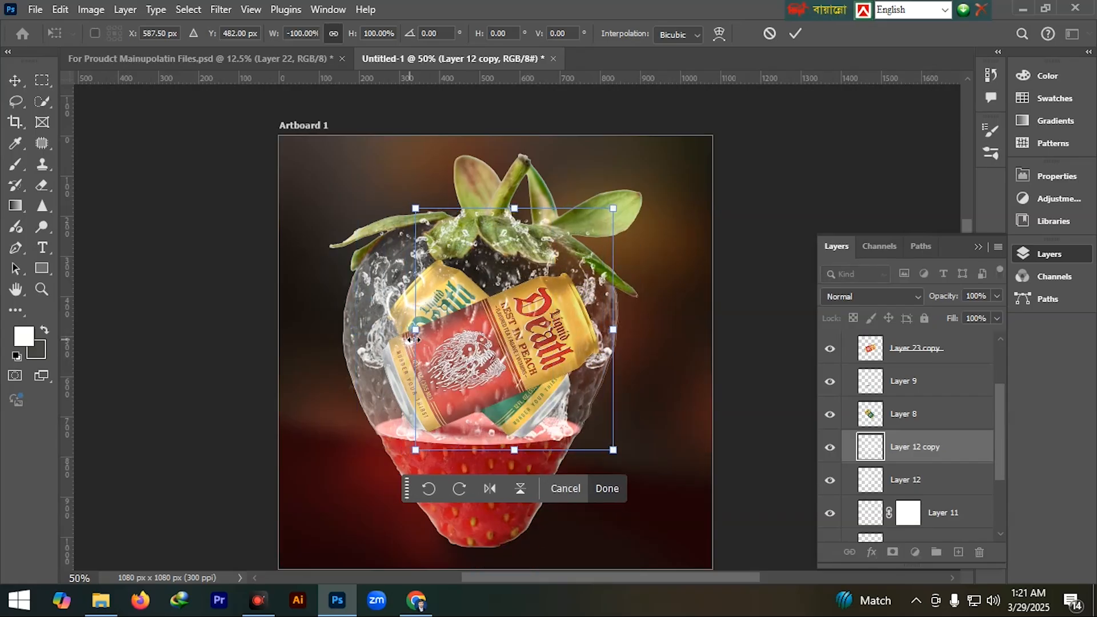
{"action": "key", "text": "Return"}
{"action": "key", "text": "ctrl+e"}
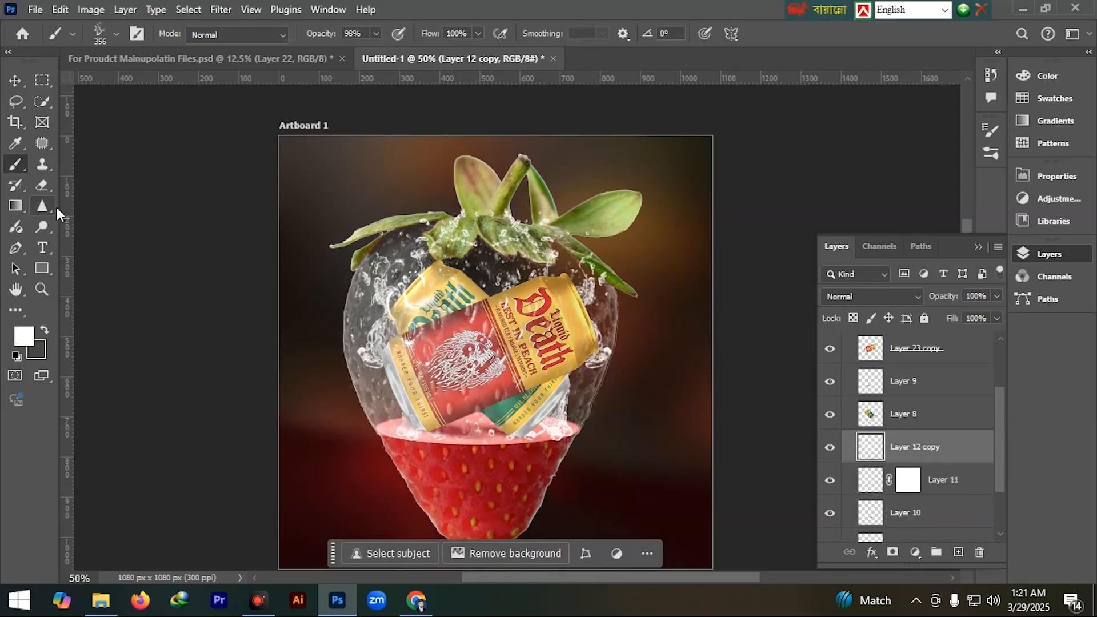
- Erase the lower parts of the merged splash near the strawberry's cut surface with a 352 px soft round eraser
{"action": "key", "text": "e"}
{"action": "left_click", "coordinate": [114, 40]}
{"action": "left_click", "coordinate": [88, 189]}
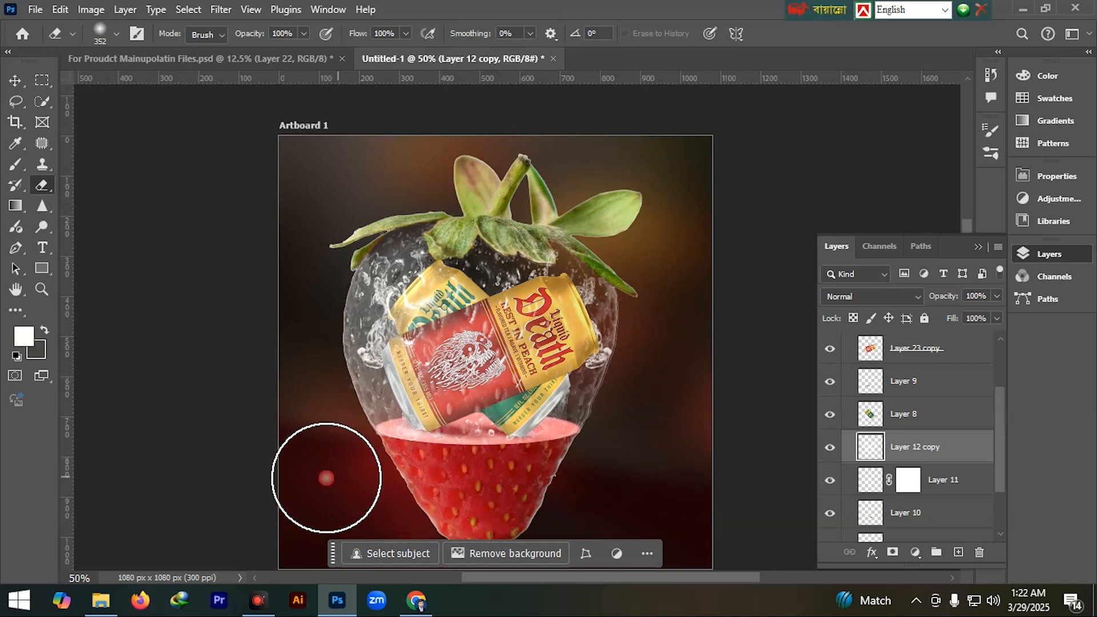
{"action": "left_click_drag", "start_coordinate": [565, 495], "coordinate": [554, 495]}
{"action": "mouse_move", "coordinate": [389, 498]}
{"action": "left_mouse_down"}
{"action": "mouse_move", "coordinate": [295, 385]}
{"action": "mouse_move", "coordinate": [296, 369]}
{"action": "left_mouse_up"}
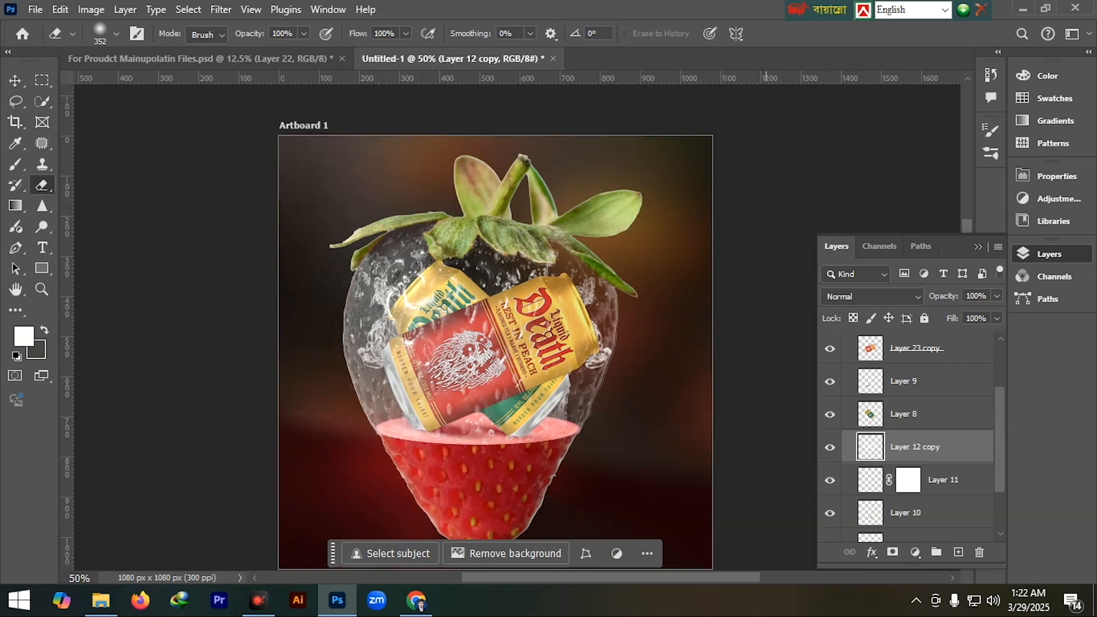
- Add a new layer above the merged splash and choose the 10784water_splash.jpg brush at 675 px for painting
{"action": "left_click", "coordinate": [958, 553]}
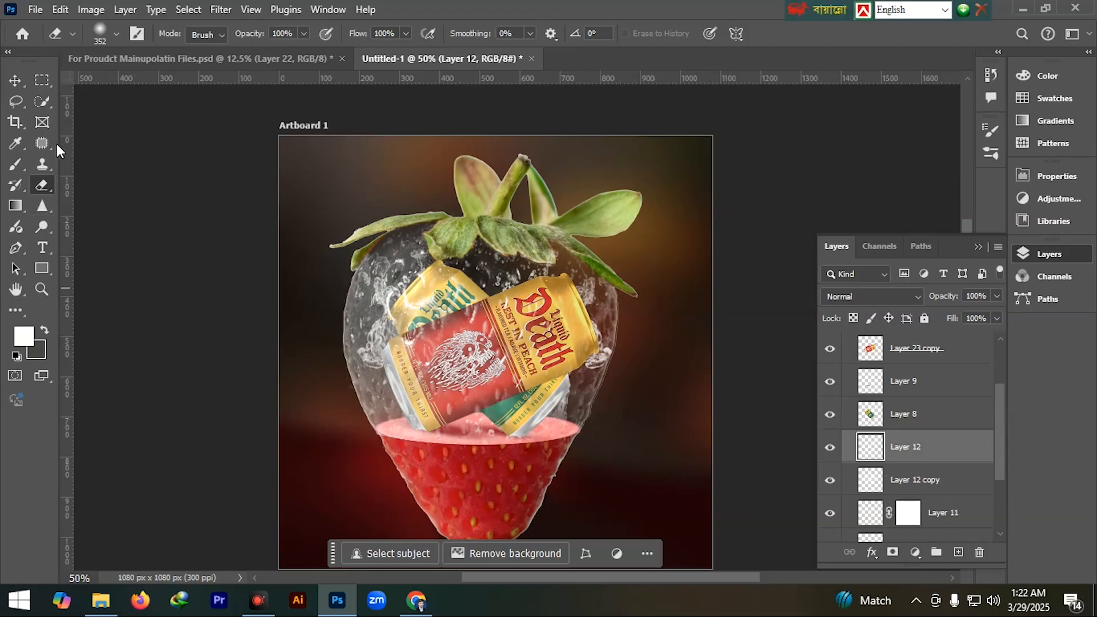
{"action": "left_click", "coordinate": [16, 166]}
{"action": "left_click", "coordinate": [116, 34]}
{"action": "key", "text": "period"}
{"action": "key", "text": "period"}
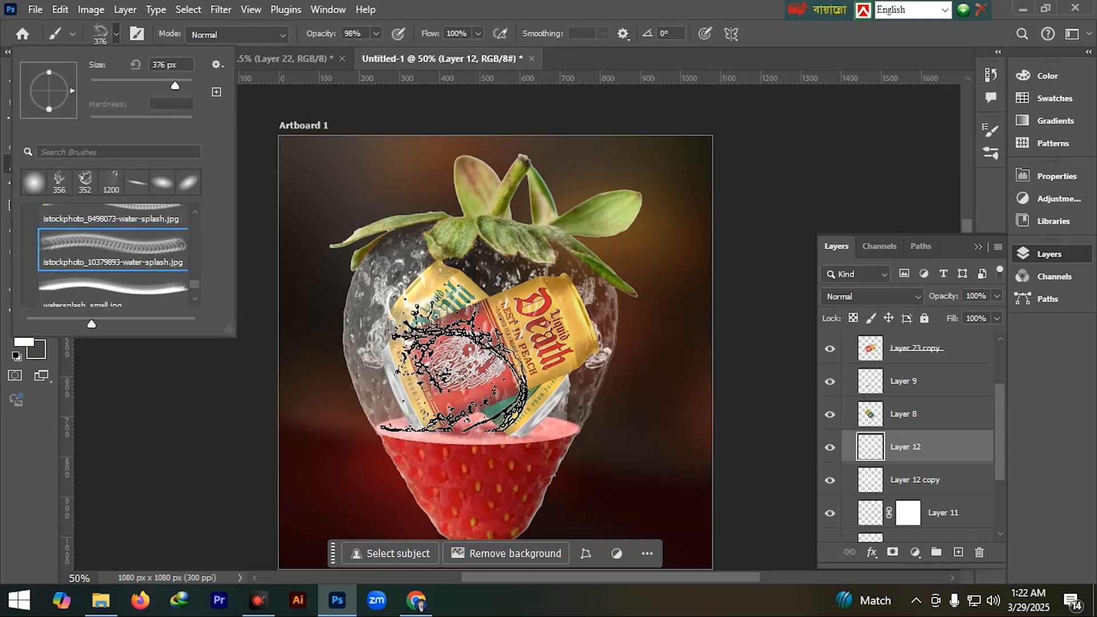
{"action": "scroll", "coordinate": [131, 269], "scroll_direction": "down", "scroll_amount": 1}
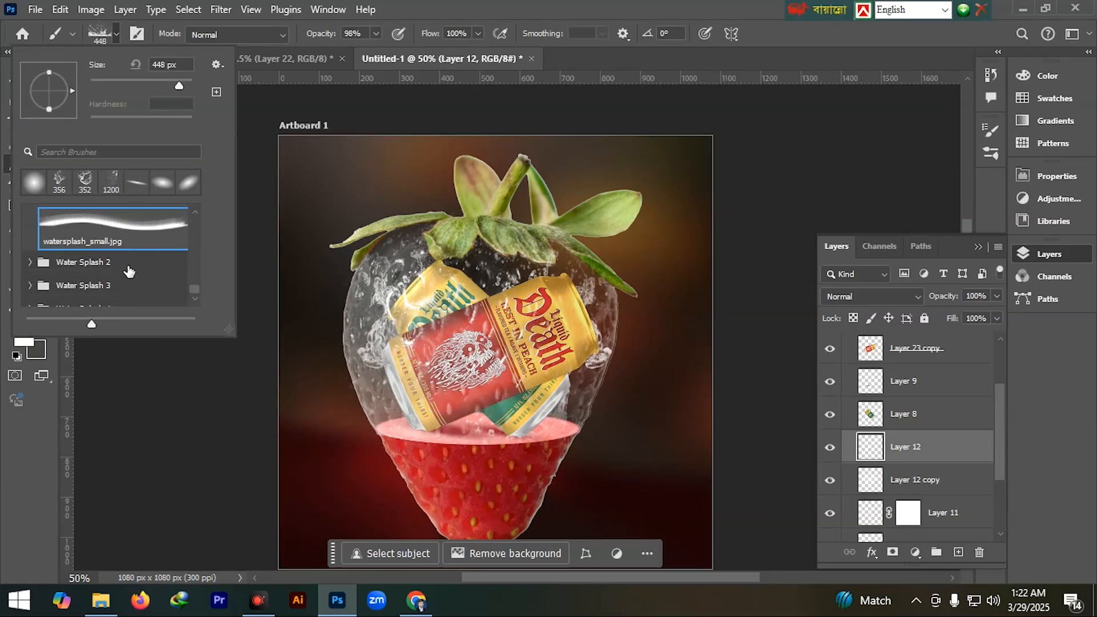
{"action": "scroll", "coordinate": [72, 265], "scroll_direction": "down", "scroll_amount": 2}
{"action": "left_click", "coordinate": [122, 286]}
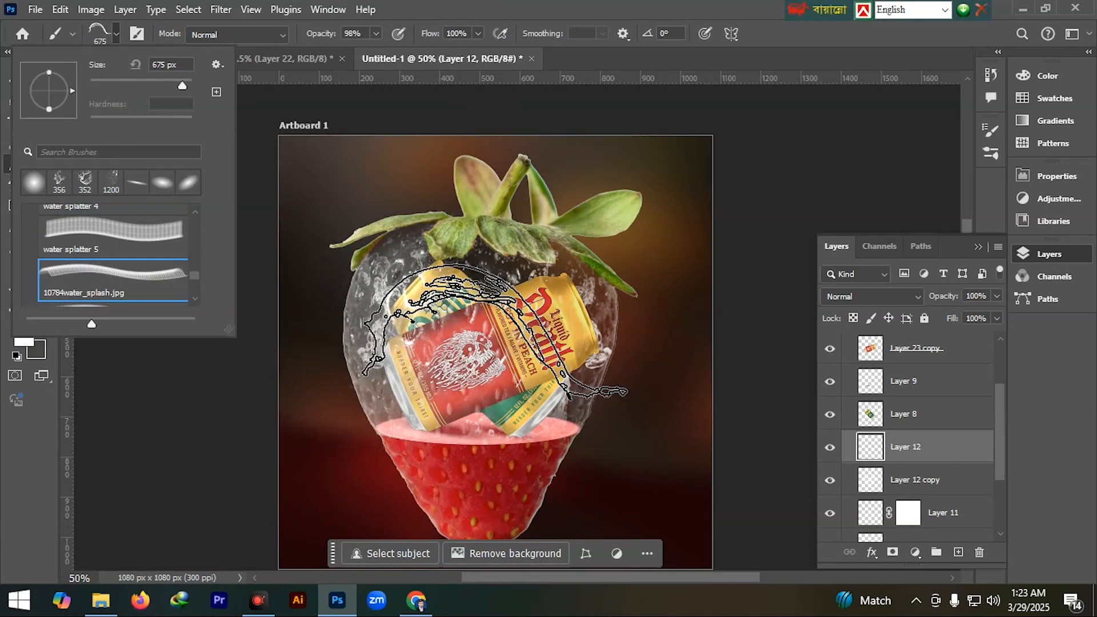
{"action": "key", "text": "Return"}
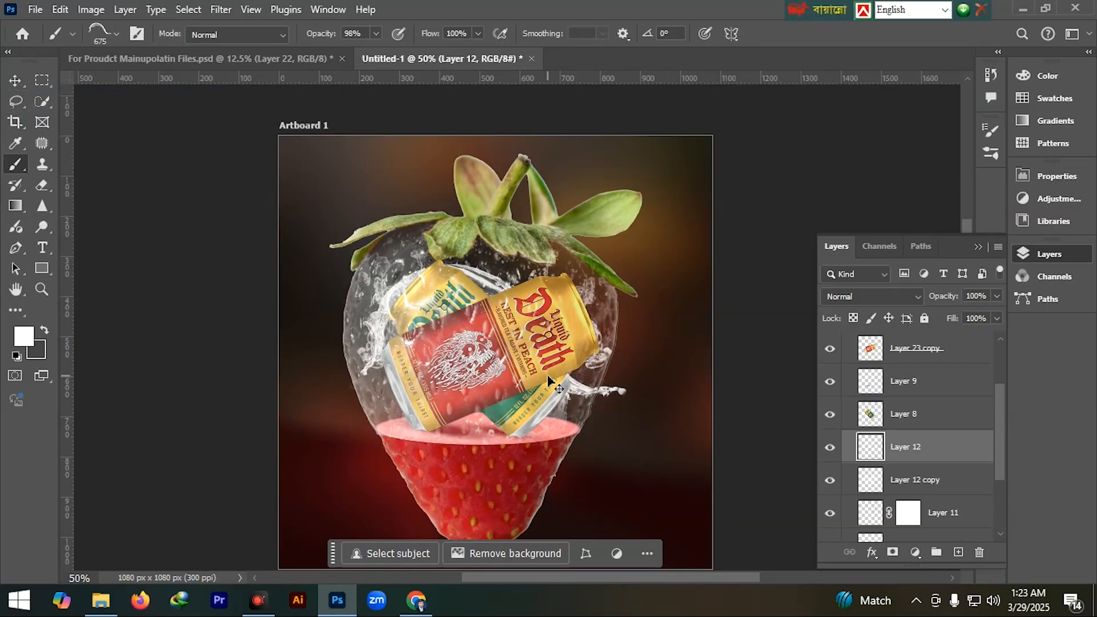
- Set the foreground color to light cyan and stamp the splash arc behind the cans on Layer 12
{"action": "left_click", "coordinate": [22, 336]}
{"action": "left_click", "coordinate": [511, 398]}
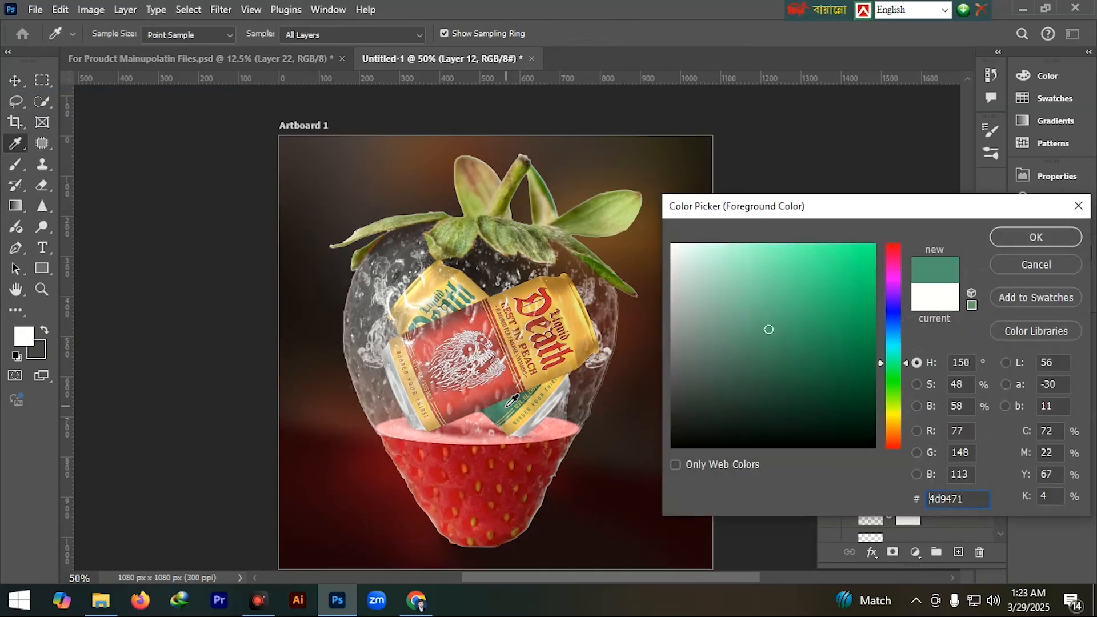
{"action": "left_click", "coordinate": [893, 345]}
{"action": "left_click", "coordinate": [716, 289]}
{"action": "left_click", "coordinate": [752, 263]}
{"action": "left_click", "coordinate": [1036, 236]}
{"action": "left_click", "coordinate": [503, 355]}
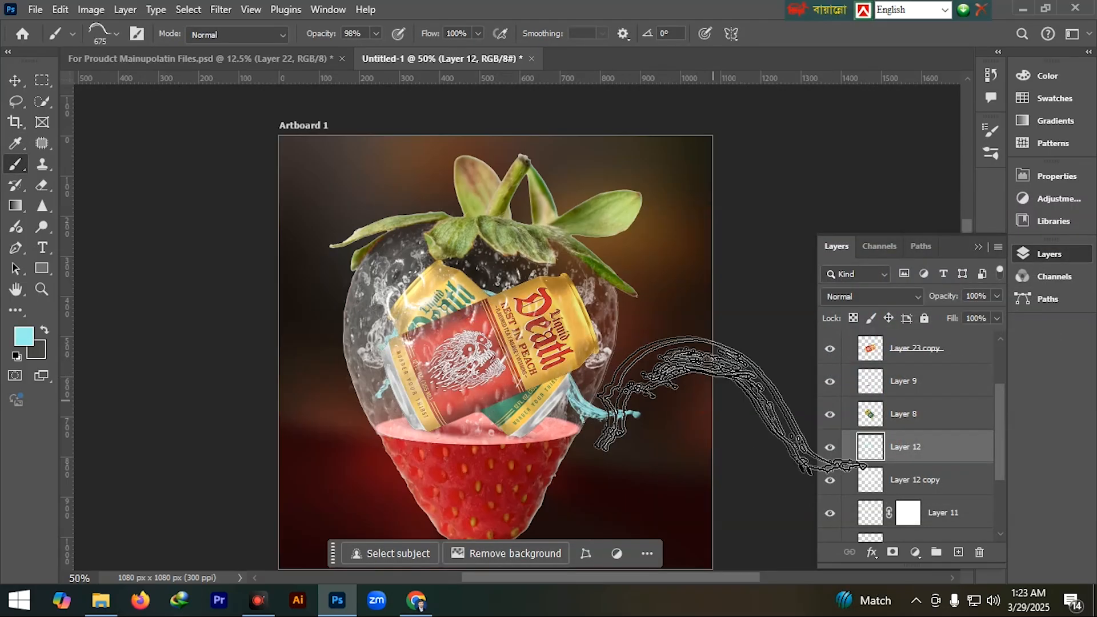
- Scale the cyan splash to about 67%, rotate it about 126° and fit it inside the glass body behind the cans
{"action": "left_click", "coordinate": [15, 80]}
{"action": "left_click_drag", "start_coordinate": [680, 246], "coordinate": [303, 365]}
{"action": "left_click_drag", "start_coordinate": [584, 429], "coordinate": [543, 432]}
{"action": "left_click_drag", "start_coordinate": [606, 358], "coordinate": [592, 371]}
{"action": "left_click_drag", "start_coordinate": [557, 415], "coordinate": [561, 418]}
{"action": "left_click_drag", "start_coordinate": [366, 222], "coordinate": [350, 398]}
{"action": "left_click_drag", "start_coordinate": [501, 394], "coordinate": [487, 373]}
{"action": "left_click_drag", "start_coordinate": [333, 391], "coordinate": [346, 370]}
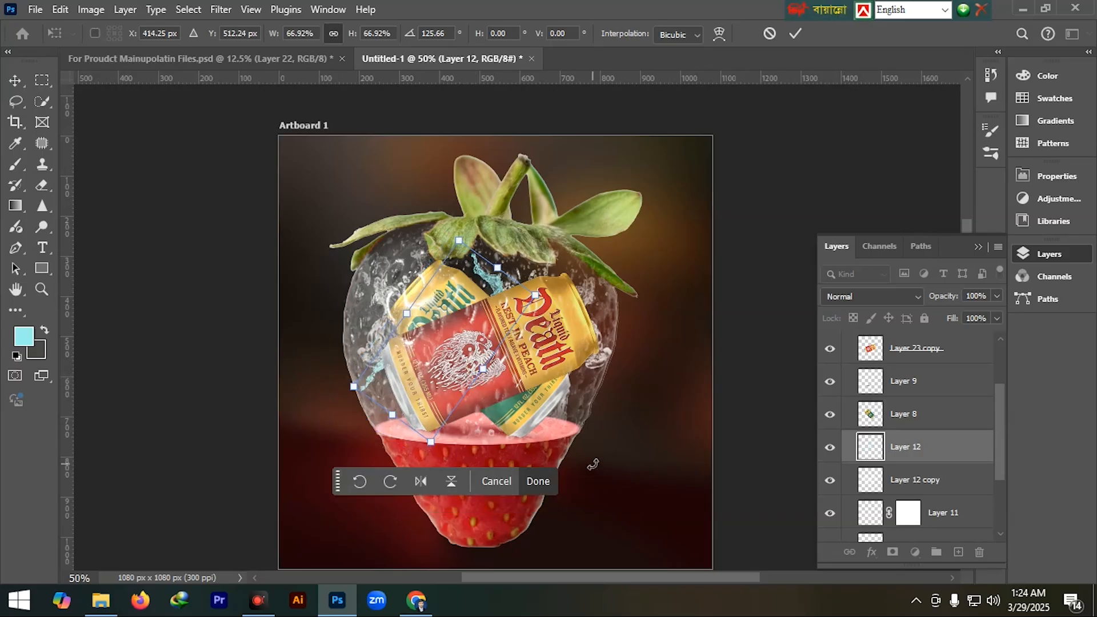
{"action": "left_click", "coordinate": [62, 126]}
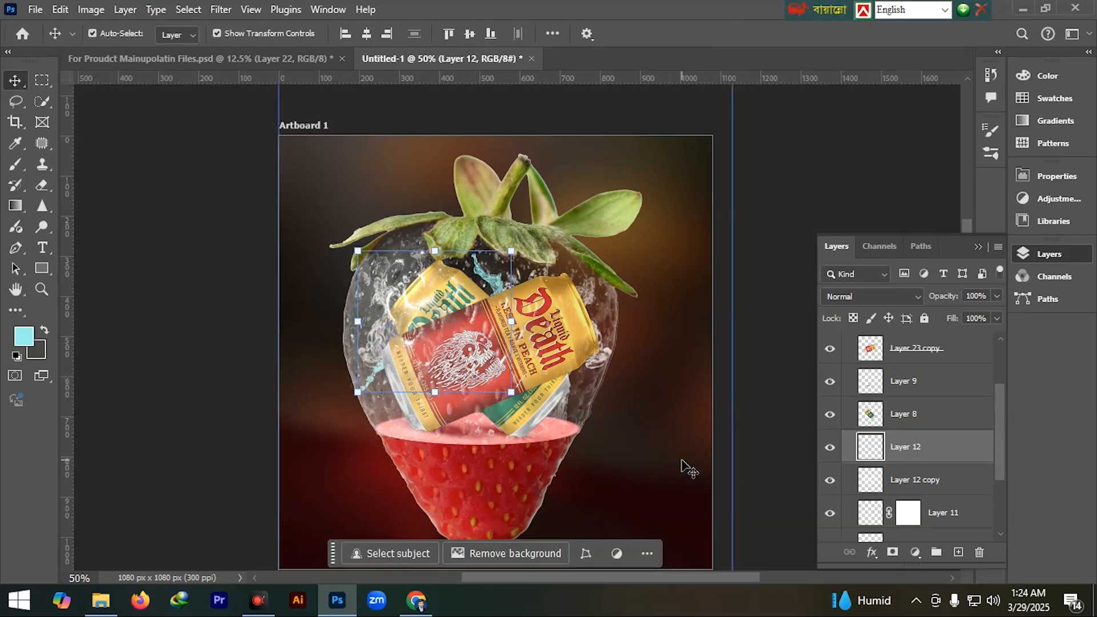
- Add a new layer above Layer 12 and choose the ist2_9899271-blue-water-splash.jpg brush at 352 px for painting
{"action": "key", "text": "b"}
{"action": "left_click", "coordinate": [115, 36]}
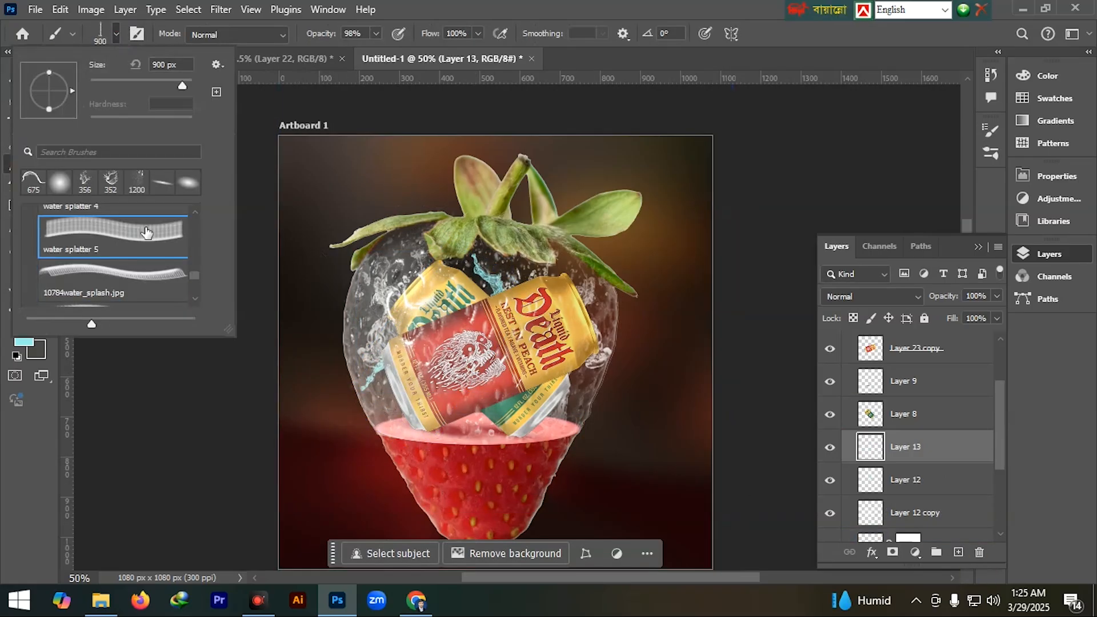
{"action": "scroll", "coordinate": [138, 240], "scroll_direction": "down", "scroll_amount": 3}
{"action": "left_click", "coordinate": [143, 283]}
{"action": "left_click", "coordinate": [140, 251]}
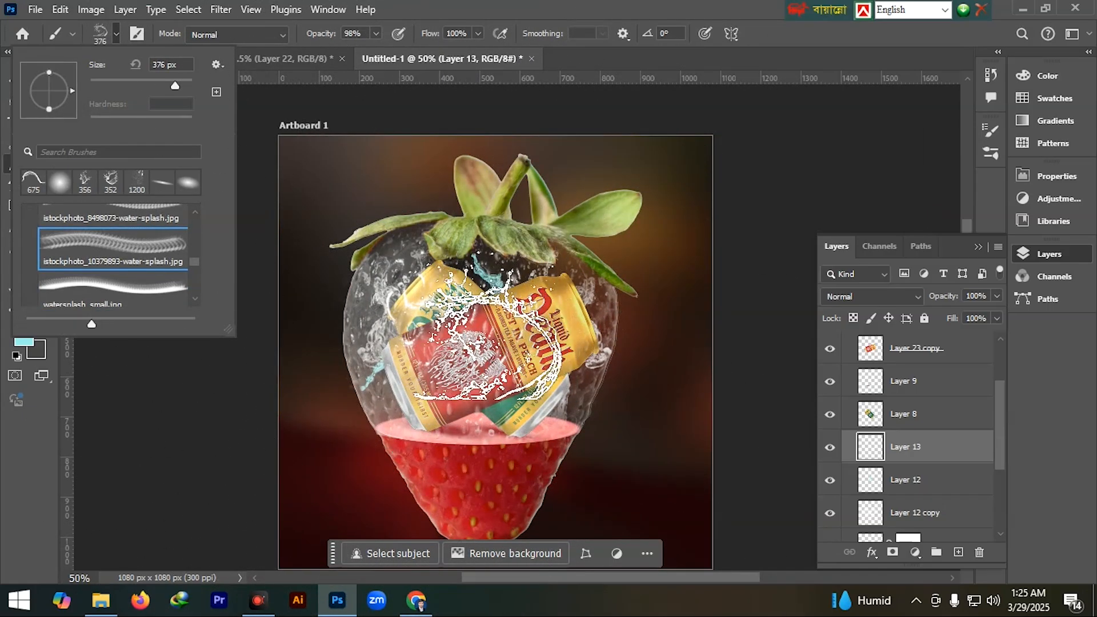
{"action": "scroll", "coordinate": [157, 259], "scroll_direction": "up", "scroll_amount": 2}
{"action": "left_click", "coordinate": [154, 245]}
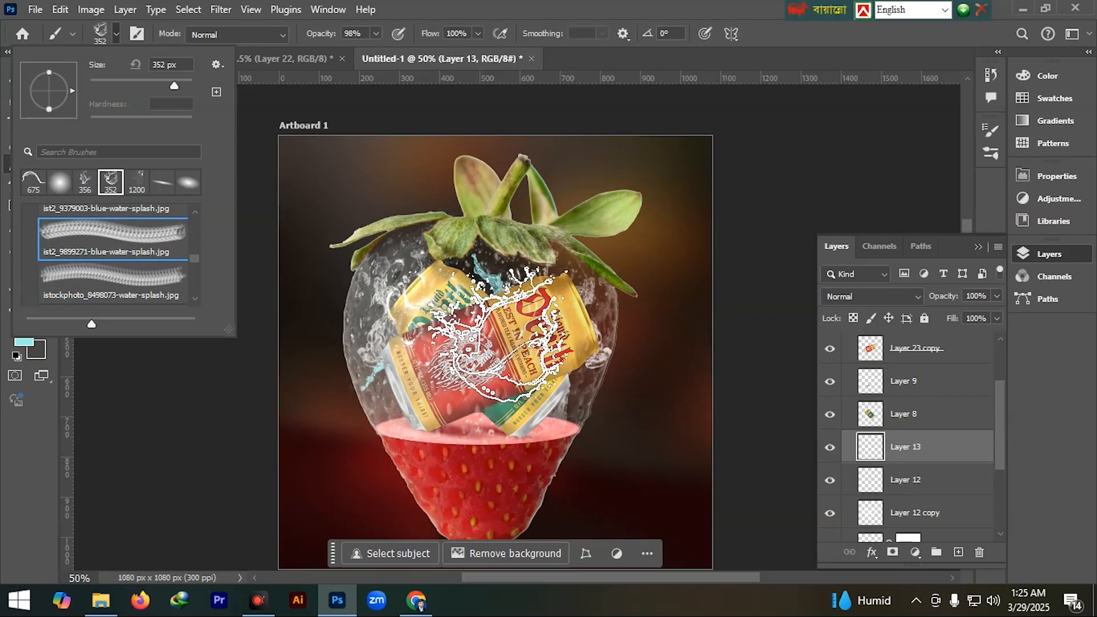
- Stamp a light cyan splash behind the cans on Layer 13 and scale it to about 124%
{"action": "left_click", "coordinate": [583, 343]}
{"action": "key", "text": "v"}
{"action": "left_click_drag", "start_coordinate": [566, 403], "coordinate": [594, 443]}
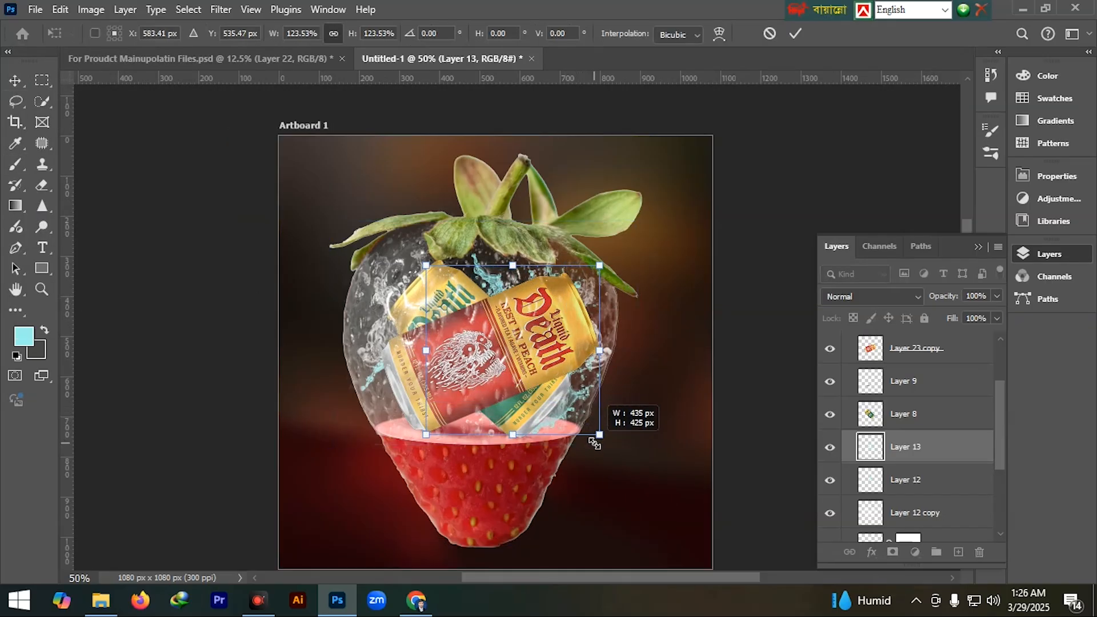
{"action": "left_click_drag", "start_coordinate": [596, 439], "coordinate": [599, 436]}
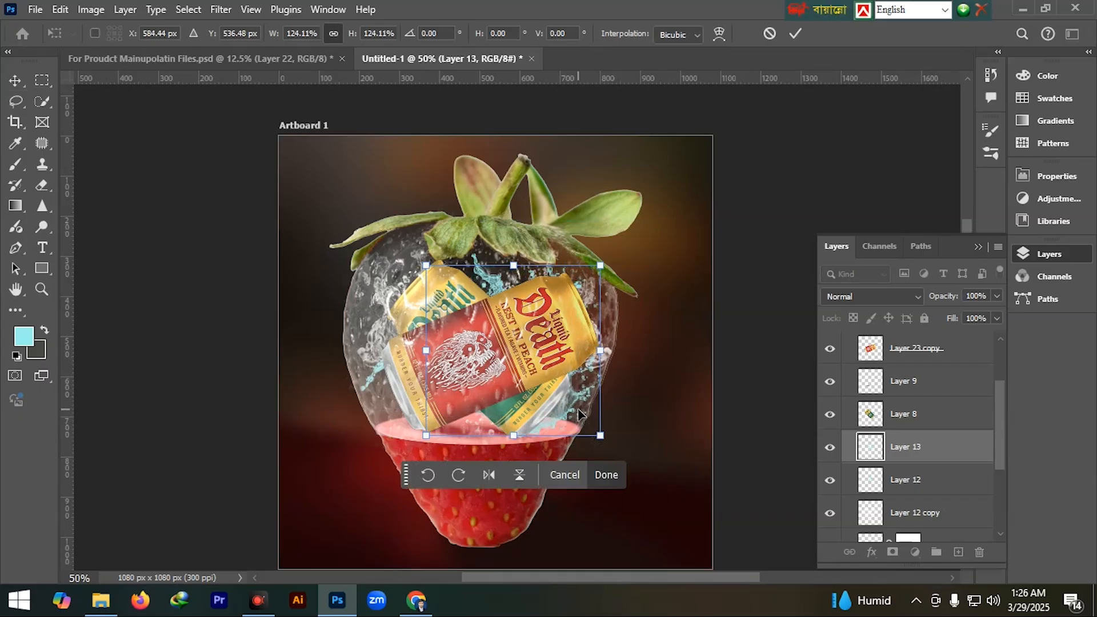
{"action": "key", "text": "Return"}
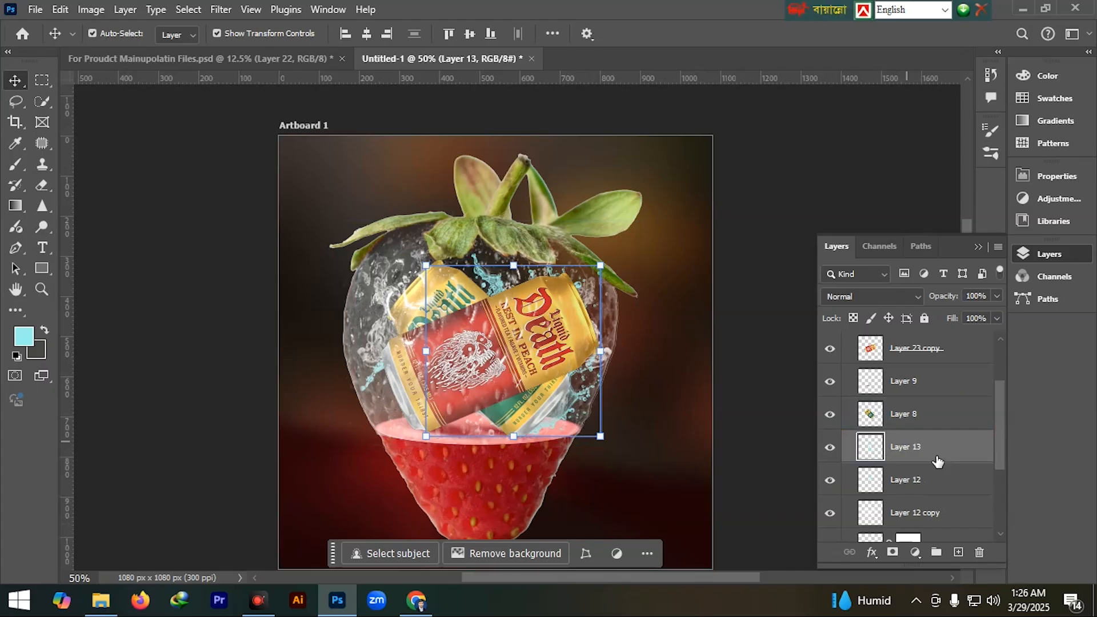
- Duplicate the Layer 13 splash and flip the copy horizontally
{"action": "key", "text": "ctrl+j"}
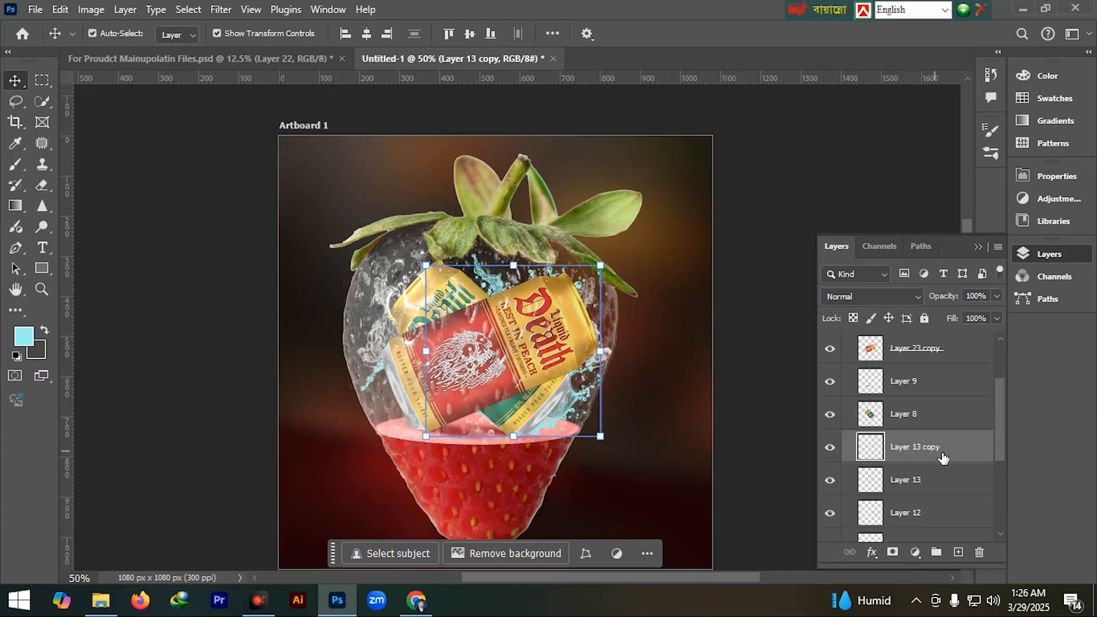
{"action": "key", "text": "ctrl+t"}
{"action": "right_click", "coordinate": [531, 380]}
{"action": "left_click", "coordinate": [572, 338]}
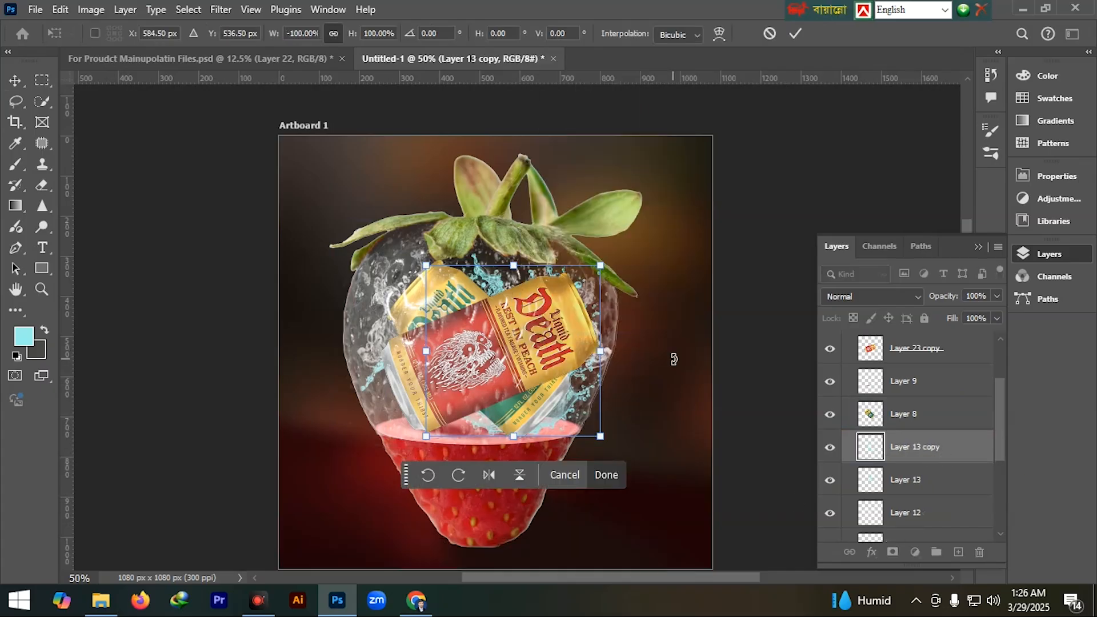
- Shift the flipped splash left to X 410.5 px inside the glass body and enlarge it to about 115%
{"action": "key", "text": "shift+Left"}
{"action": "key", "text": "shift+Left"}
{"action": "key", "text": "shift+Left"}
{"action": "key", "text": "shift+Left"}
{"action": "key", "text": "shift+Left"}
{"action": "key", "text": "shift+Left"}
{"action": "key", "text": "shift+Left"}
{"action": "key", "text": "shift+Left"}
{"action": "key", "text": "shift+Left"}
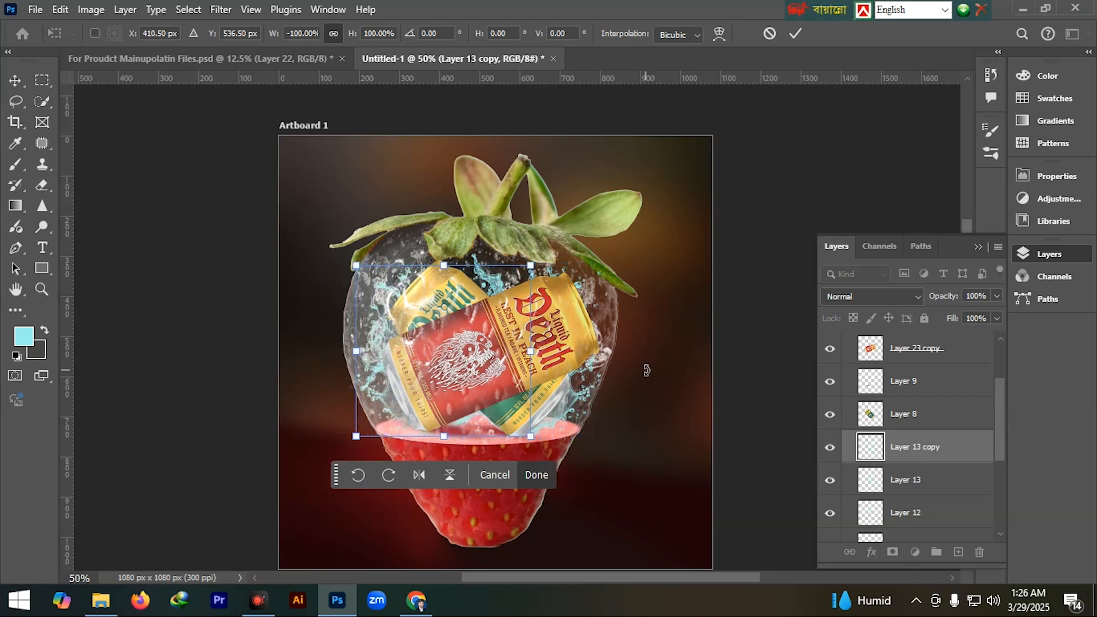
{"action": "left_click_drag", "start_coordinate": [445, 266], "coordinate": [444, 240]}
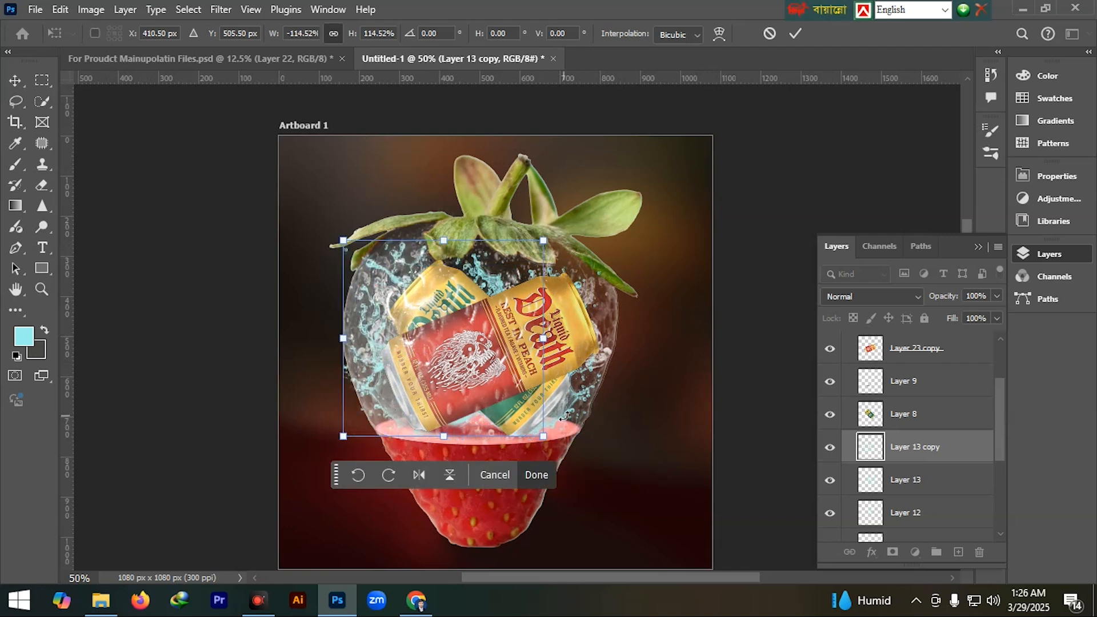
{"action": "key", "text": "Return"}
- Duplicate Layer 13 copy and merge Layer 13 copy with Layer 13 into one splash layer
{"action": "left_click", "coordinate": [948, 480]}
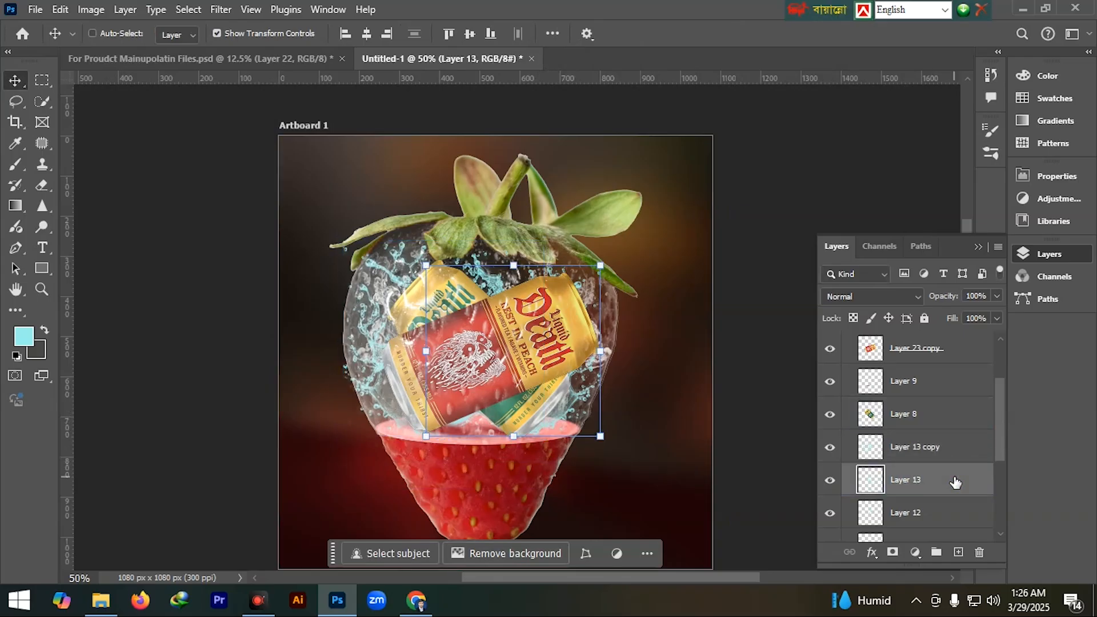
{"action": "left_click", "coordinate": [947, 447]}
{"action": "key", "text": "ctrl+j"}
{"action": "left_click", "coordinate": [947, 480]}
{"action": "left_click", "coordinate": [945, 517], "text": "ctrl"}
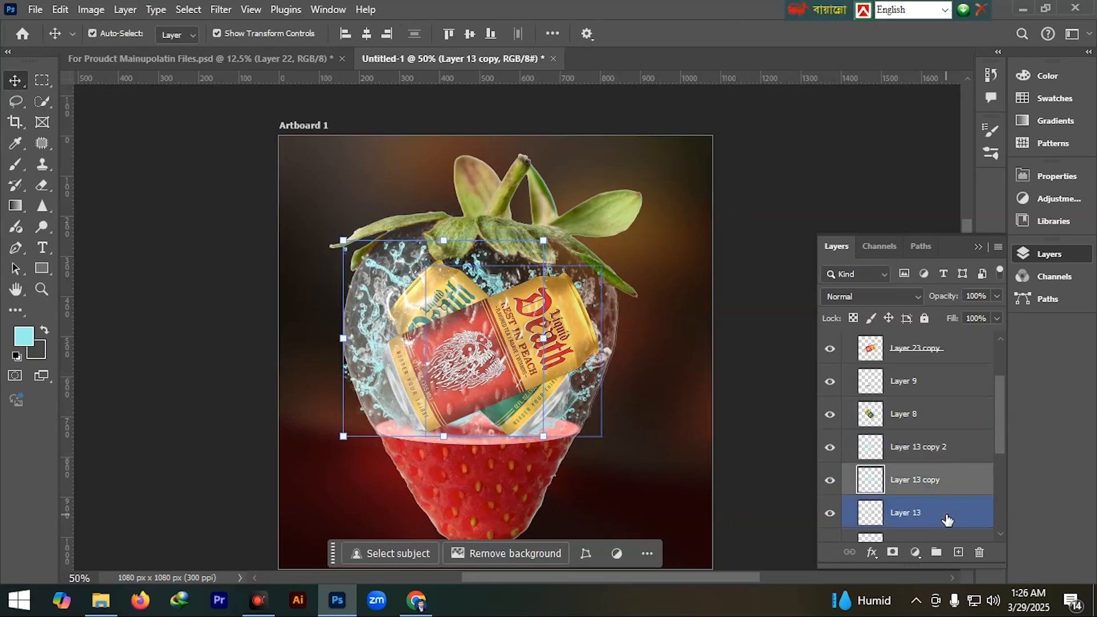
{"action": "key", "text": "ctrl+e"}
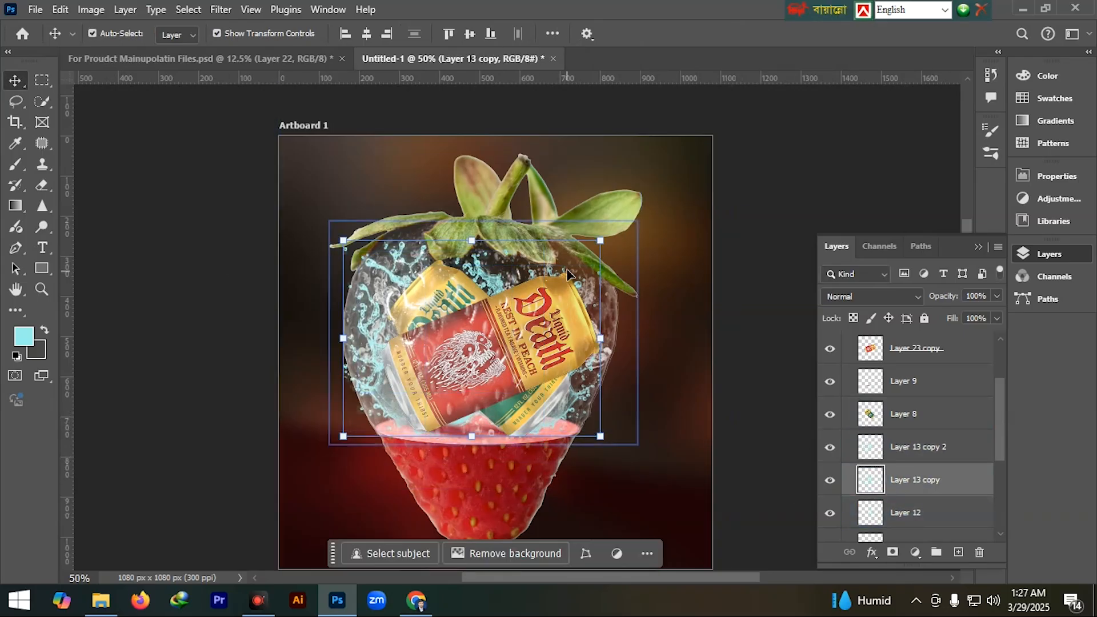
- Try the merged splash in front of the cans: raise its layer to the top of Artboard 1 and shrink it over them
{"action": "left_click_drag", "start_coordinate": [954, 480], "coordinate": [950, 350]}
{"action": "key", "text": "ctrl+alt+g"}
{"action": "key", "text": "ctrl+t"}
{"action": "left_click_drag", "start_coordinate": [600, 240], "coordinate": [623, 275]}
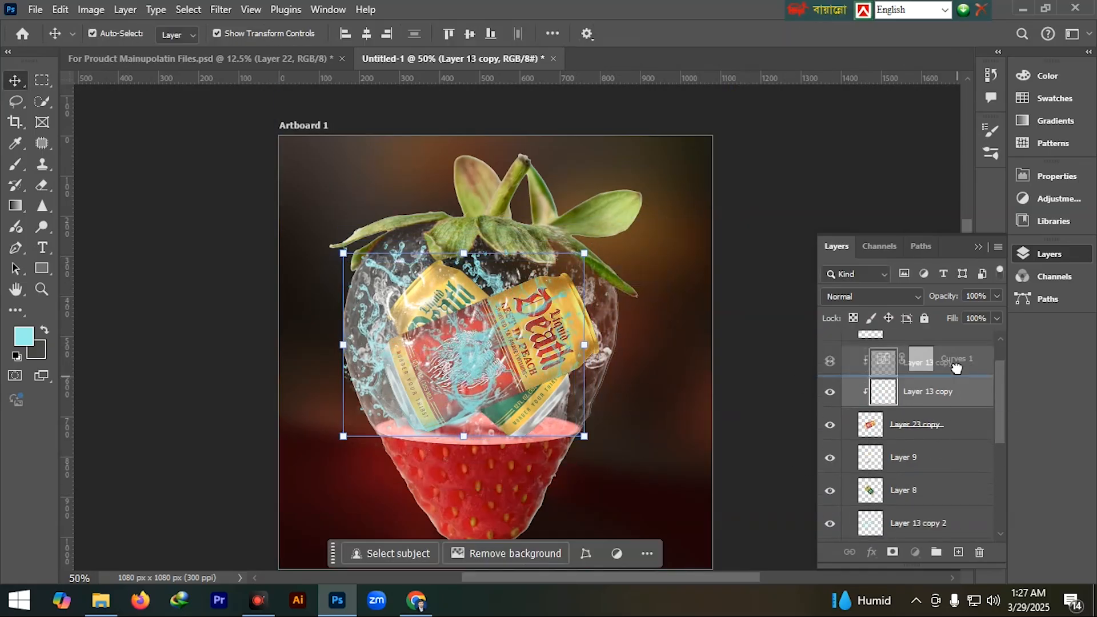
{"action": "key", "text": "ctrl+t"}
{"action": "left_click_drag", "start_coordinate": [600, 240], "coordinate": [548, 296]}
{"action": "left_click_drag", "start_coordinate": [447, 372], "coordinate": [503, 378]}
{"action": "scroll", "coordinate": [973, 402], "scroll_direction": "up", "scroll_amount": 1}
{"action": "left_click_drag", "start_coordinate": [973, 402], "coordinate": [943, 357]}
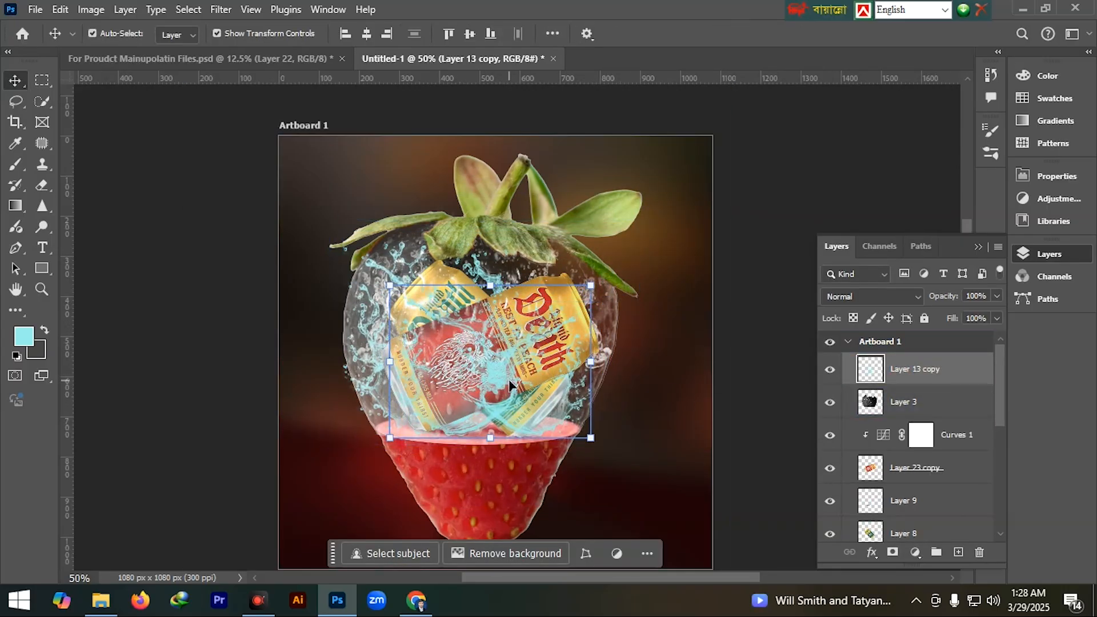
{"action": "mouse_move", "coordinate": [506, 393]}
{"action": "left_mouse_down"}
{"action": "mouse_move", "coordinate": [590, 433]}
{"action": "mouse_move", "coordinate": [495, 378]}
{"action": "left_mouse_up"}
- Apply a dark red Color Overlay to the splash in front of the cans
{"action": "double_click", "coordinate": [966, 369]}
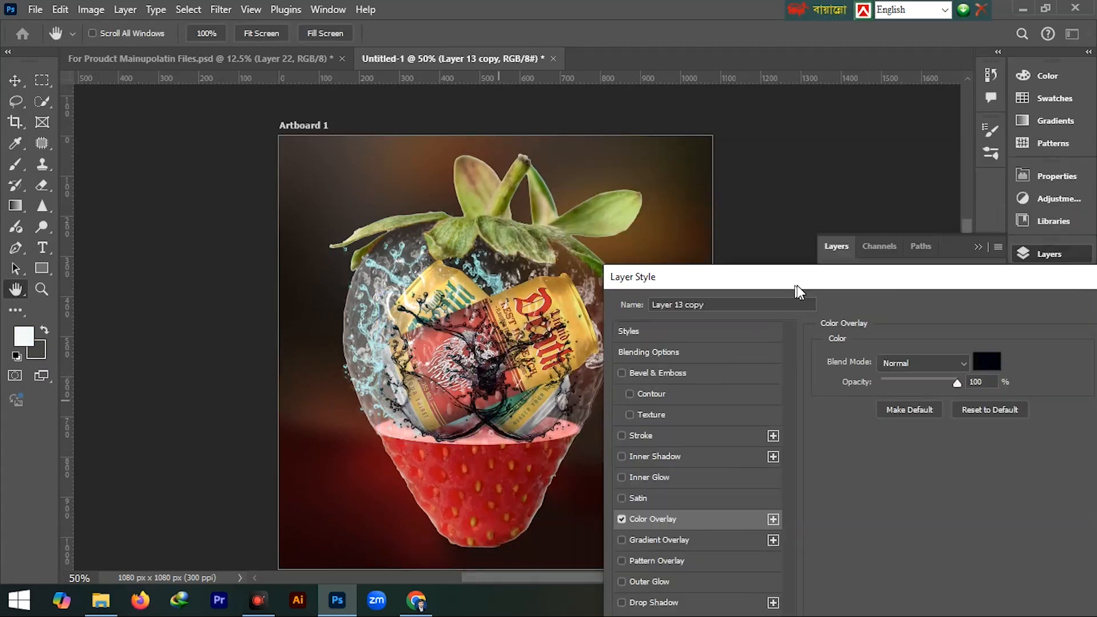
{"action": "left_click_drag", "start_coordinate": [796, 289], "coordinate": [840, 263]}
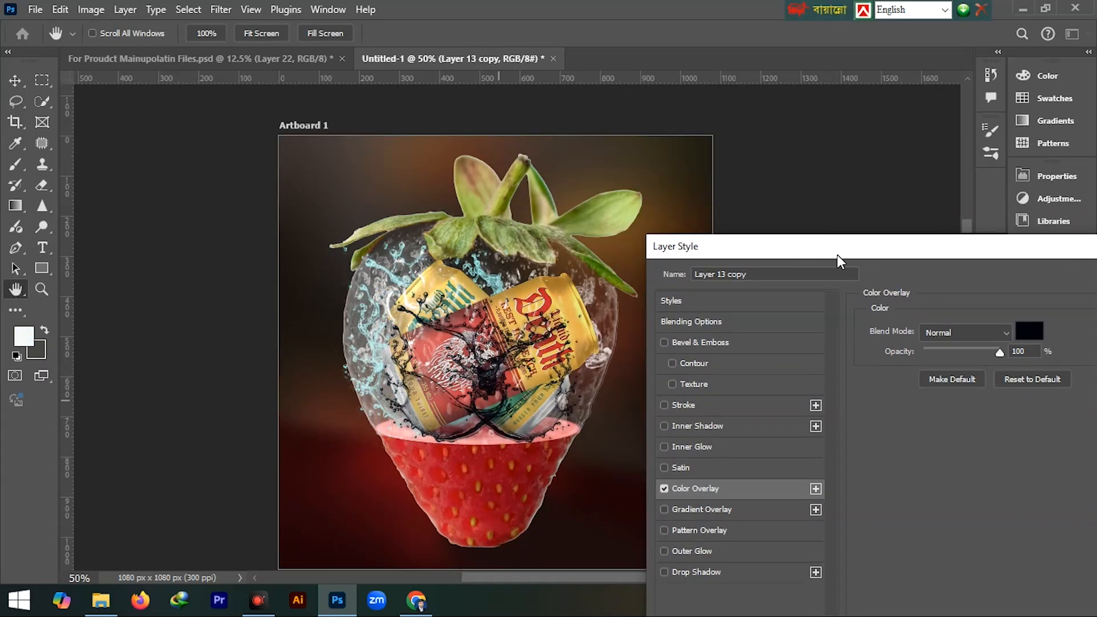
{"action": "left_click", "coordinate": [1024, 427]}
{"action": "left_click", "coordinate": [535, 458]}
{"action": "left_click", "coordinate": [522, 453]}
{"action": "left_click", "coordinate": [538, 461]}
{"action": "left_click", "coordinate": [1036, 237]}
{"action": "left_click", "coordinate": [1036, 262]}
- Try the red splash at about 126% over the cans and delete its layer
{"action": "key", "text": "ctrl+t"}
{"action": "left_click_drag", "start_coordinate": [446, 361], "coordinate": [496, 362]}
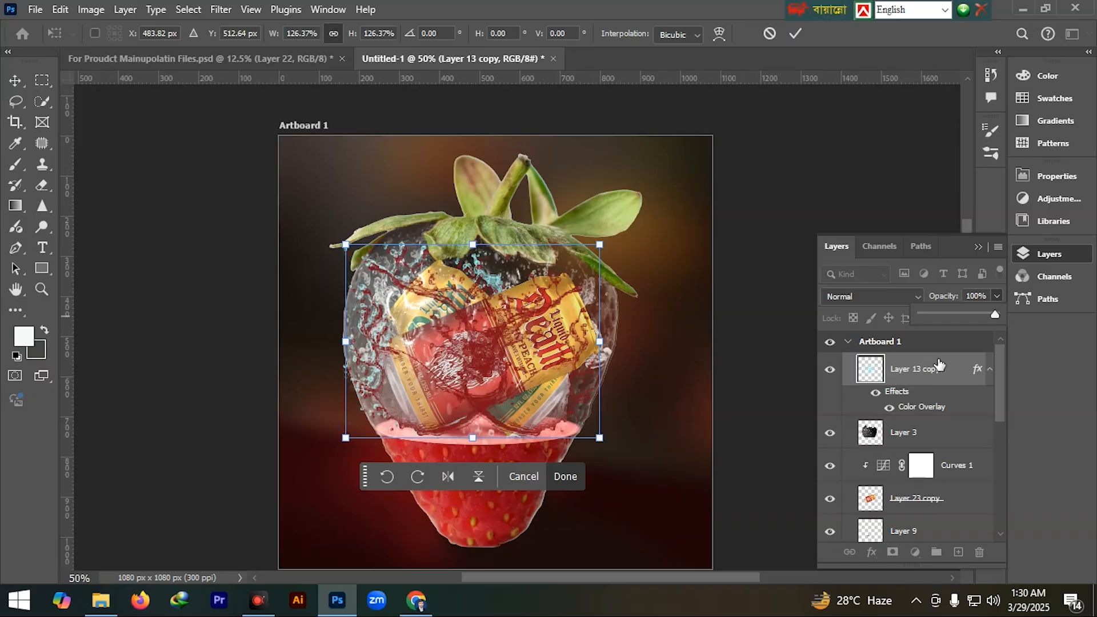
{"action": "key", "text": "Return"}
{"action": "key", "text": "Delete"}
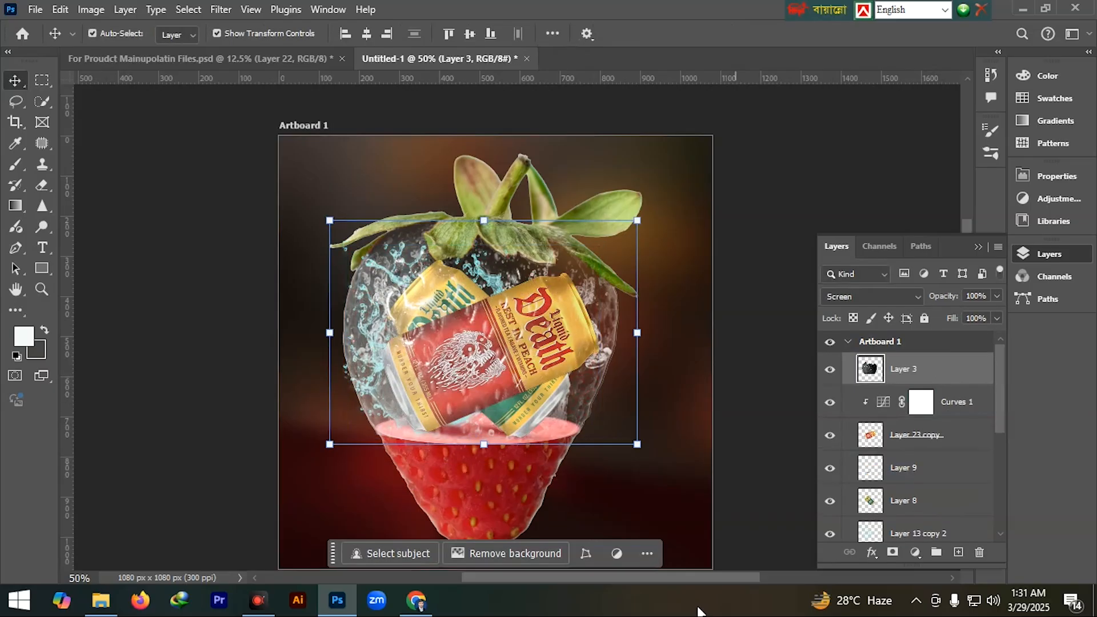
- Group the can layers from Curves 1 down to Layer 8 and name the group CAN
{"action": "key", "text": "ctrl+minus"}
{"action": "left_click", "coordinate": [987, 406]}
{"action": "scroll", "coordinate": [988, 423], "scroll_direction": "down", "scroll_amount": 3}
{"action": "left_click", "coordinate": [986, 426]}
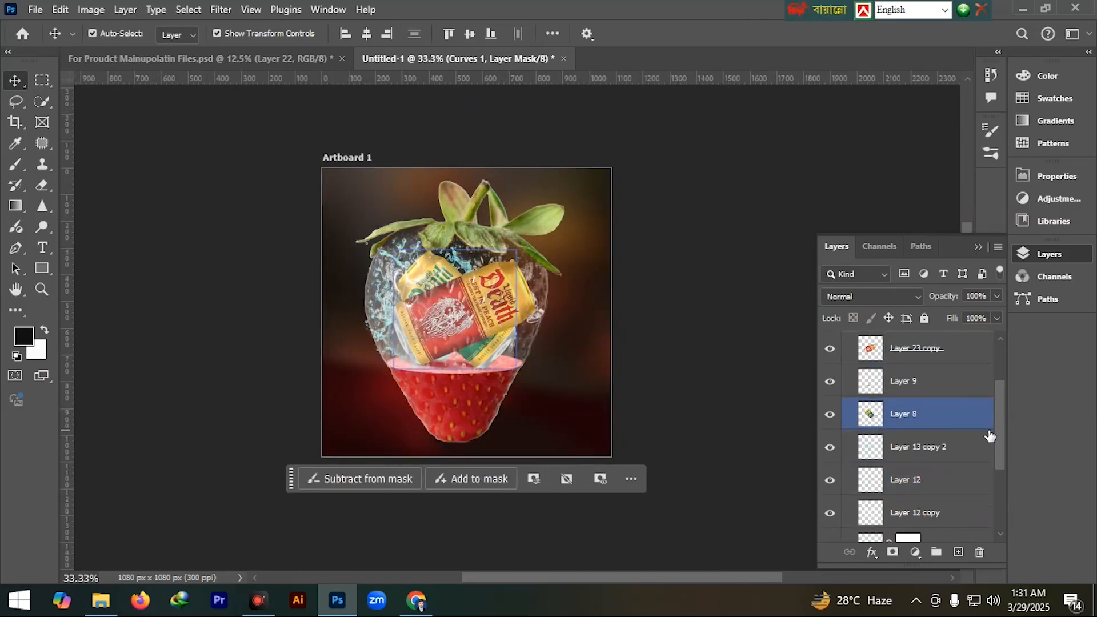
{"action": "left_click", "coordinate": [971, 416], "text": "shift"}
{"action": "key", "text": "ctrl+g"}
{"action": "double_click", "coordinate": [903, 341]}
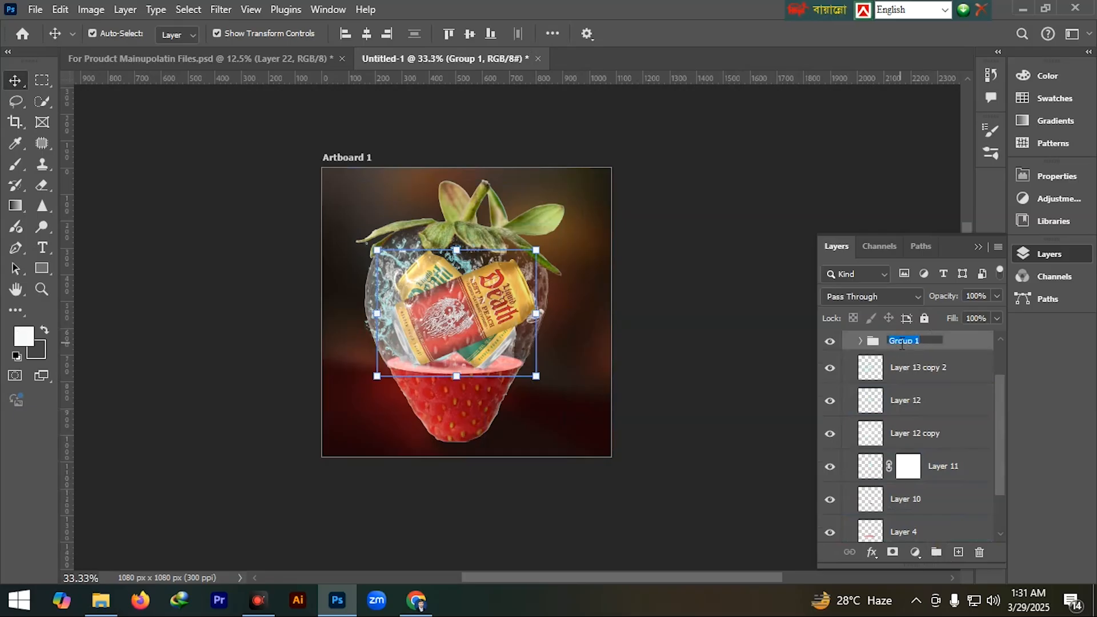
{"action": "left_click", "coordinate": [906, 400]}
{"action": "left_click", "coordinate": [962, 465]}
{"action": "scroll", "coordinate": [960, 469], "scroll_direction": "down", "scroll_amount": 1}
{"action": "left_click", "coordinate": [956, 467]}
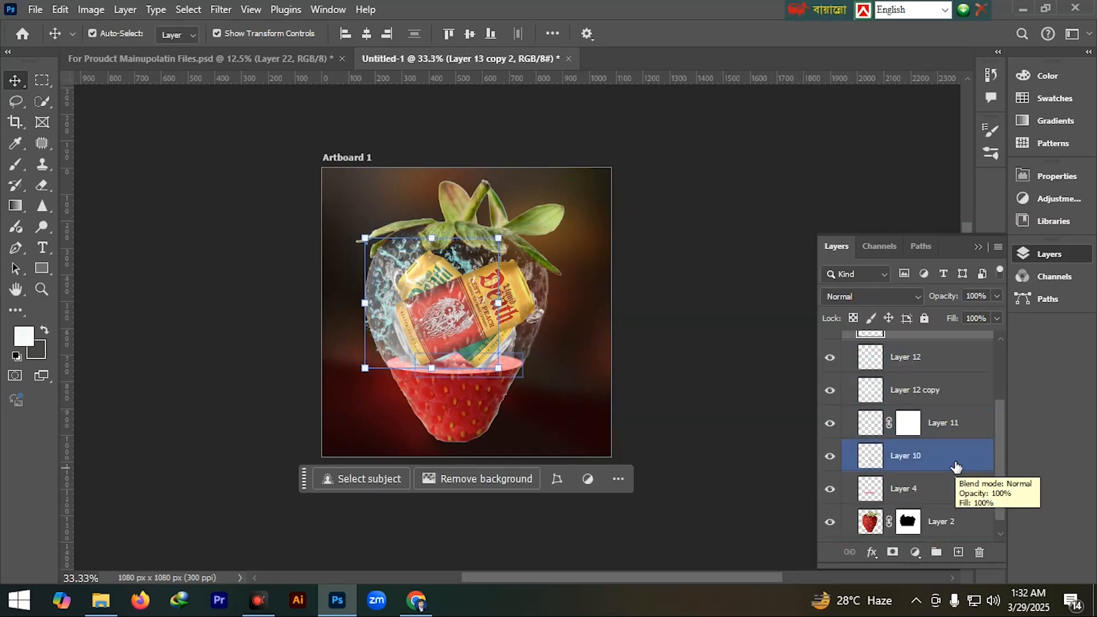
{"action": "left_click", "coordinate": [964, 461]}
{"action": "scroll", "coordinate": [966, 461], "scroll_direction": "up", "scroll_amount": 3}
{"action": "left_click", "coordinate": [980, 421], "text": "shift"}
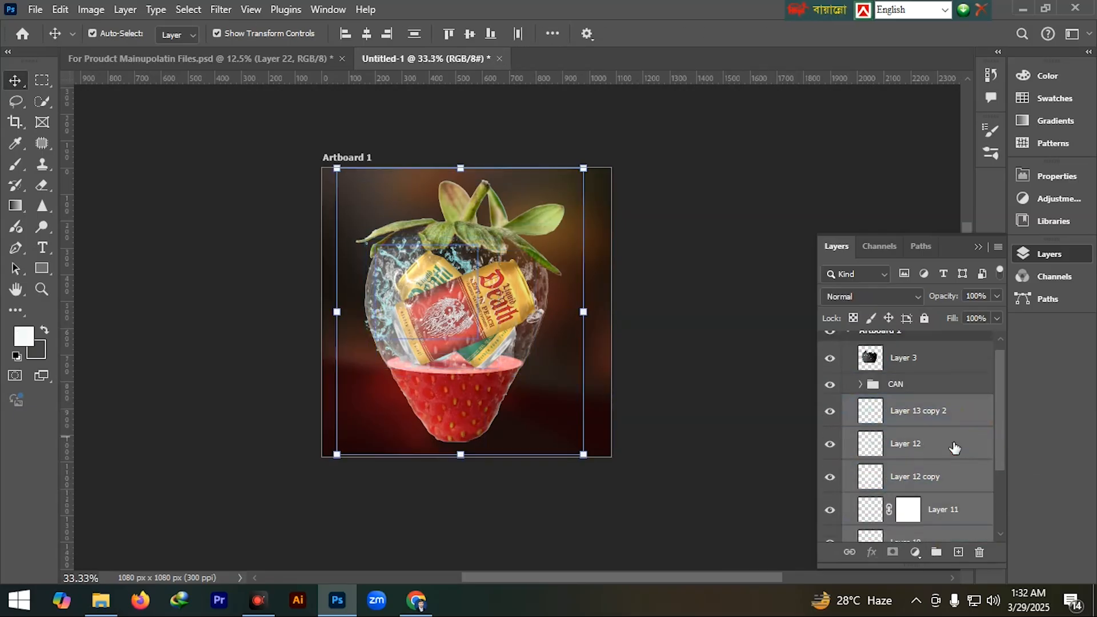
- Group the splash layers from Layer 13 copy 2 down to Layer 11 and name the group Water Splash
{"action": "left_click", "coordinate": [930, 415]}
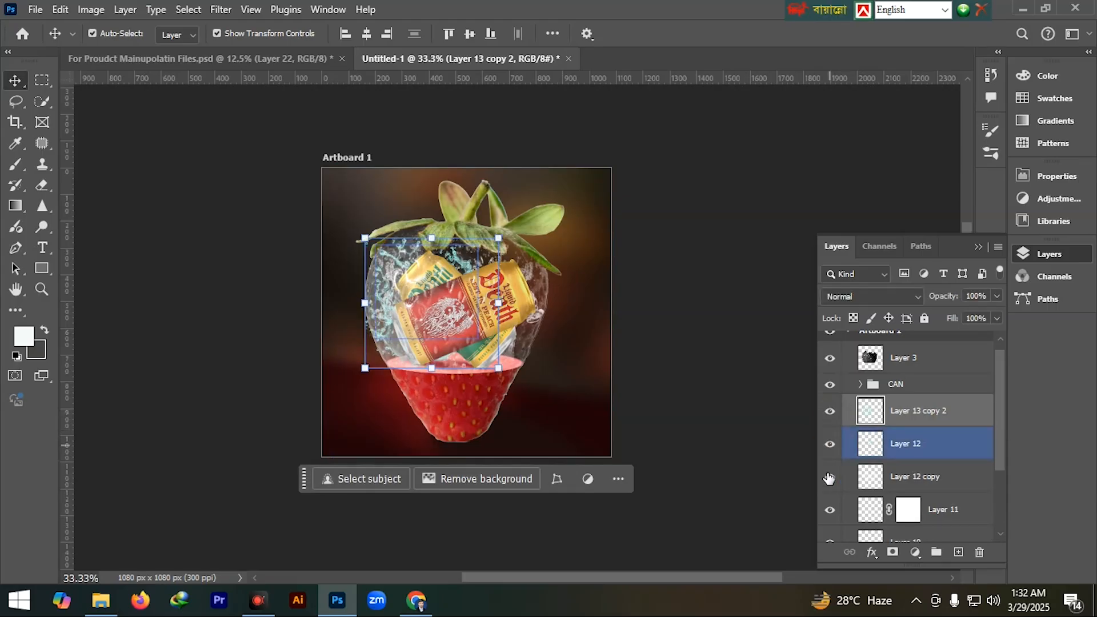
{"action": "scroll", "coordinate": [831, 515], "scroll_direction": "down", "scroll_amount": 1}
{"action": "left_click", "coordinate": [955, 488]}
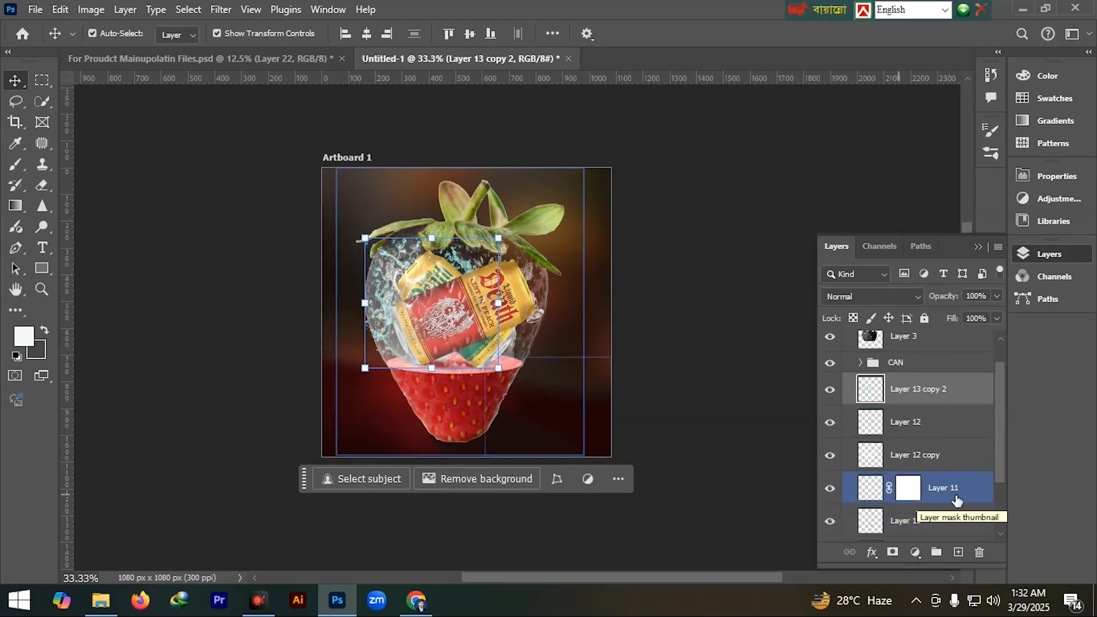
{"action": "left_click", "coordinate": [920, 389], "text": "shift"}
{"action": "key", "text": "ctrl+g"}
{"action": "double_click", "coordinate": [909, 412]}
{"action": "type", "text": "Wate"}
{"action": "left_click", "coordinate": [901, 441]}
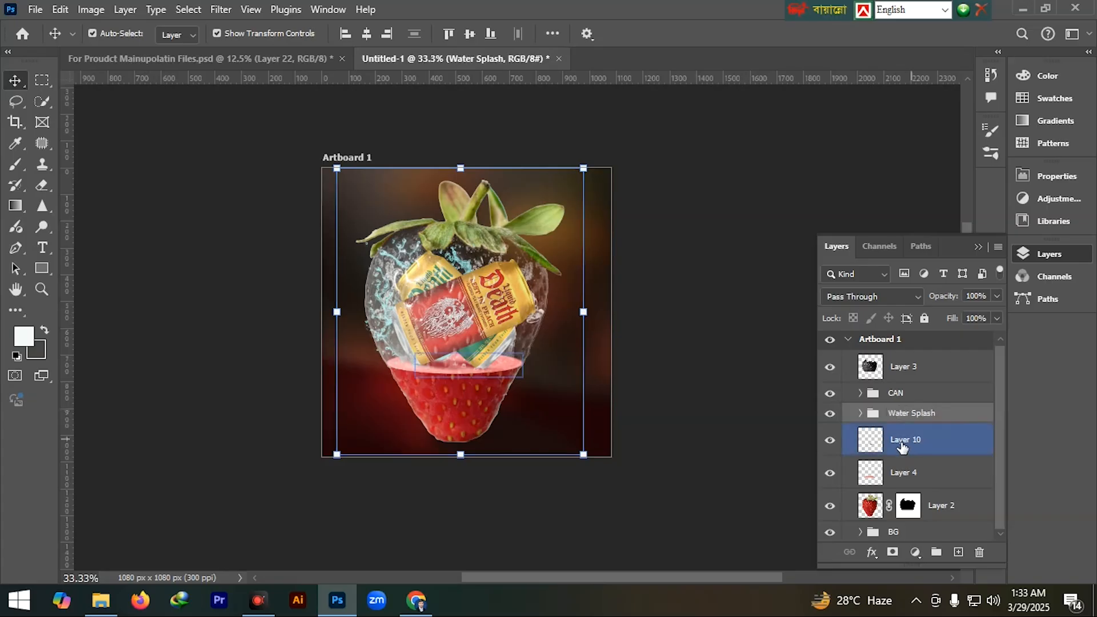
- Rename Layer 10 as Shadow and Layer 4 as Insige Layer
{"action": "double_click", "coordinate": [920, 448]}
{"action": "type", "text": "Shad"}
{"action": "key", "text": "Return"}
{"action": "left_click", "coordinate": [908, 472]}
{"action": "double_click", "coordinate": [902, 474]}
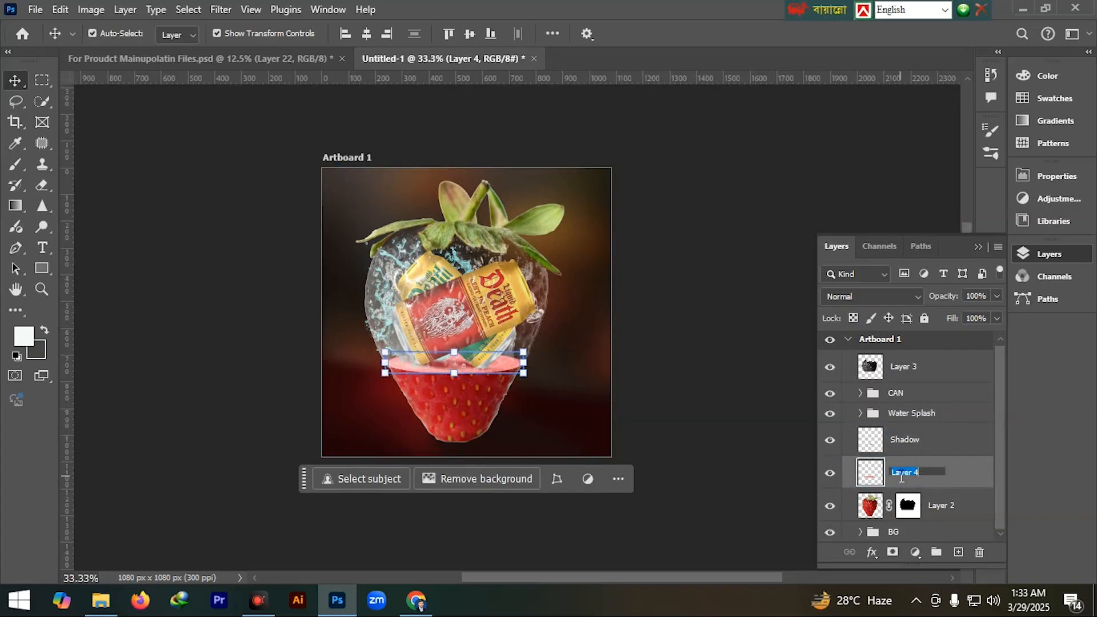
{"action": "type", "text": "Insige Layer"}
{"action": "key", "text": "Return"}
- Expand the BG group, examine its background layers and clear the layer selection
{"action": "scroll", "coordinate": [627, 563], "scroll_direction": "down", "scroll_amount": 1}
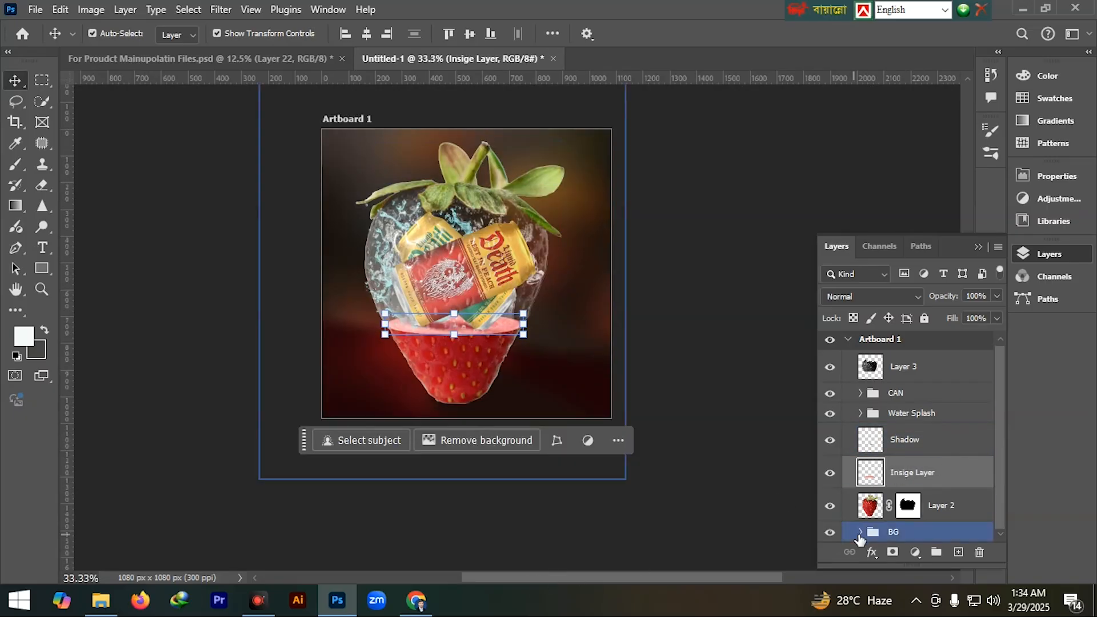
{"action": "left_click", "coordinate": [860, 532]}
{"action": "scroll", "coordinate": [914, 457], "scroll_direction": "down", "scroll_amount": 5}
{"action": "left_click", "coordinate": [920, 449]}
{"action": "left_click", "coordinate": [918, 492]}
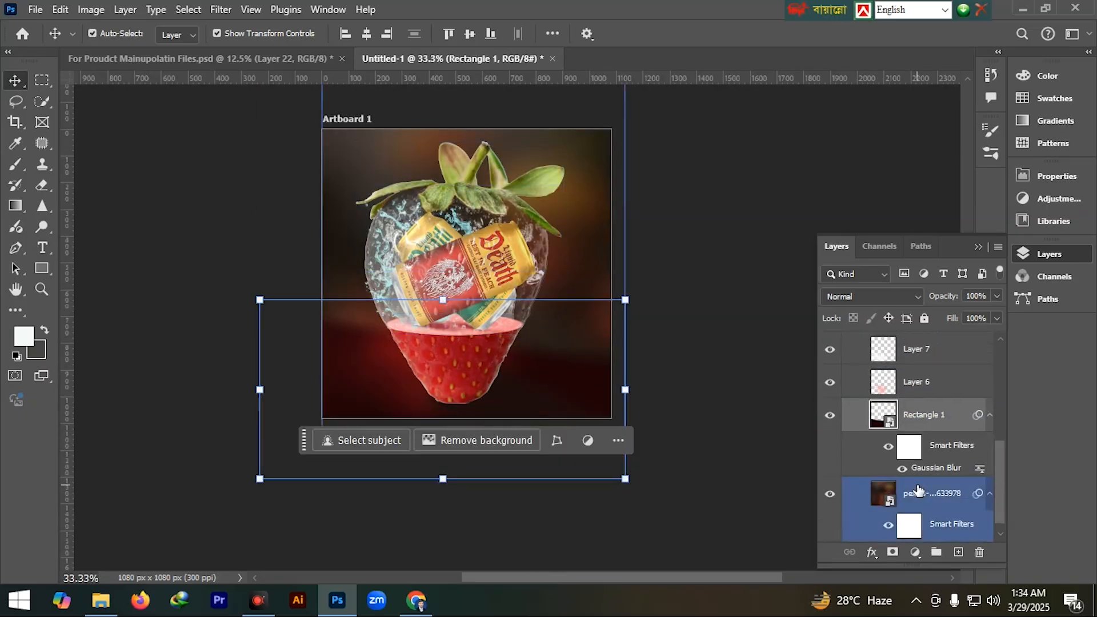
{"action": "left_click", "coordinate": [636, 529]}
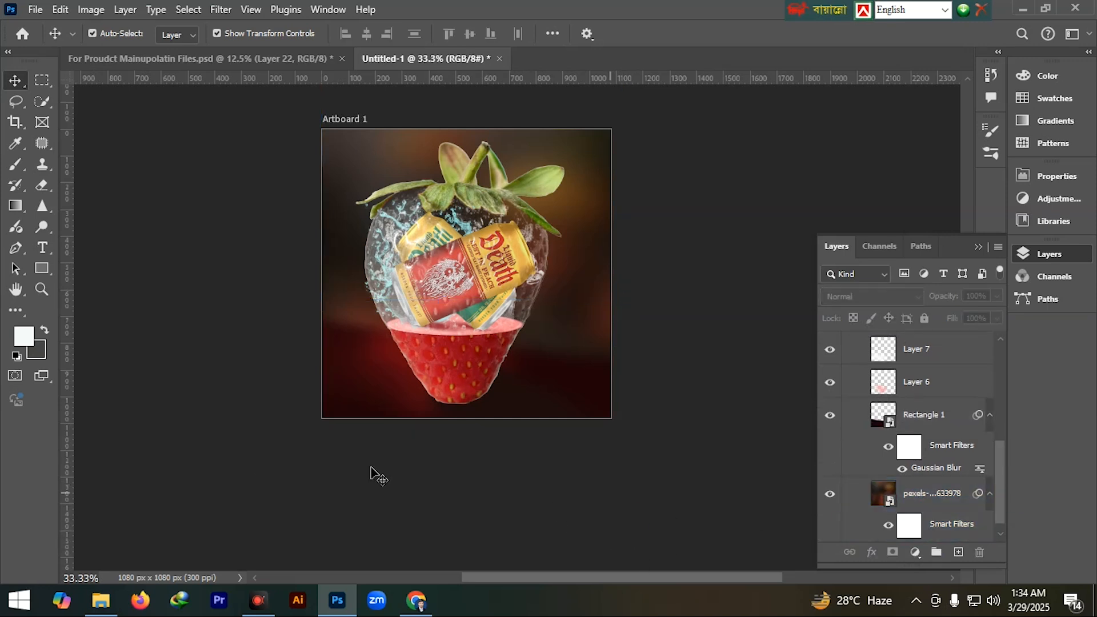
- Start exporting the finished strawberry artwork
{"action": "left_click", "coordinate": [36, 9]}
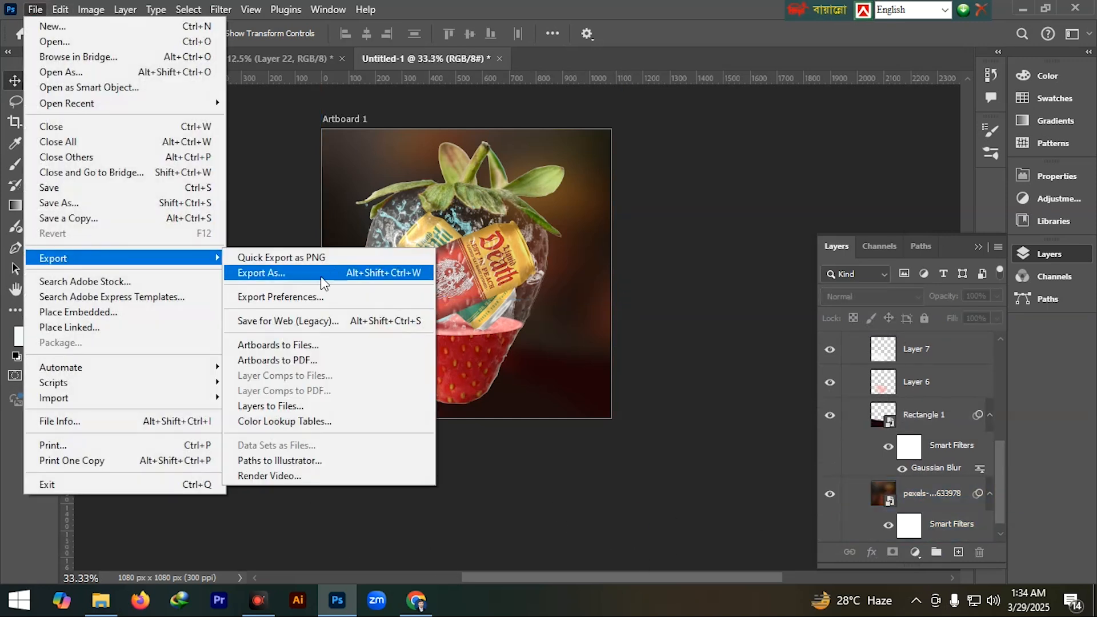
{"action": "left_click", "coordinate": [323, 311]}
{"action": "left_click", "coordinate": [323, 306]}
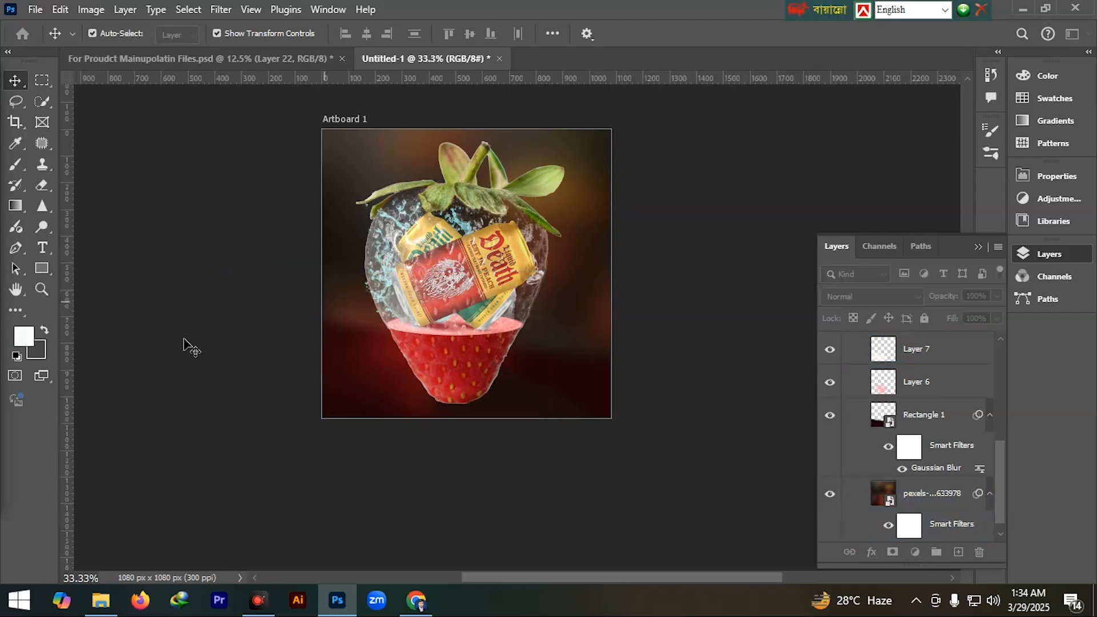